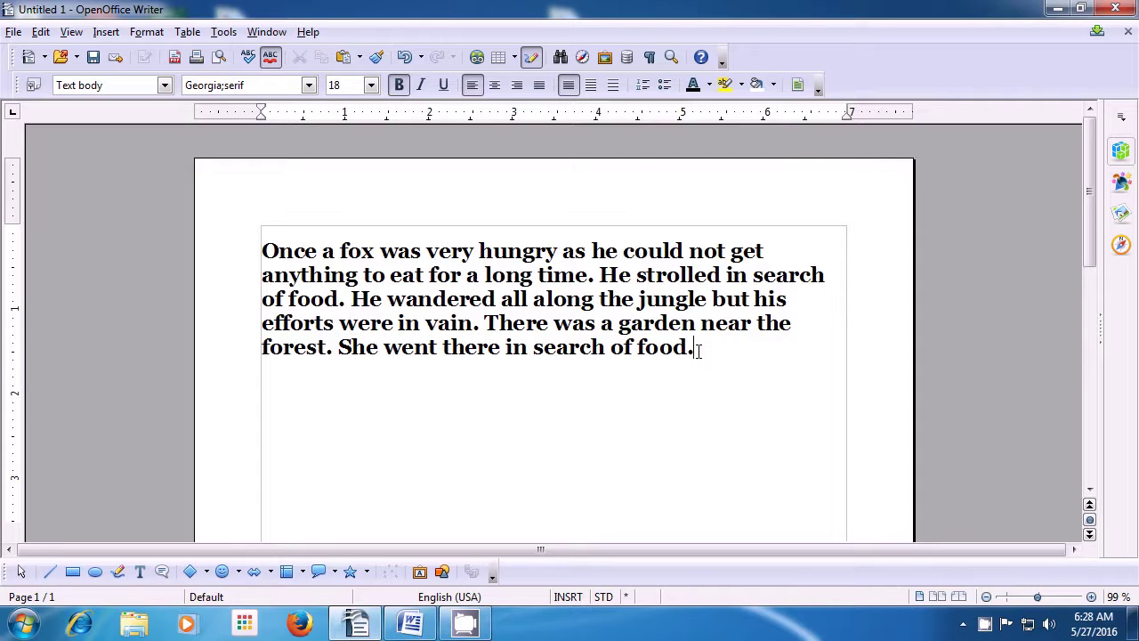
# Change the font of the text from "He wandered" to the paragraph's end to Agency FB, keeping it bold.
pyautogui.moveTo(699, 349); pyautogui.dragTo(354, 300)
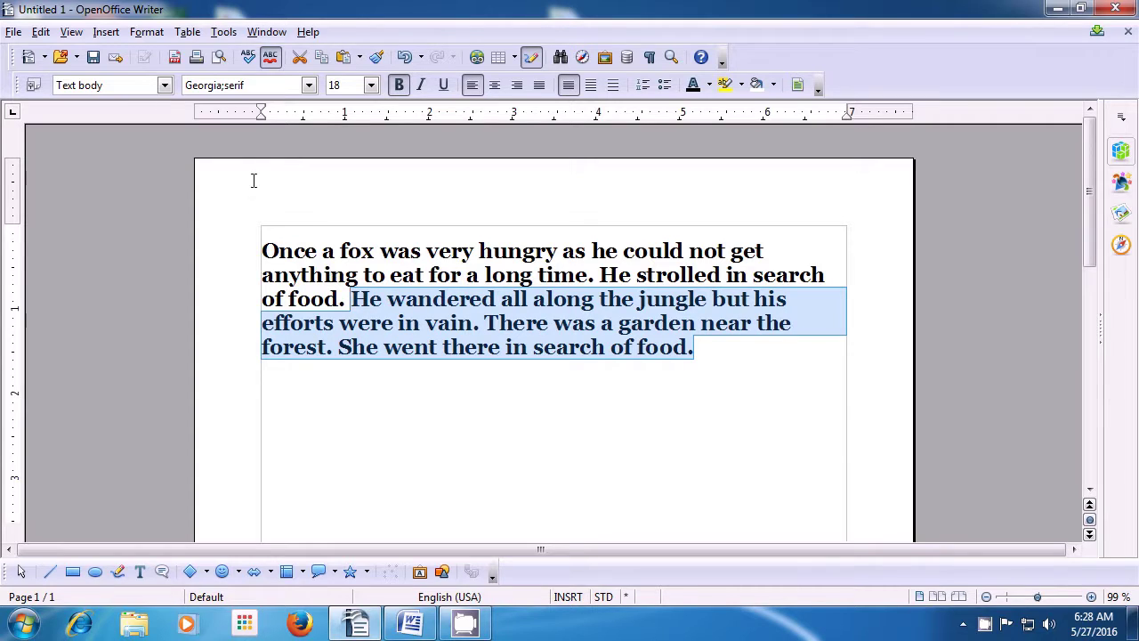
pyautogui.click(146, 34)
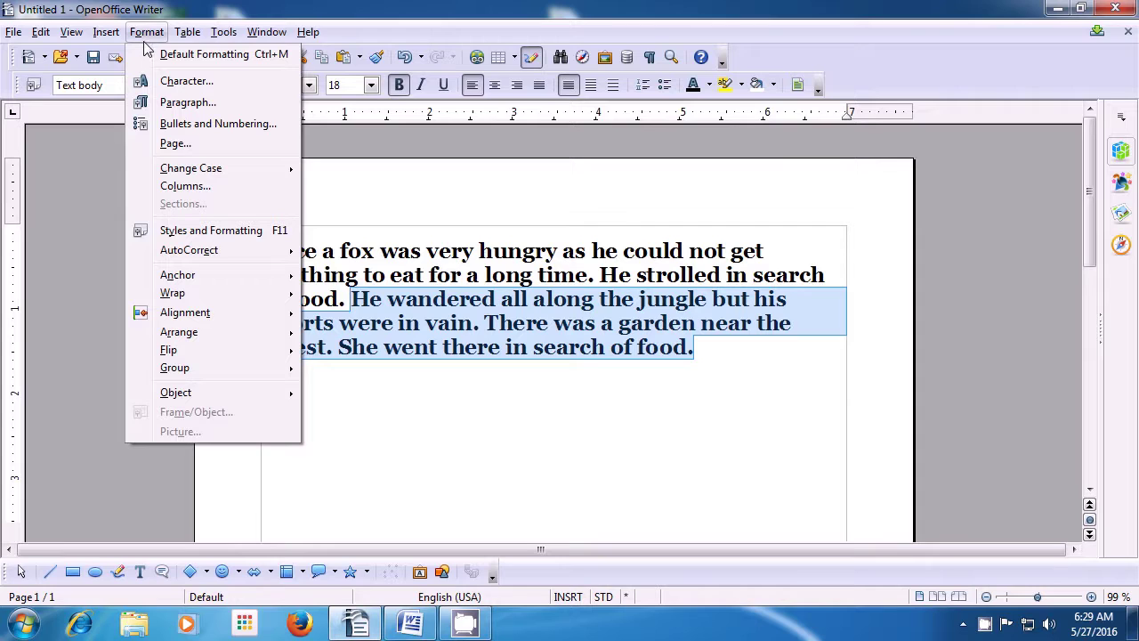
pyautogui.click(159, 81)
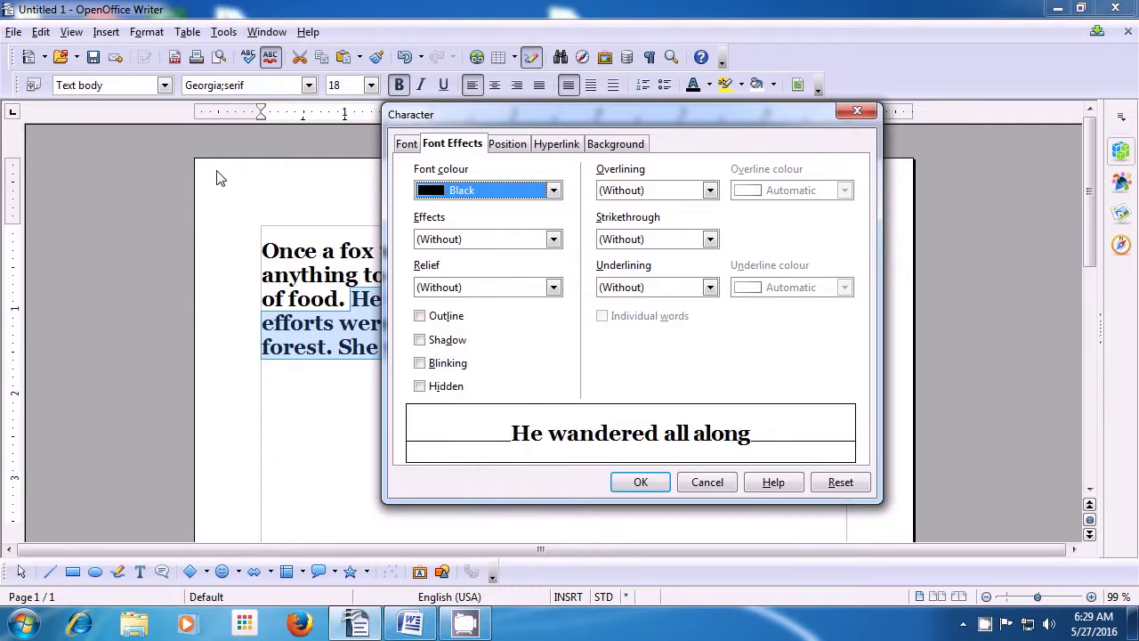
pyautogui.click(402, 148)
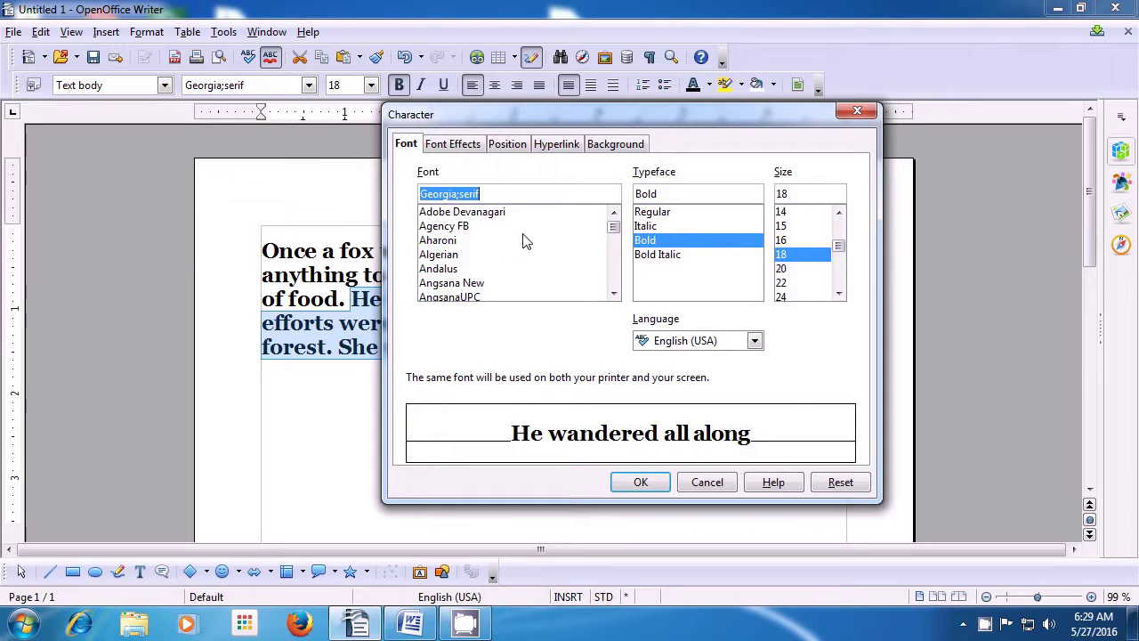
pyautogui.moveTo(612, 226)
pyautogui.mouseDown()
pyautogui.moveTo(612, 283)
pyautogui.moveTo(613, 229)
pyautogui.mouseUp()
pyautogui.click(466, 228)
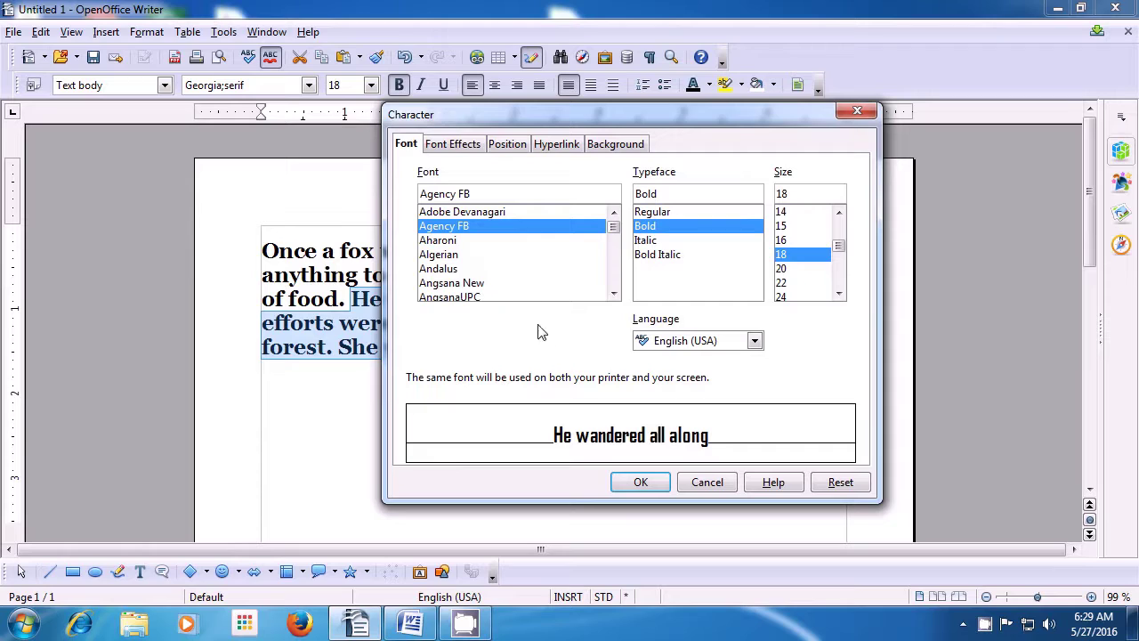
pyautogui.click(641, 483)
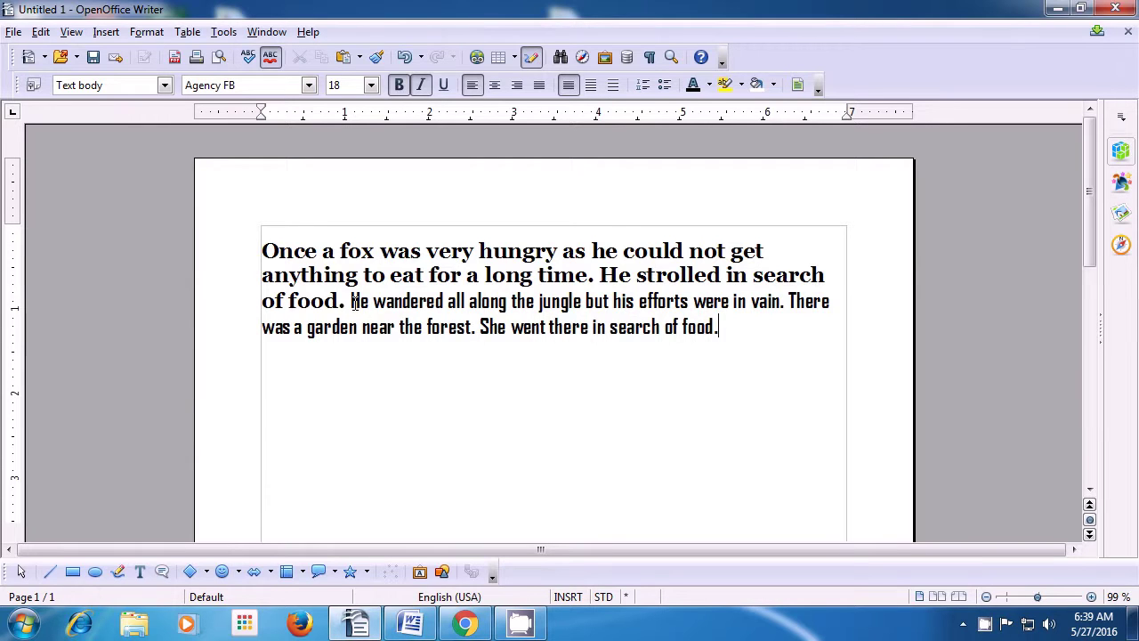
# Set the typeface of the first two sentences, from "Once a fox" to "search of food.", to Bold Italic.
pyautogui.moveTo(348, 301); pyautogui.dragTo(259, 252)
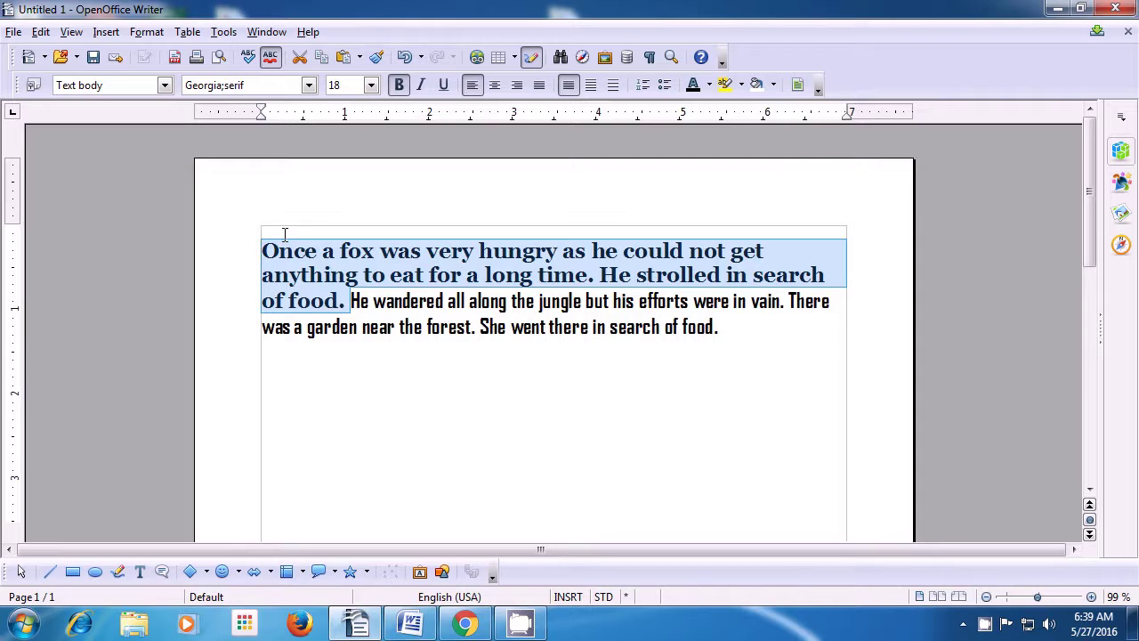
pyautogui.click(147, 32)
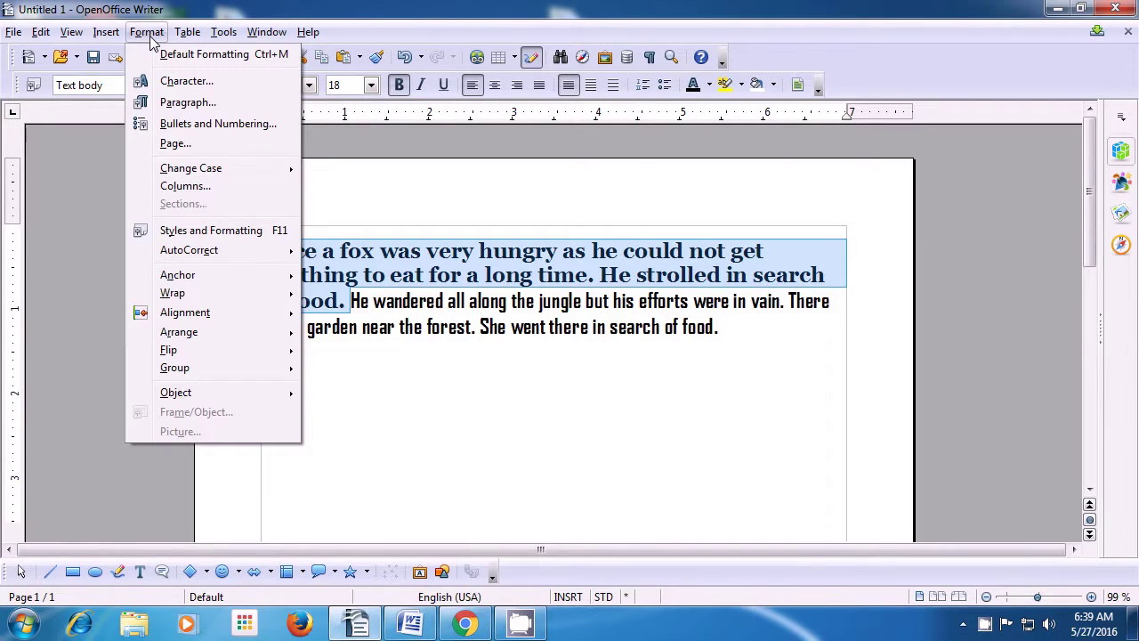
pyautogui.click(156, 82)
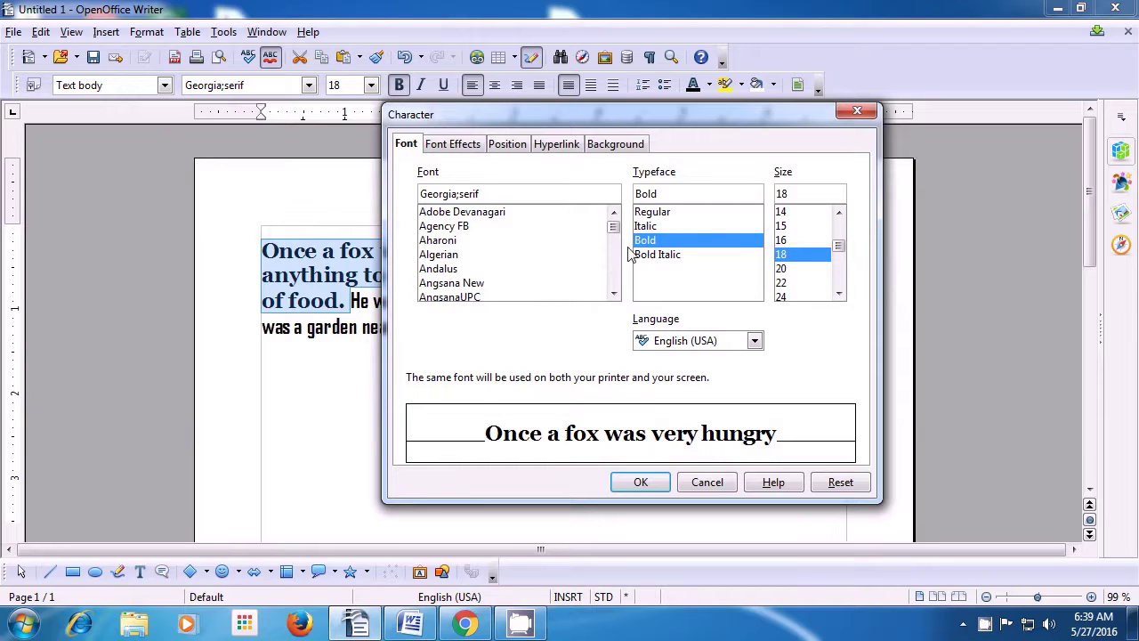
pyautogui.click(652, 215)
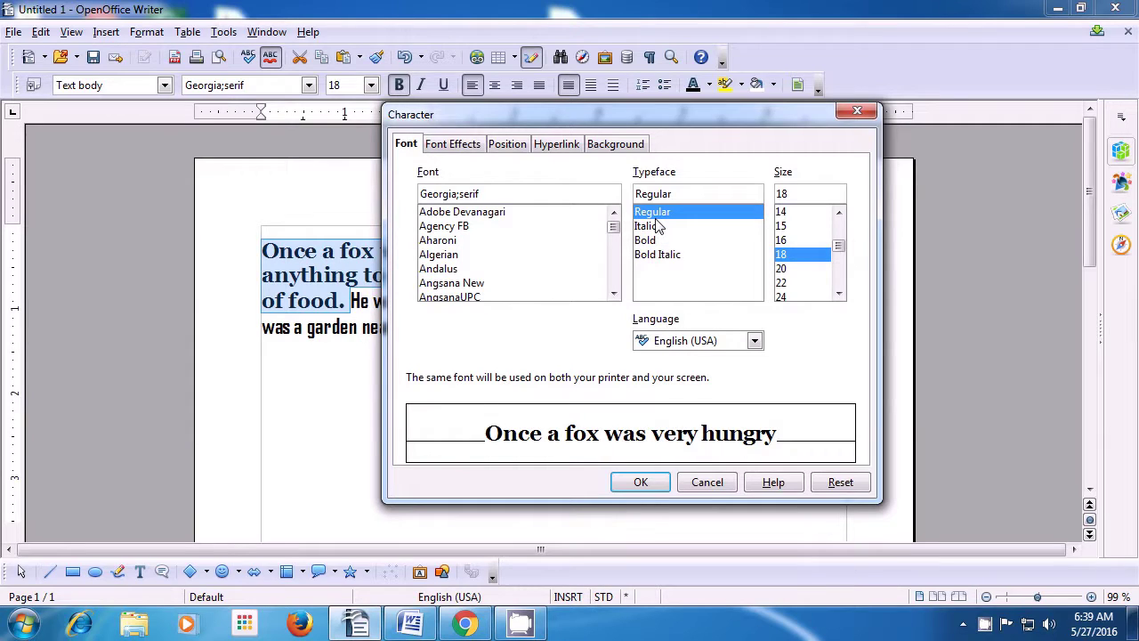
pyautogui.click(653, 228)
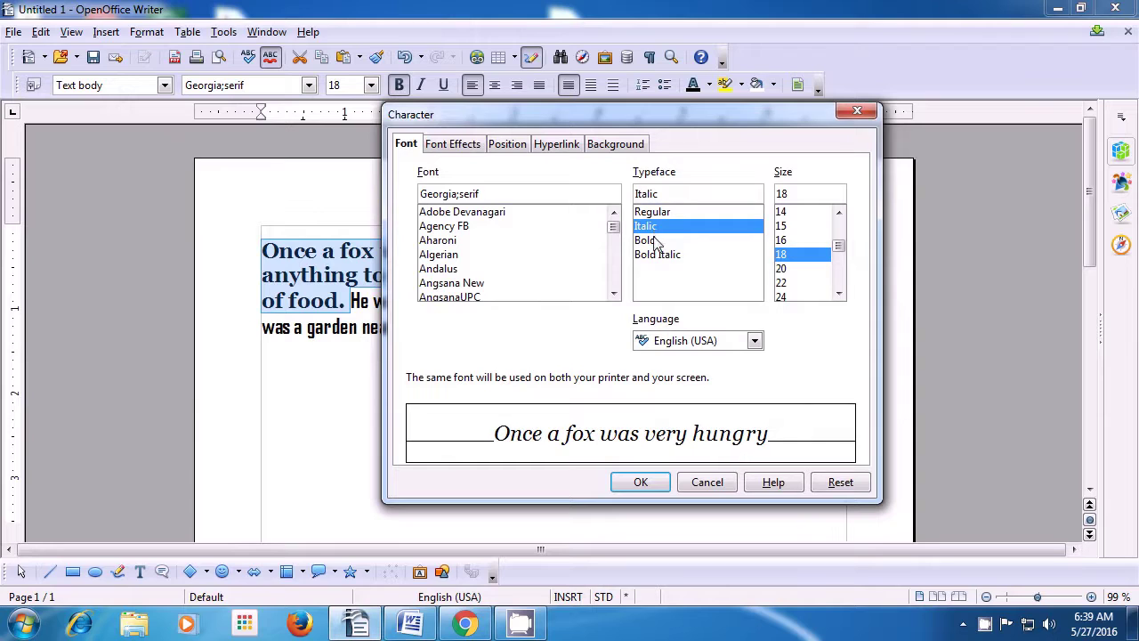
pyautogui.click(654, 241)
pyautogui.click(658, 256)
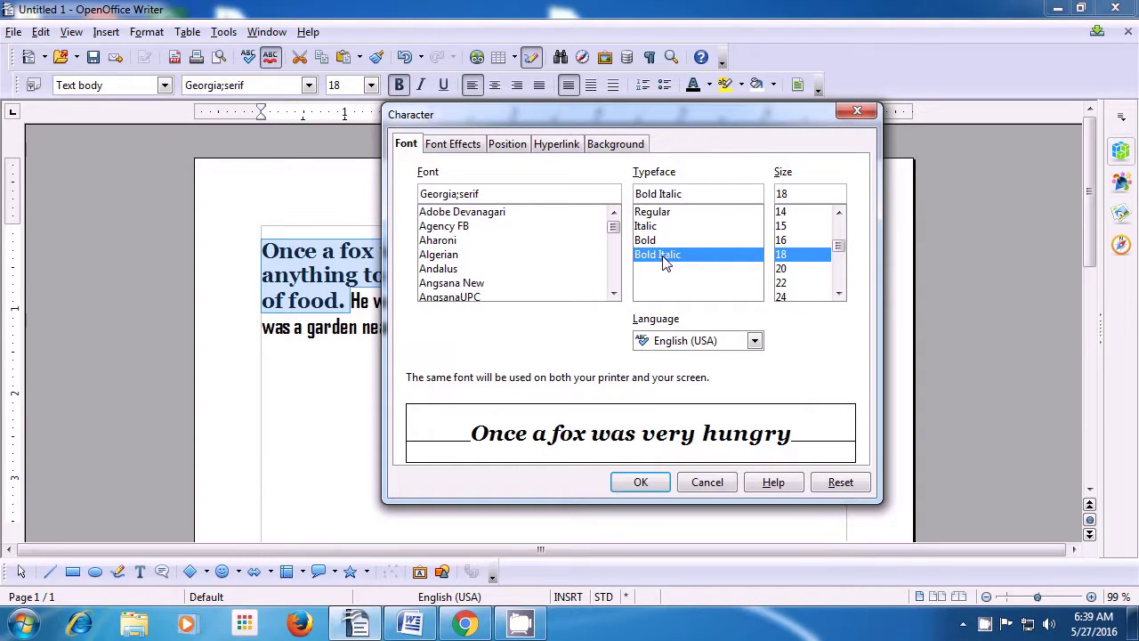
pyautogui.click(641, 483)
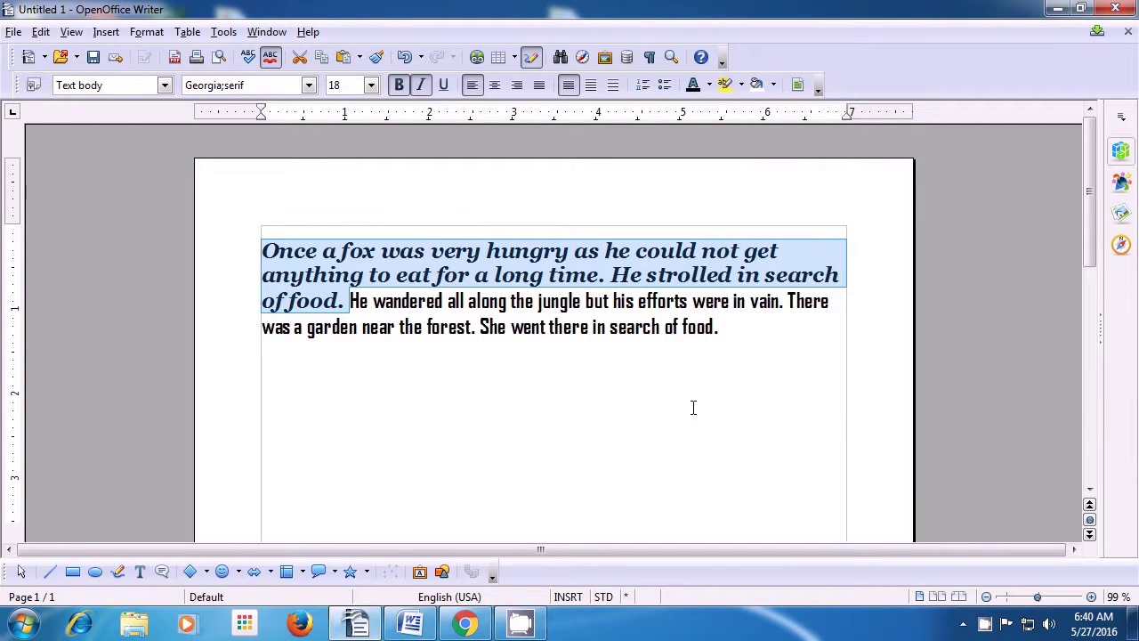
pyautogui.click(725, 351)
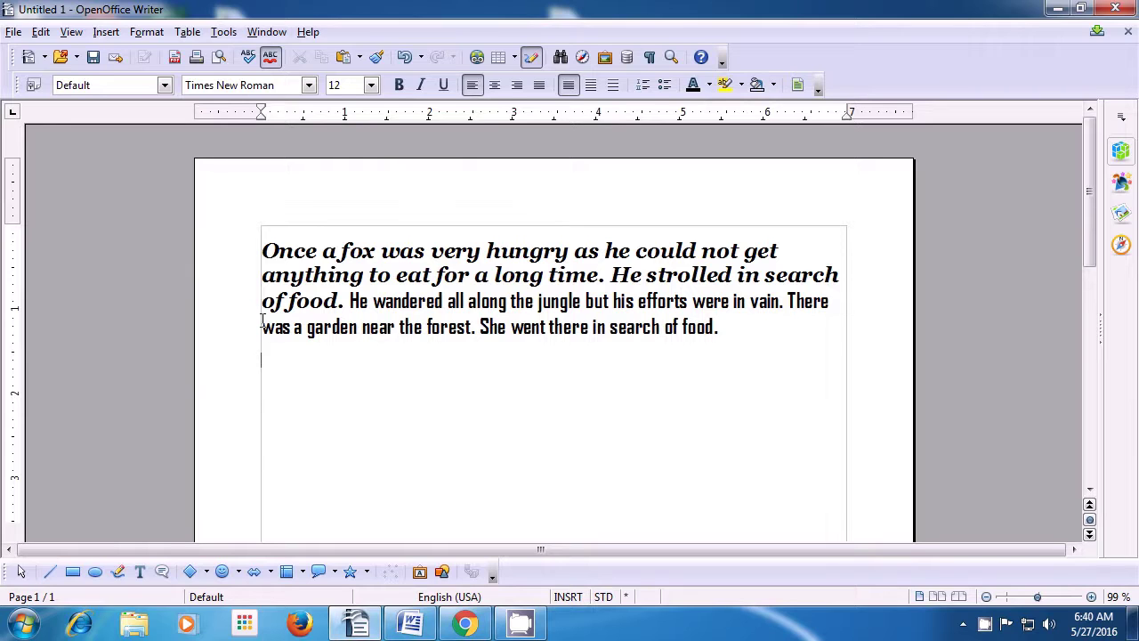
# Set the font size of the whole fox paragraph to 24.
pyautogui.moveTo(263, 252); pyautogui.dragTo(727, 325)
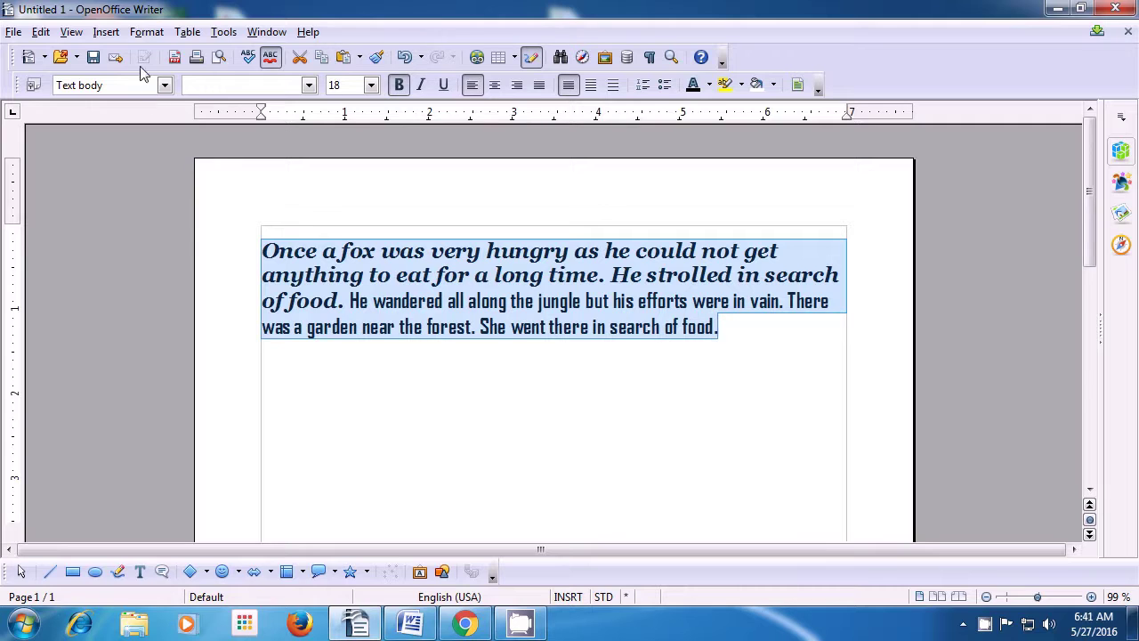
pyautogui.click(147, 36)
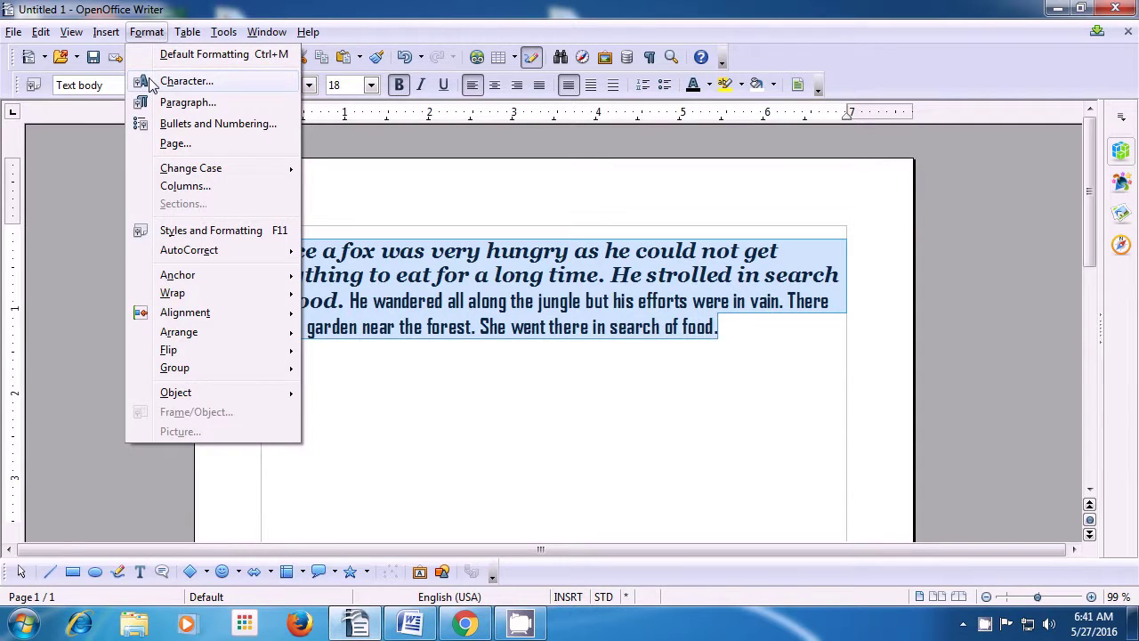
pyautogui.click(183, 81)
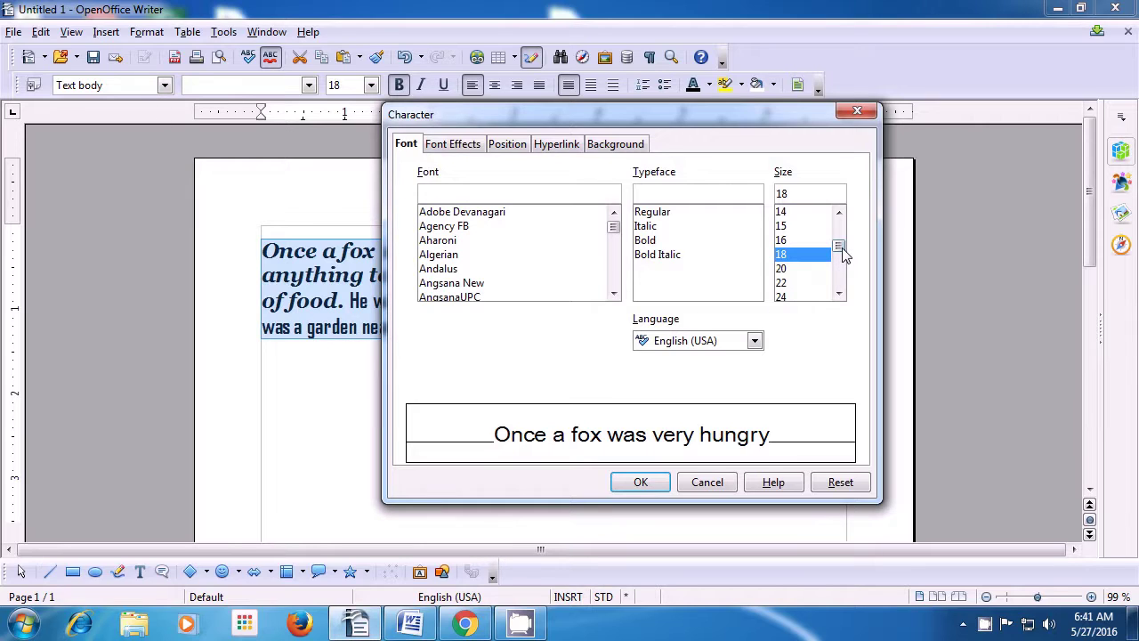
pyautogui.moveTo(844, 254); pyautogui.dragTo(847, 242)
pyautogui.click(781, 229)
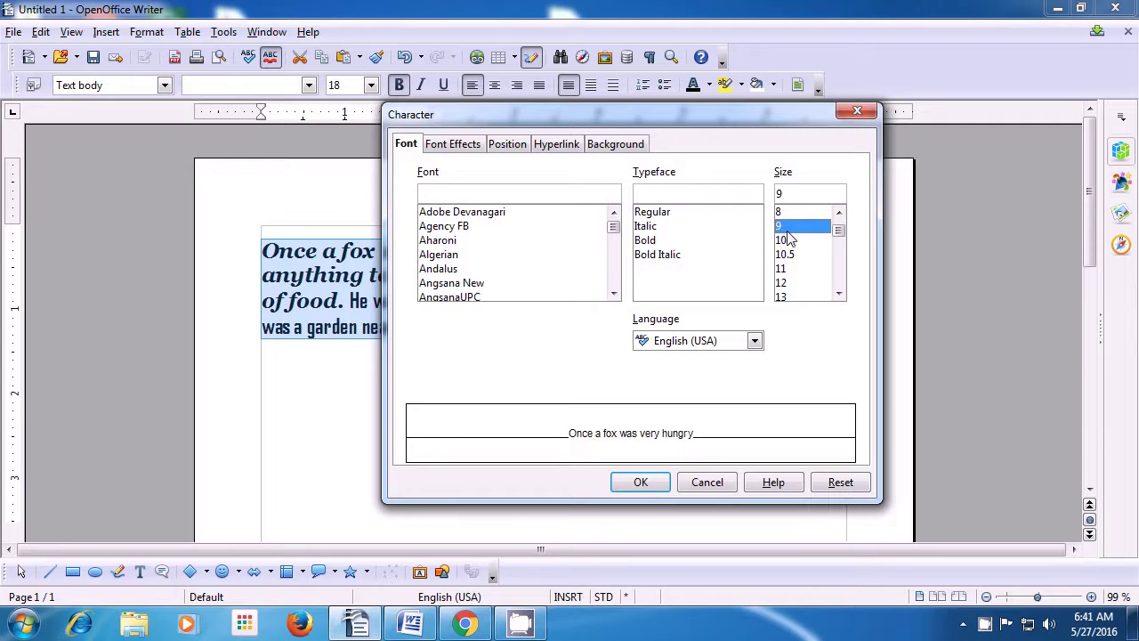
pyautogui.moveTo(838, 230); pyautogui.dragTo(837, 256)
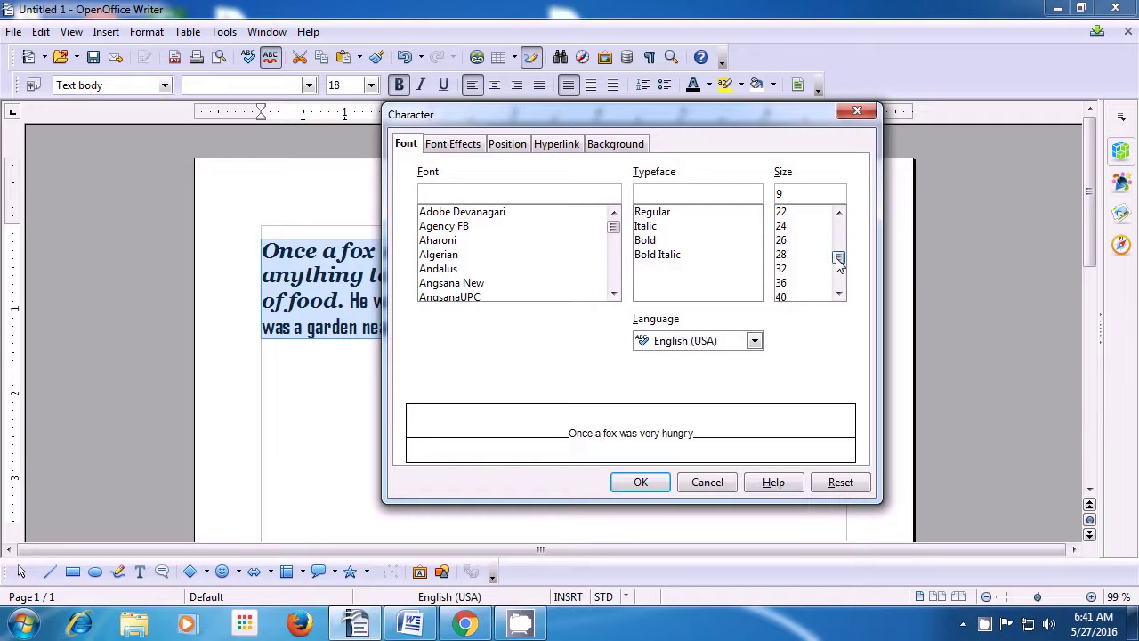
pyautogui.click(785, 271)
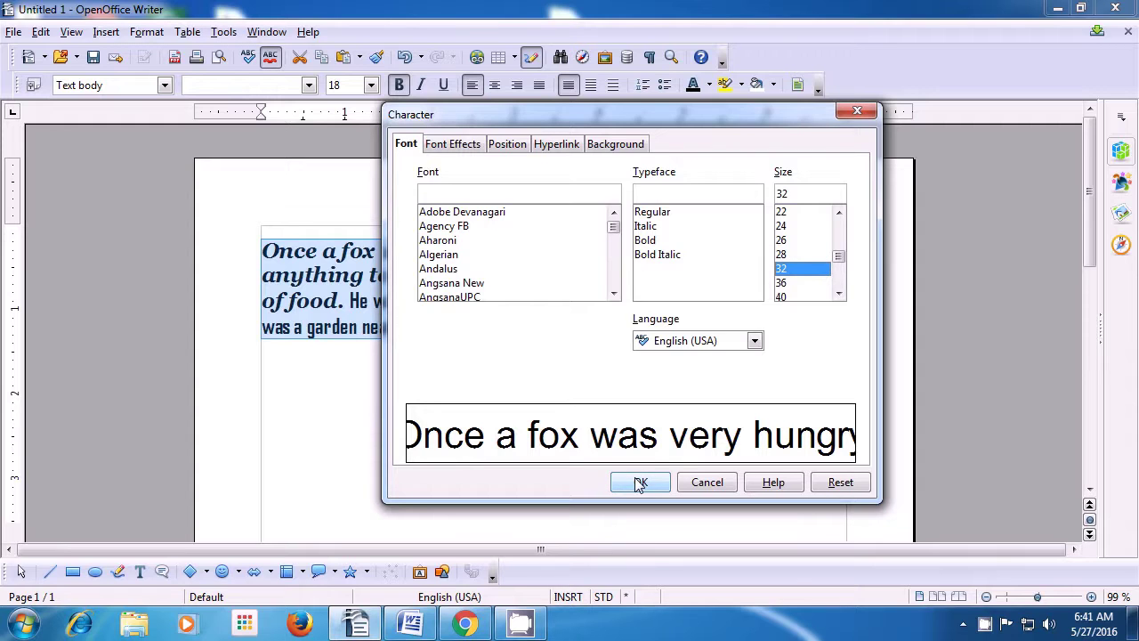
pyautogui.click(788, 228)
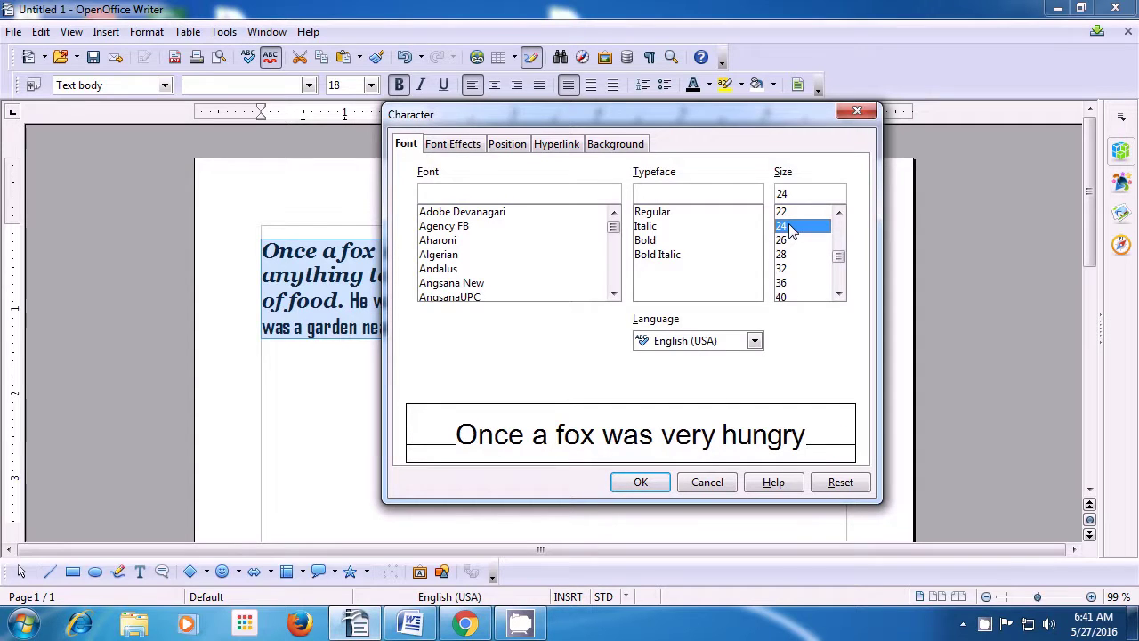
pyautogui.click(638, 481)
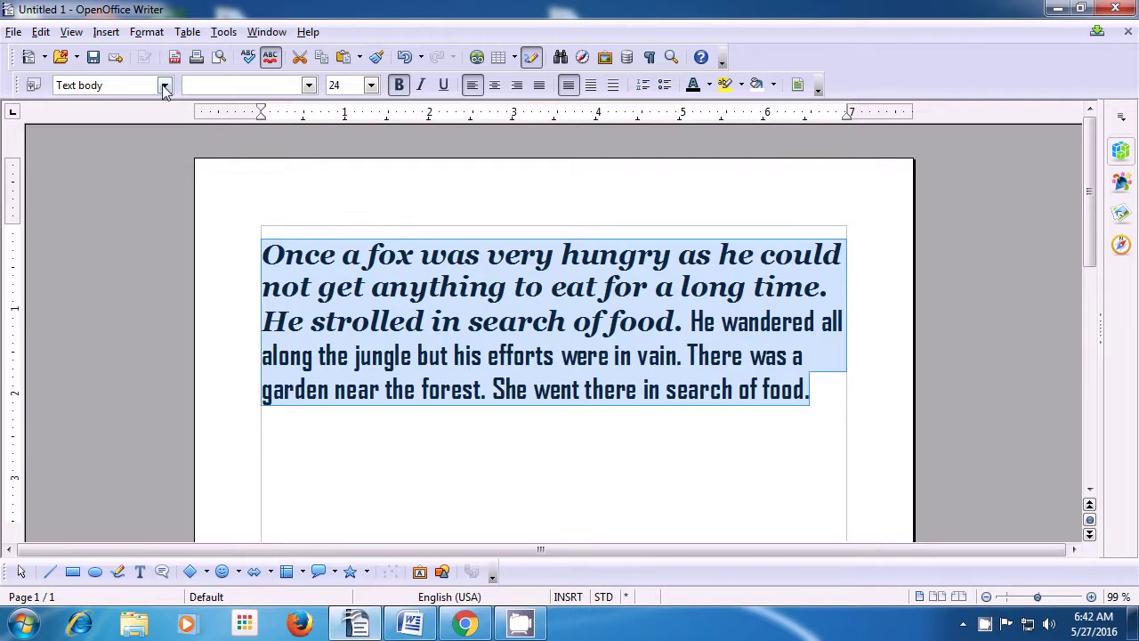
# Change the font colour of the whole fox paragraph to Red 4.
pyautogui.click(146, 34)
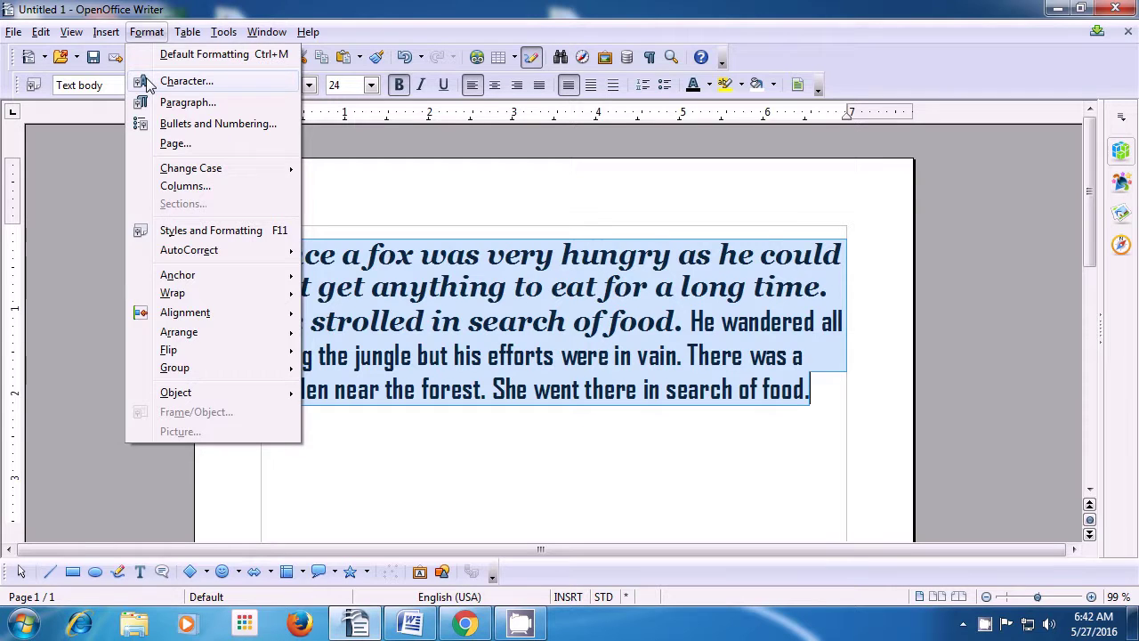
pyautogui.click(178, 81)
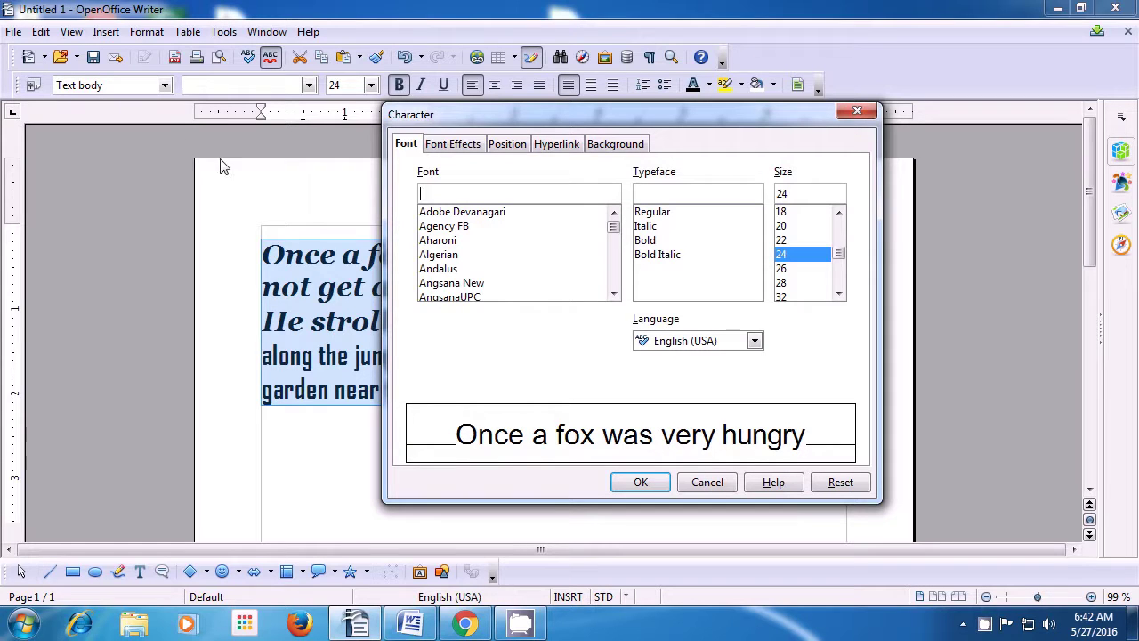
pyautogui.click(449, 144)
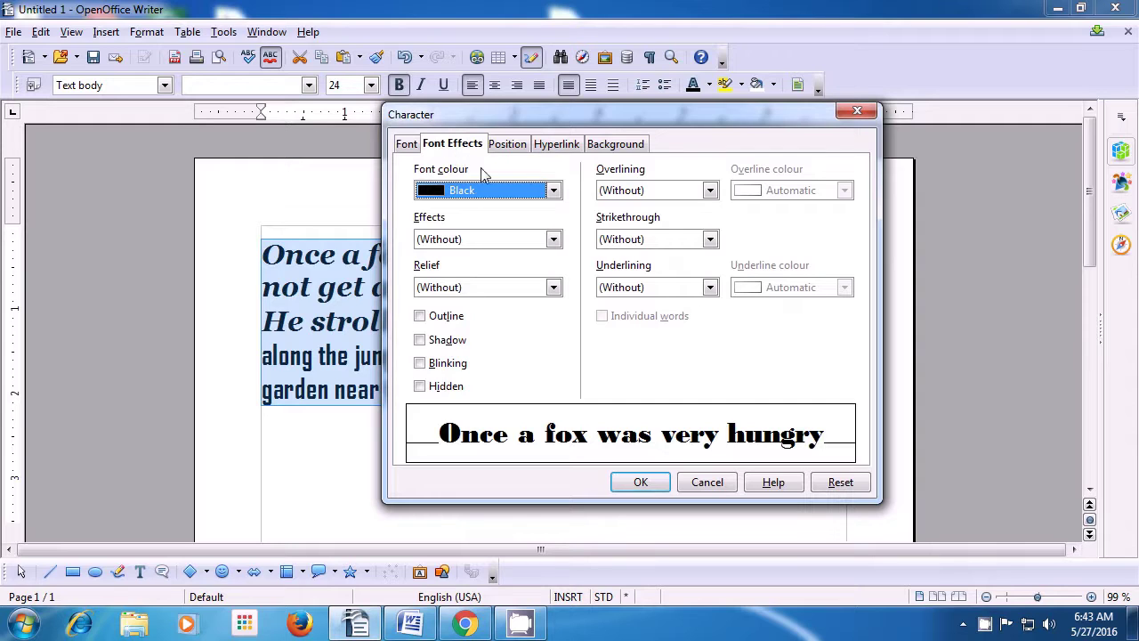
pyautogui.click(552, 191)
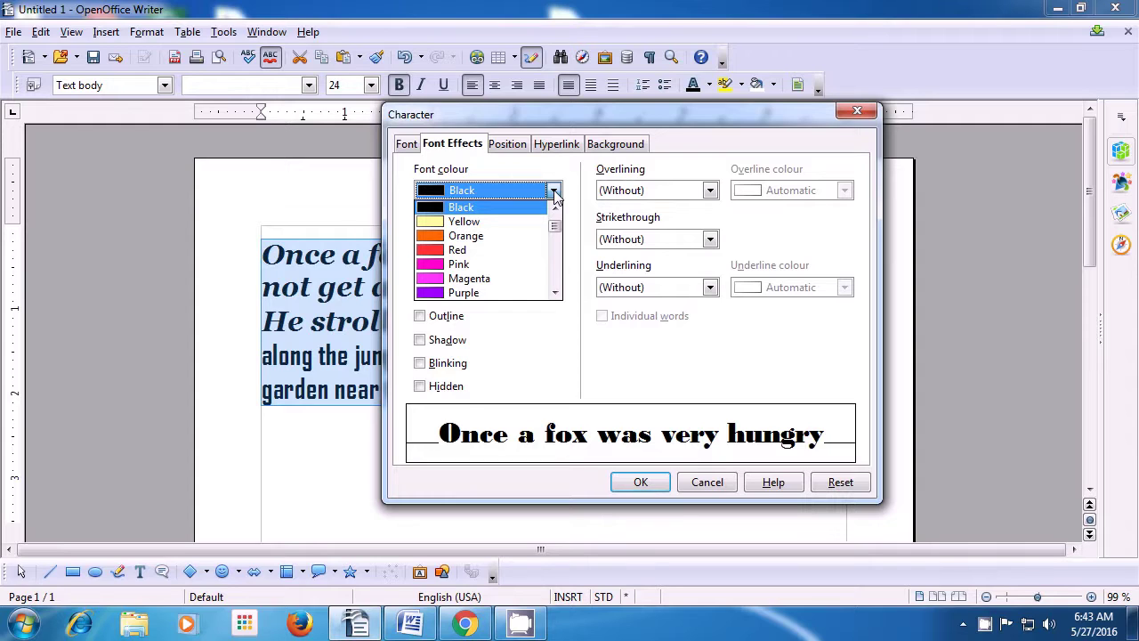
pyautogui.moveTo(556, 227)
pyautogui.mouseDown()
pyautogui.moveTo(554, 258)
pyautogui.moveTo(555, 242)
pyautogui.mouseUp()
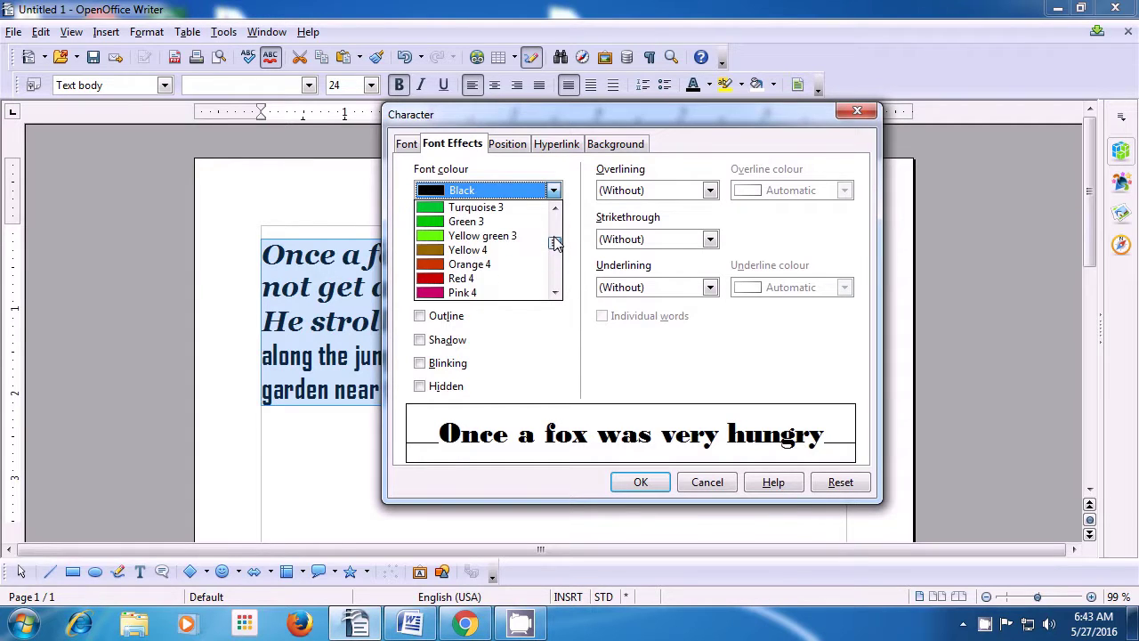
pyautogui.click(478, 278)
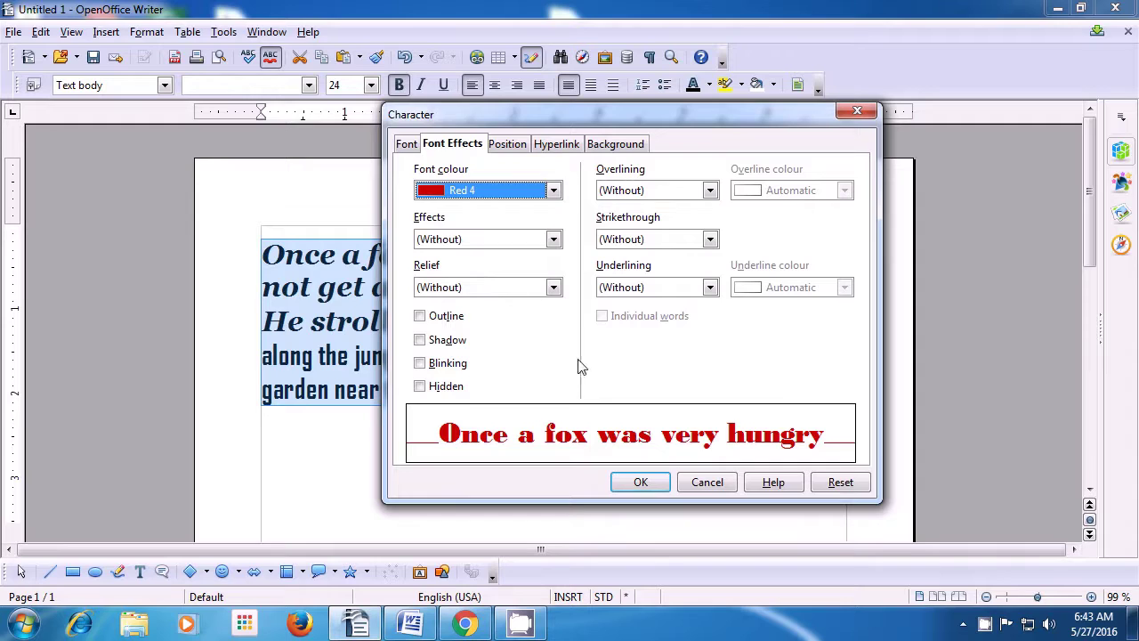
pyautogui.click(641, 482)
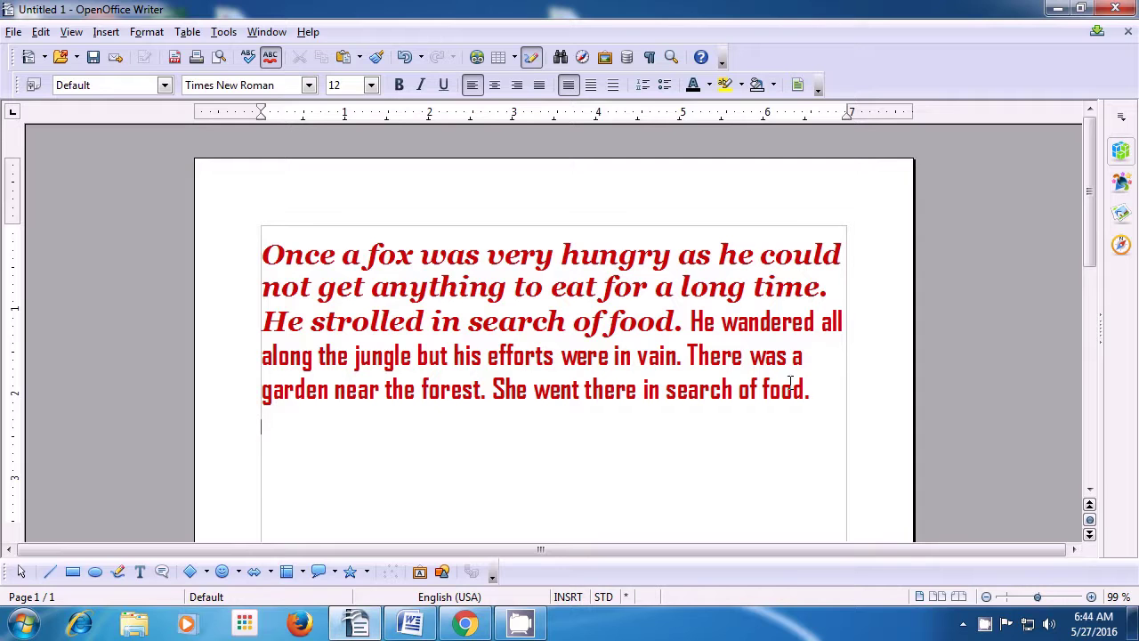
# Open the character font effects for the whole fox paragraph and choose the Capitals effect.
pyautogui.moveTo(809, 388); pyautogui.dragTo(257, 262)
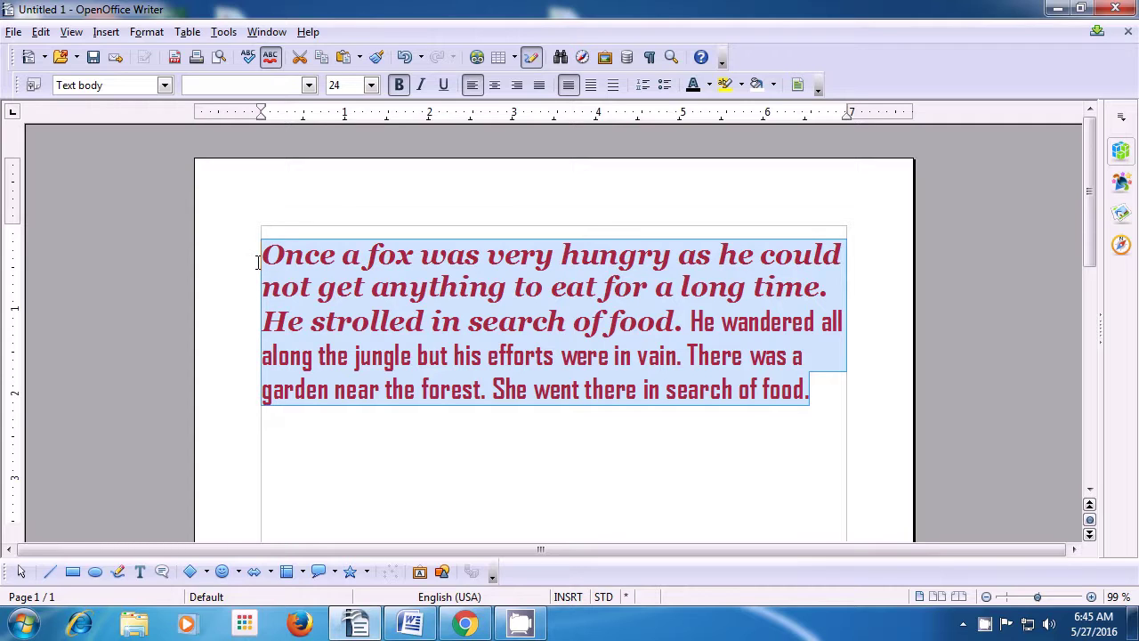
pyautogui.click(147, 37)
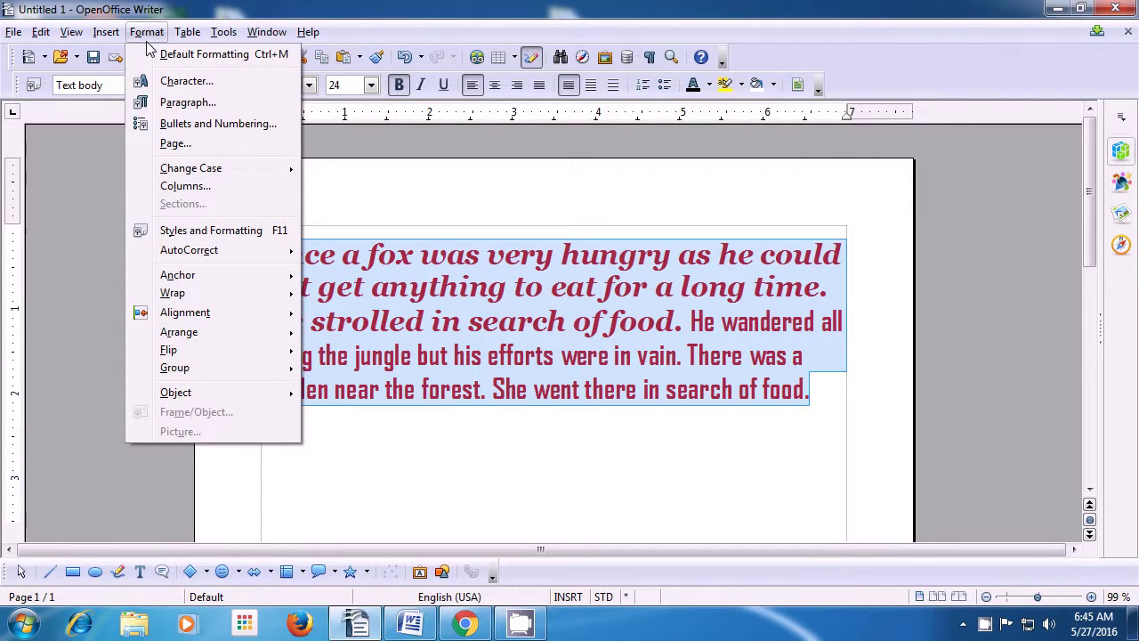
pyautogui.click(182, 81)
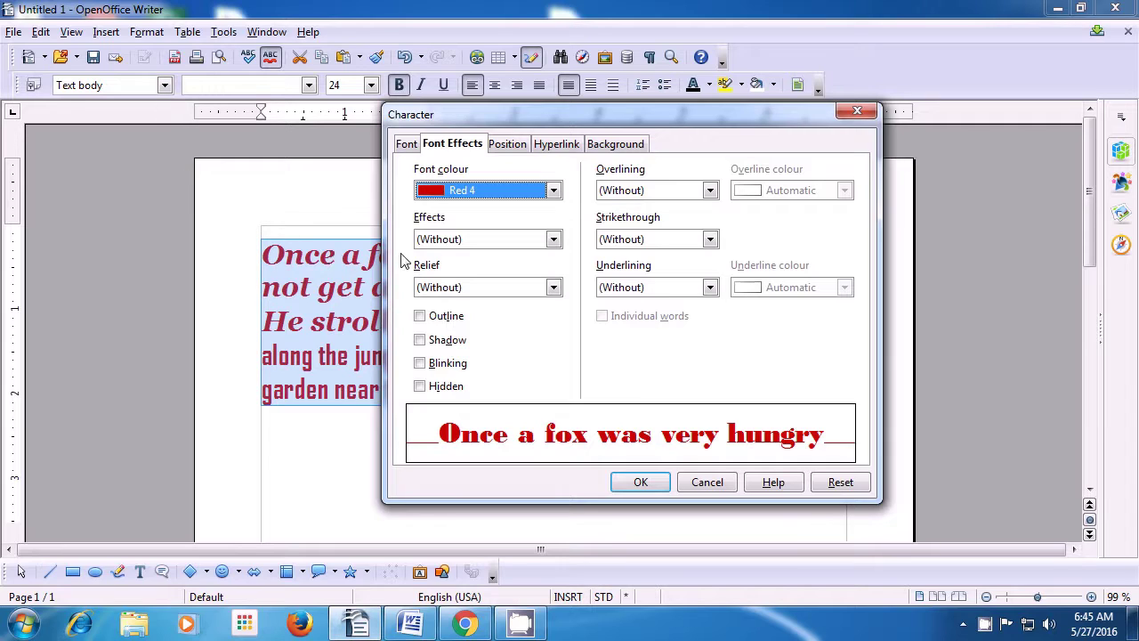
pyautogui.click(553, 240)
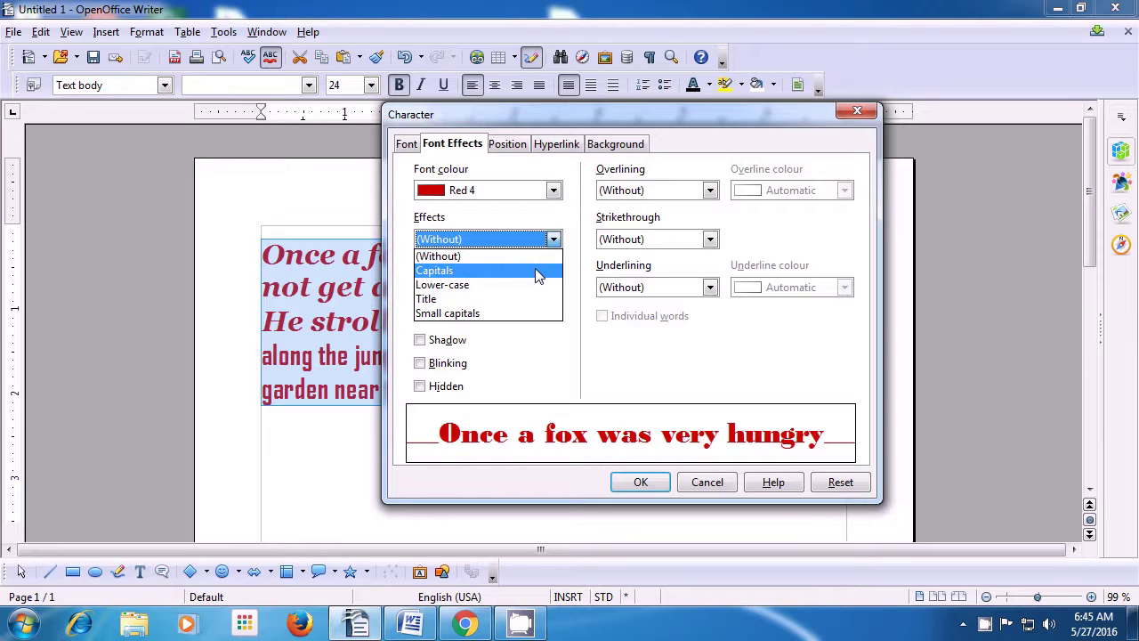
pyautogui.click(537, 271)
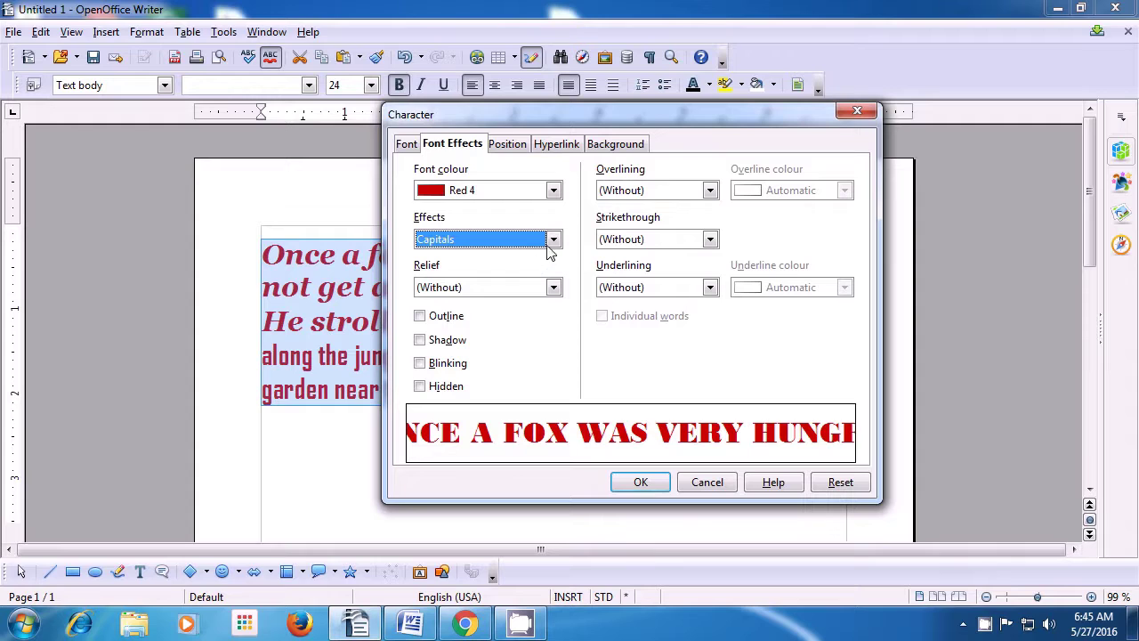
# Preview the Lower-case, Title and Small capitals effects in turn on the selected paragraph.
pyautogui.click(552, 240)
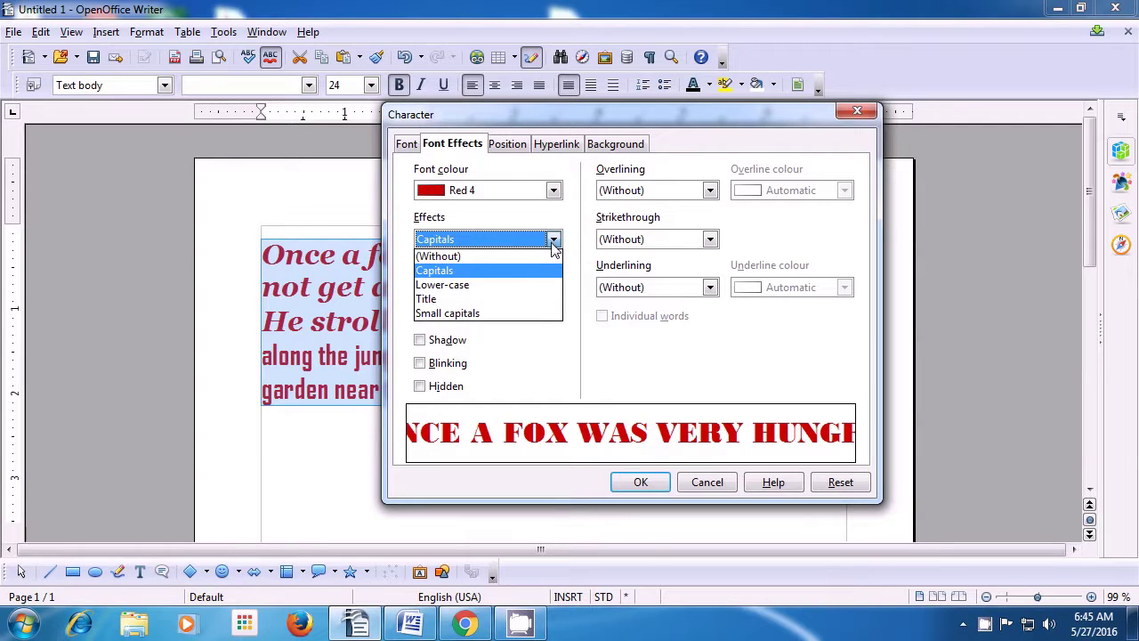
pyautogui.click(524, 285)
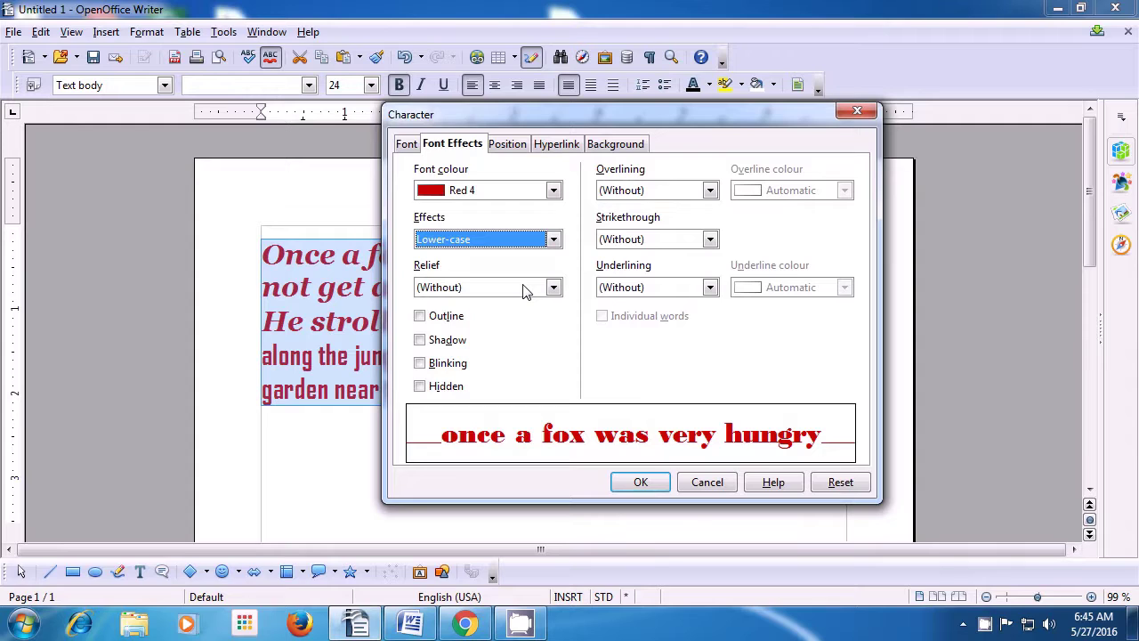
pyautogui.click(553, 239)
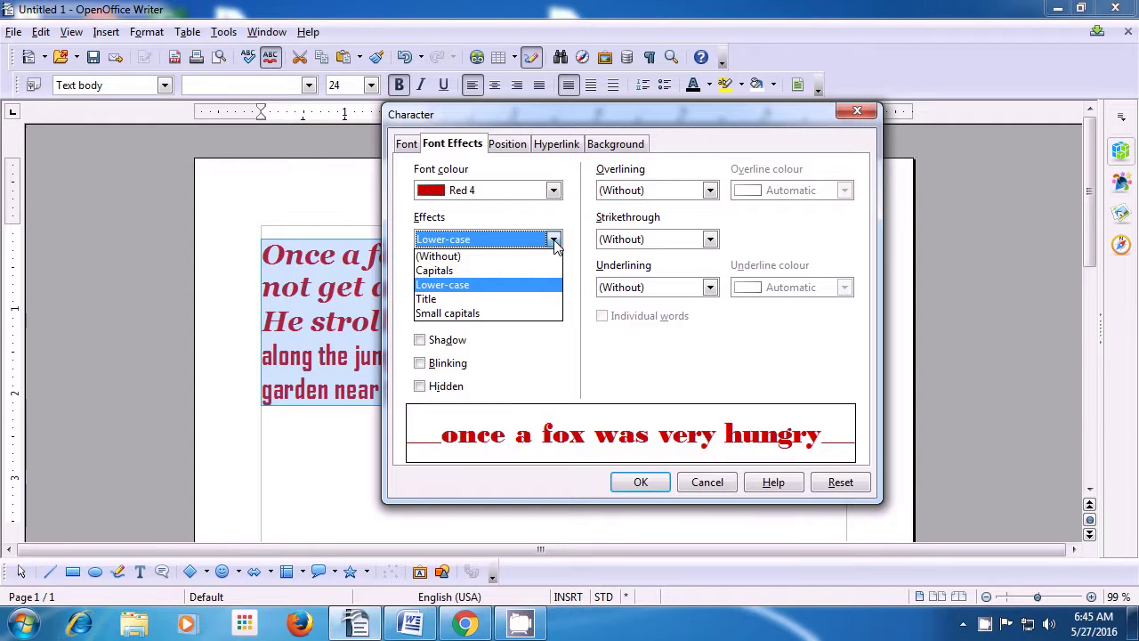
pyautogui.click(528, 299)
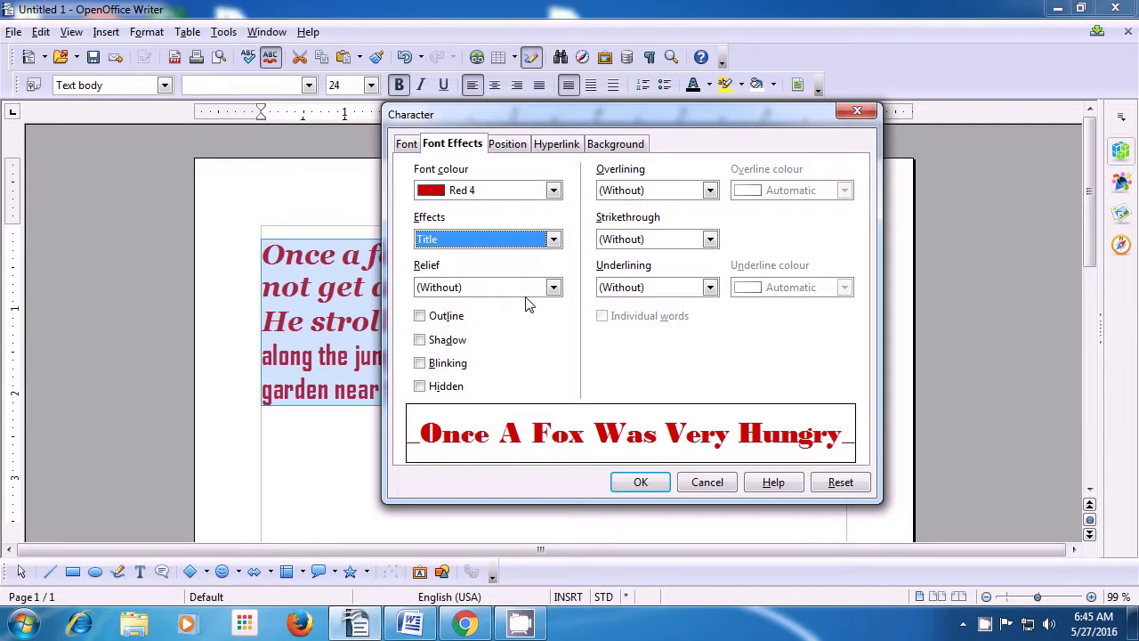
pyautogui.click(553, 239)
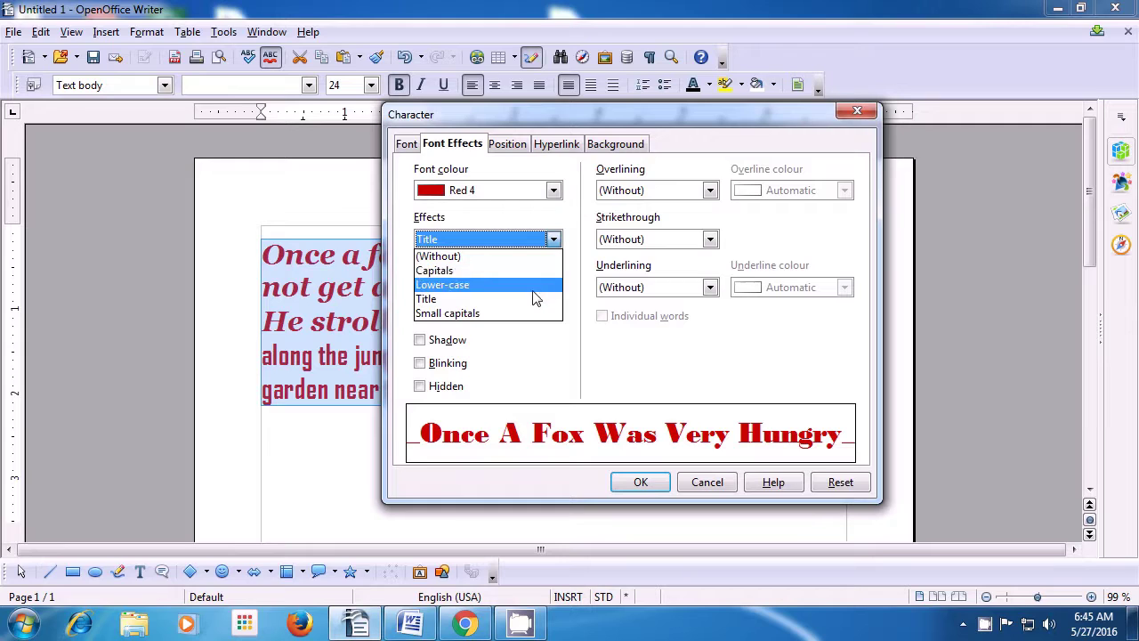
pyautogui.click(530, 313)
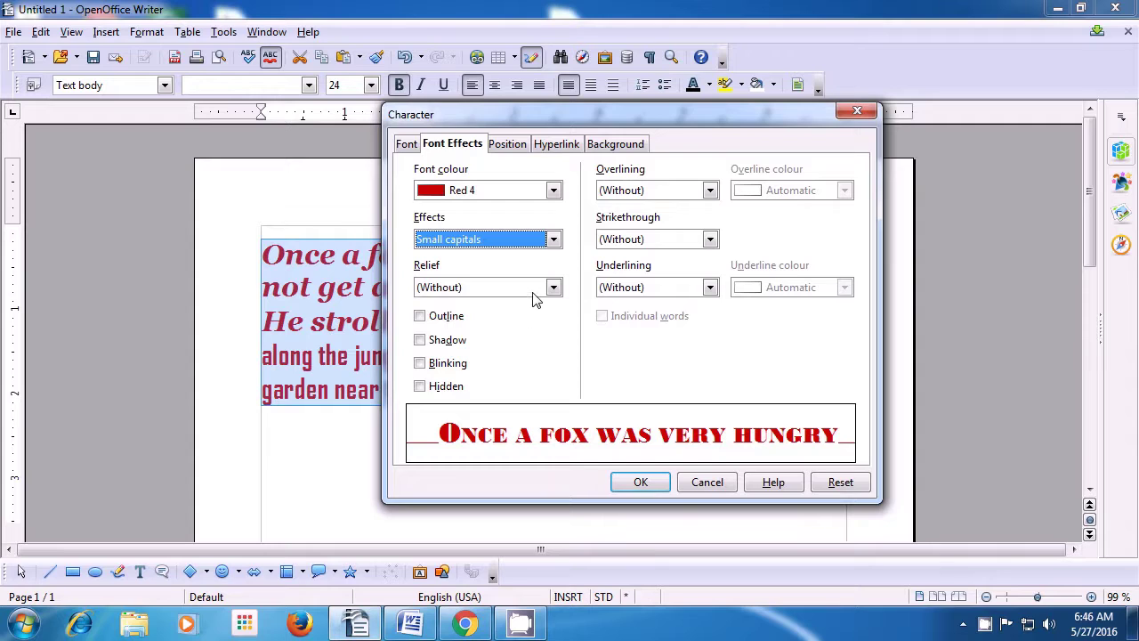
# Set the effect back to Capitals and apply it to the whole fox paragraph.
pyautogui.click(554, 241)
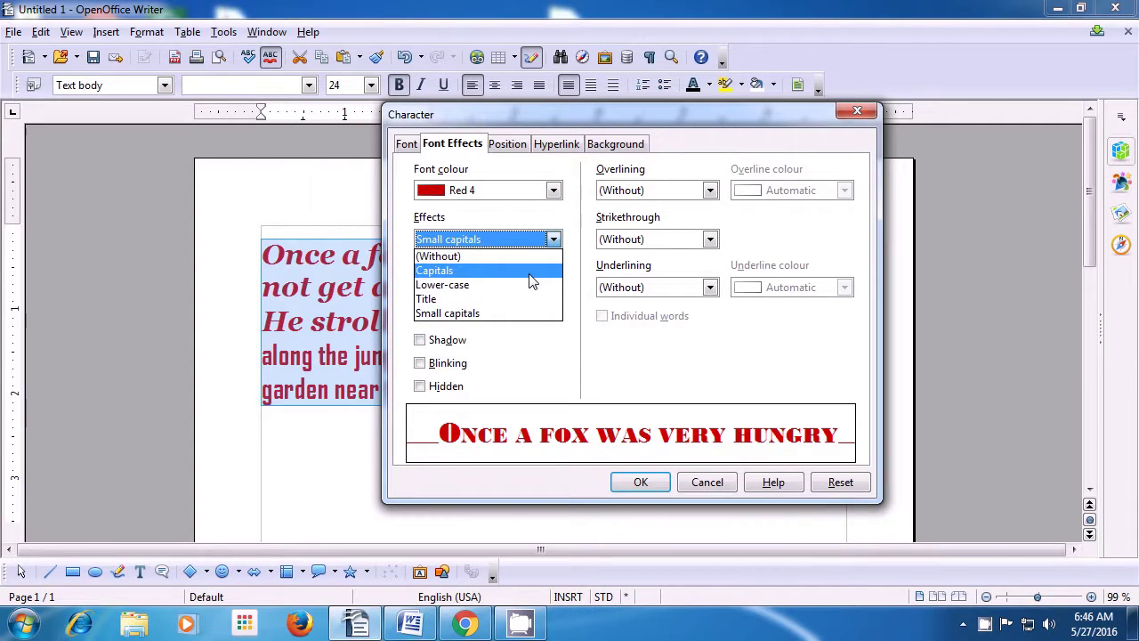
pyautogui.click(531, 272)
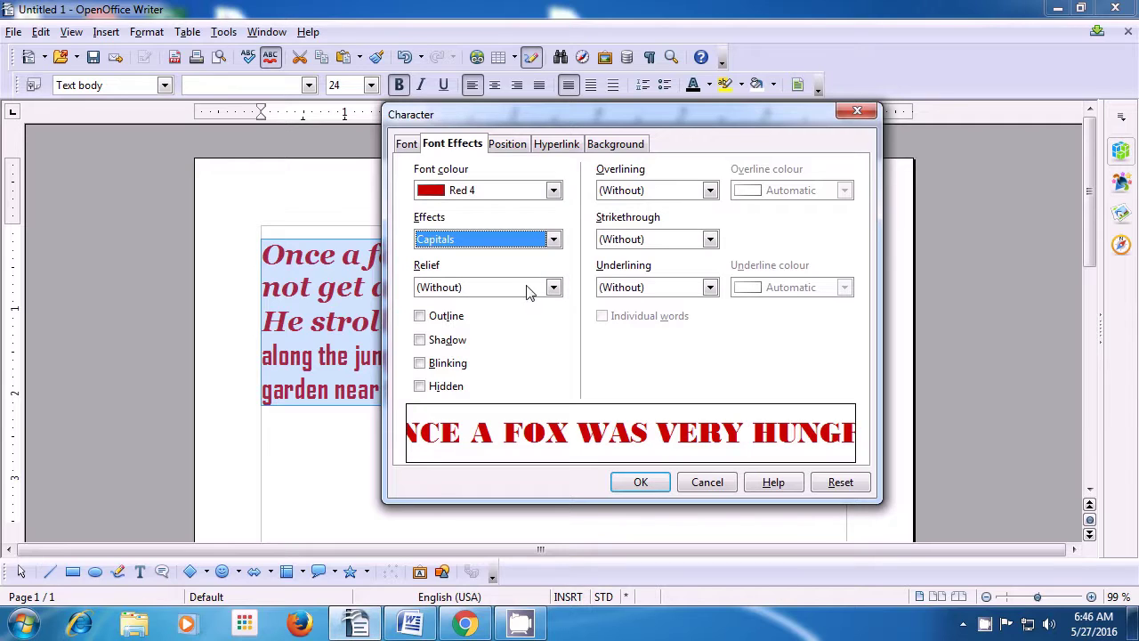
pyautogui.click(626, 484)
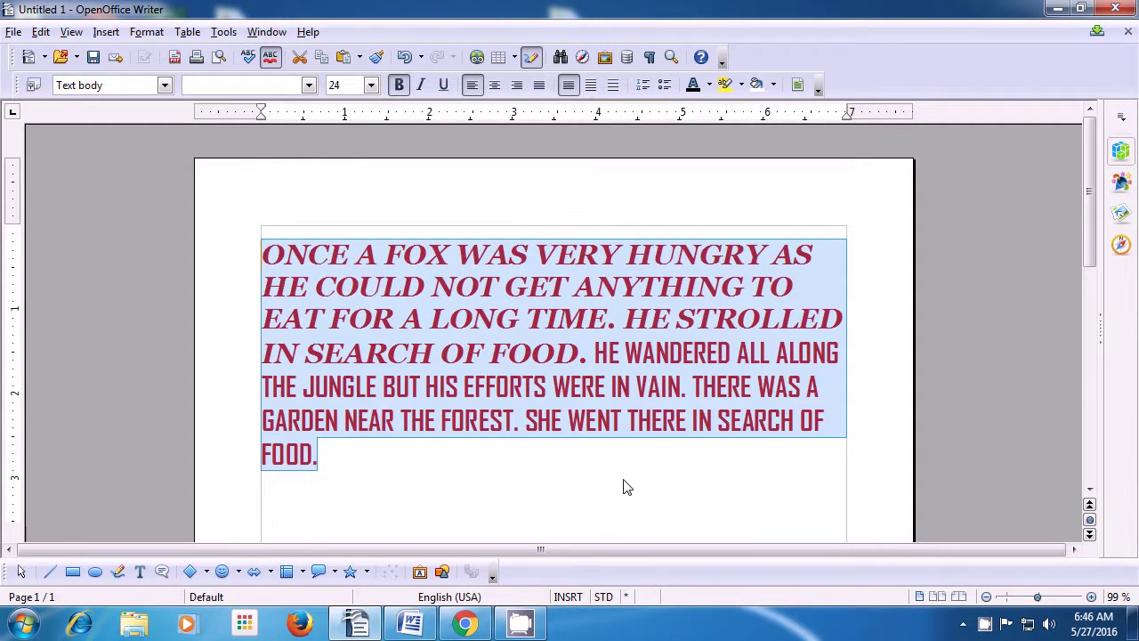
pyautogui.click(363, 457)
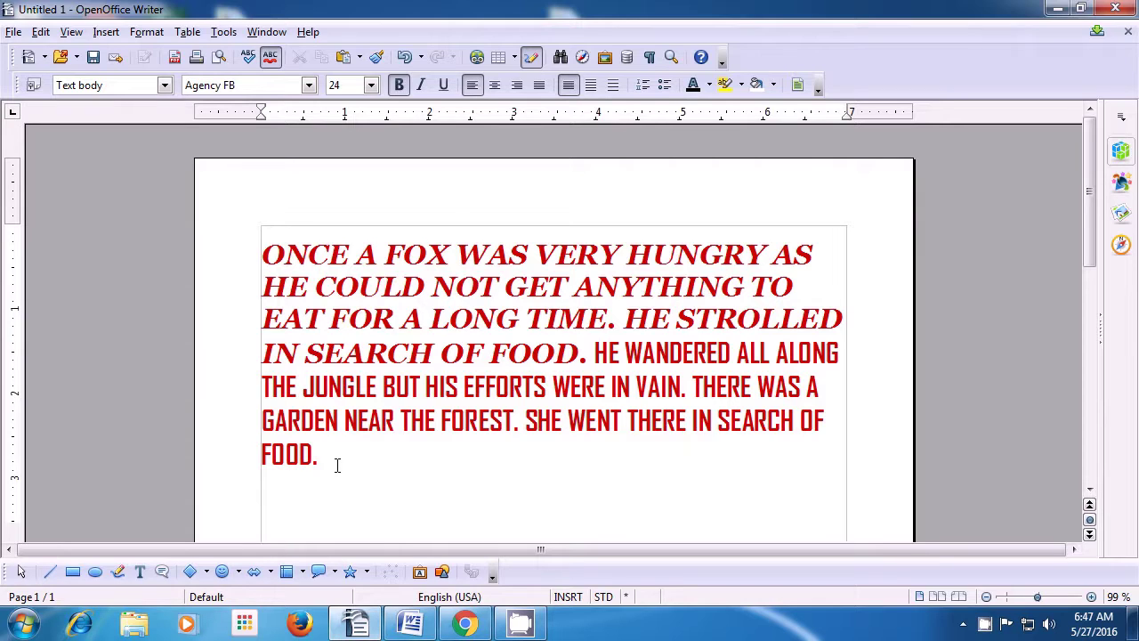
# Apply the Outline font effect to the whole fox paragraph.
pyautogui.moveTo(336, 464); pyautogui.dragTo(265, 255)
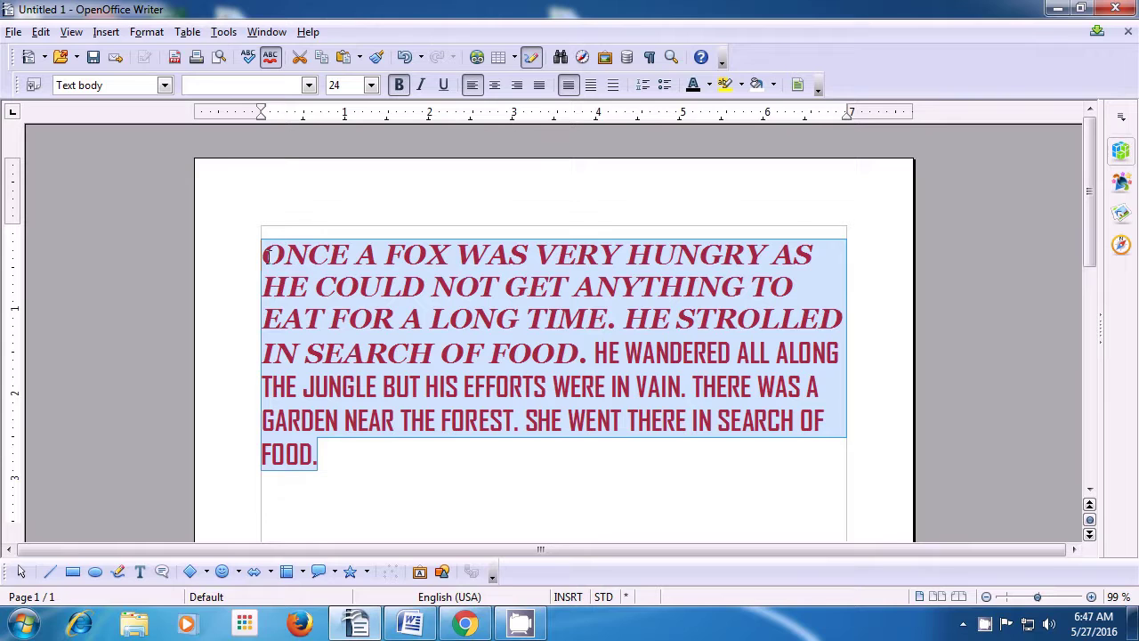
pyautogui.click(147, 34)
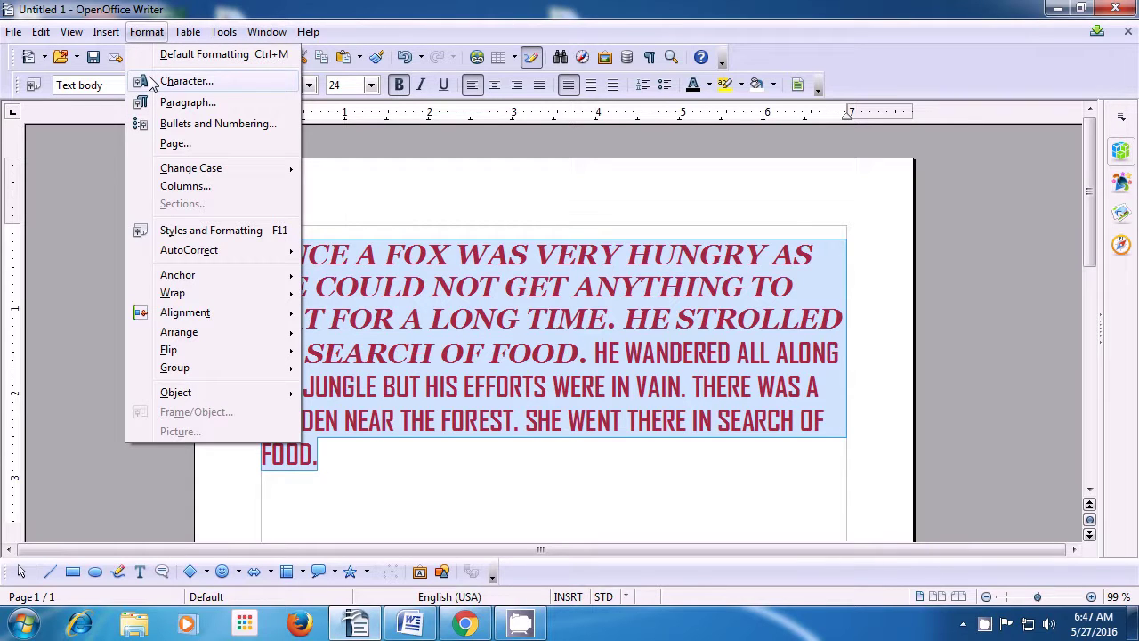
pyautogui.click(186, 81)
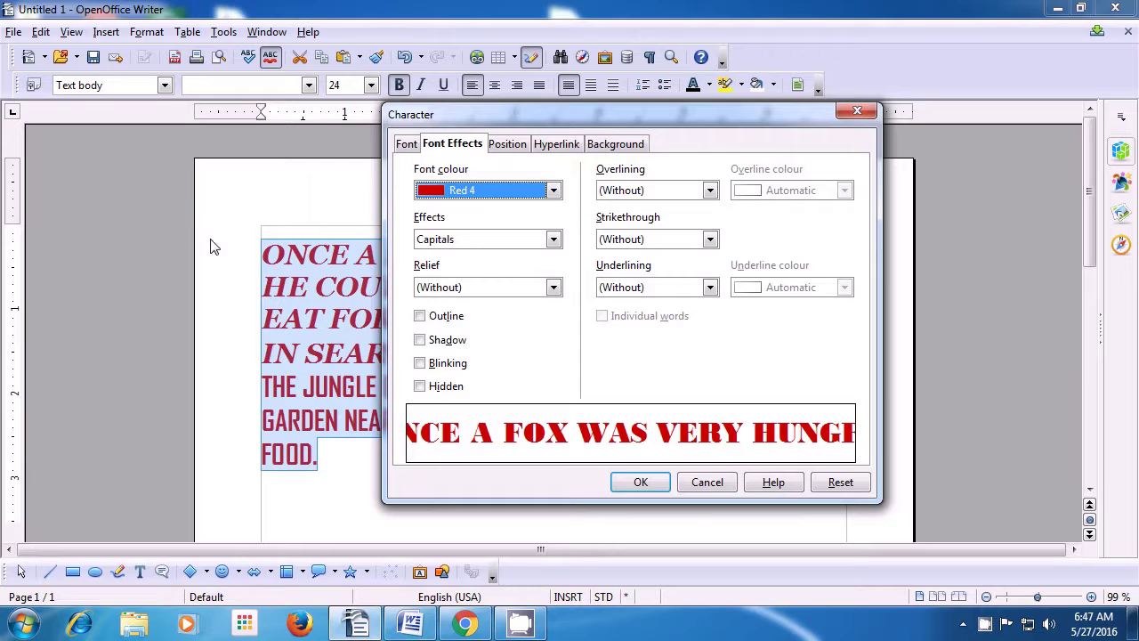
pyautogui.click(421, 318)
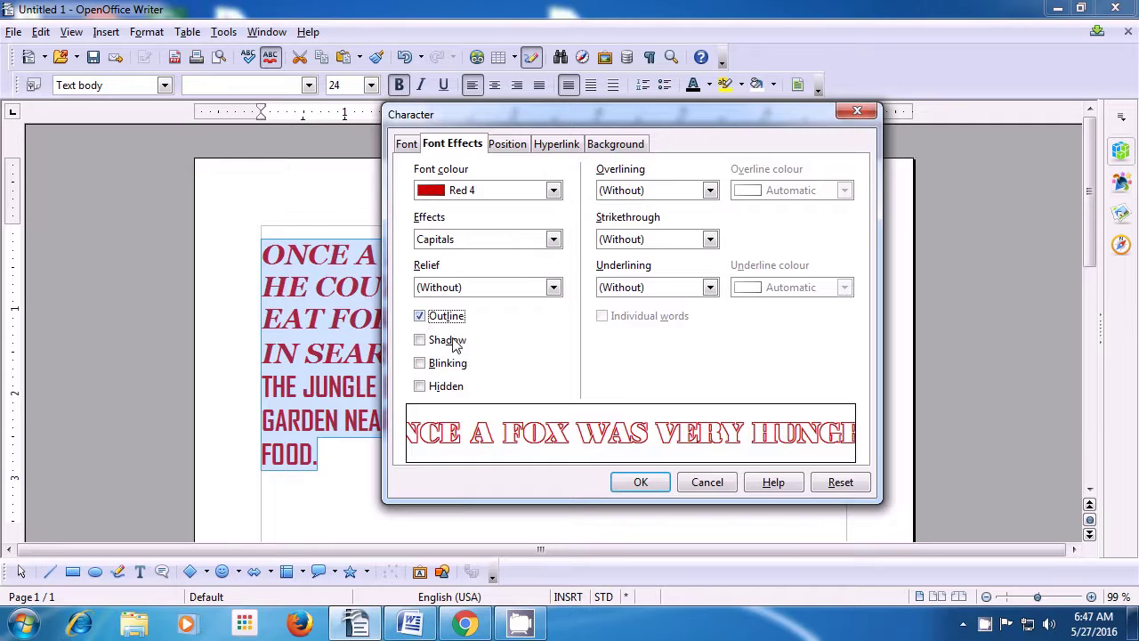
pyautogui.click(637, 482)
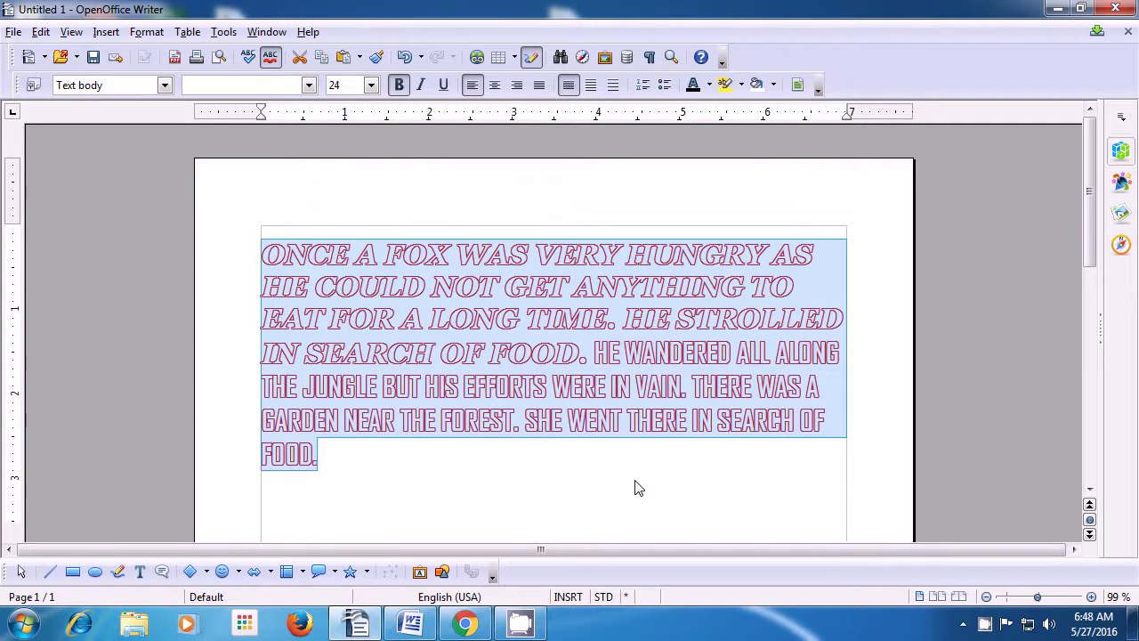
pyautogui.click(637, 487)
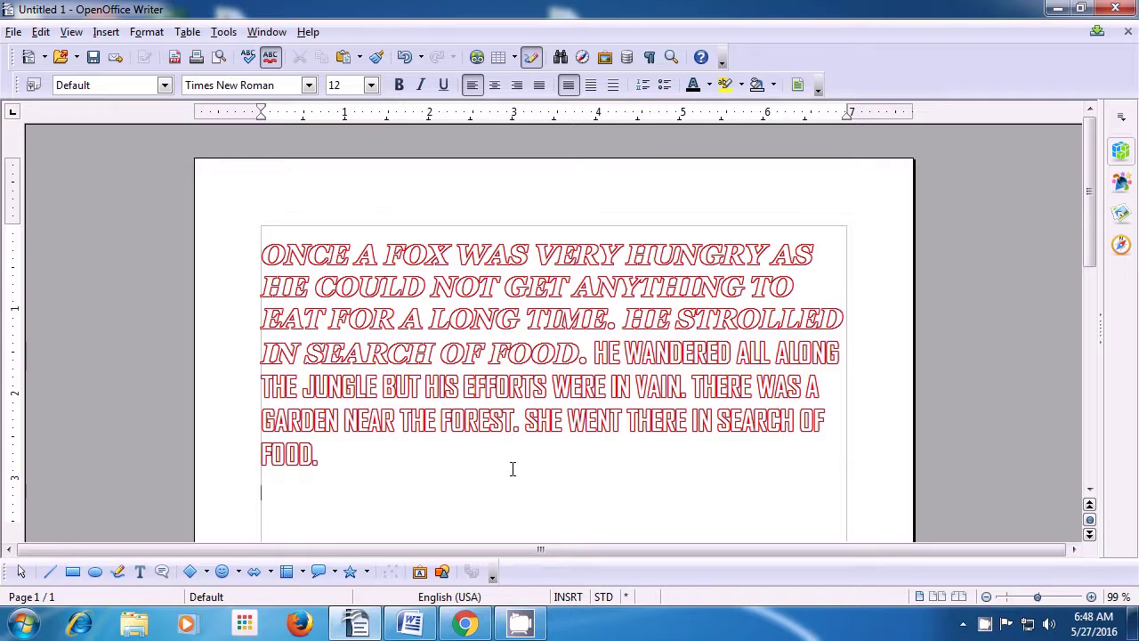
# Remove the Outline font effect from the whole fox paragraph.
pyautogui.moveTo(318, 456); pyautogui.dragTo(255, 258)
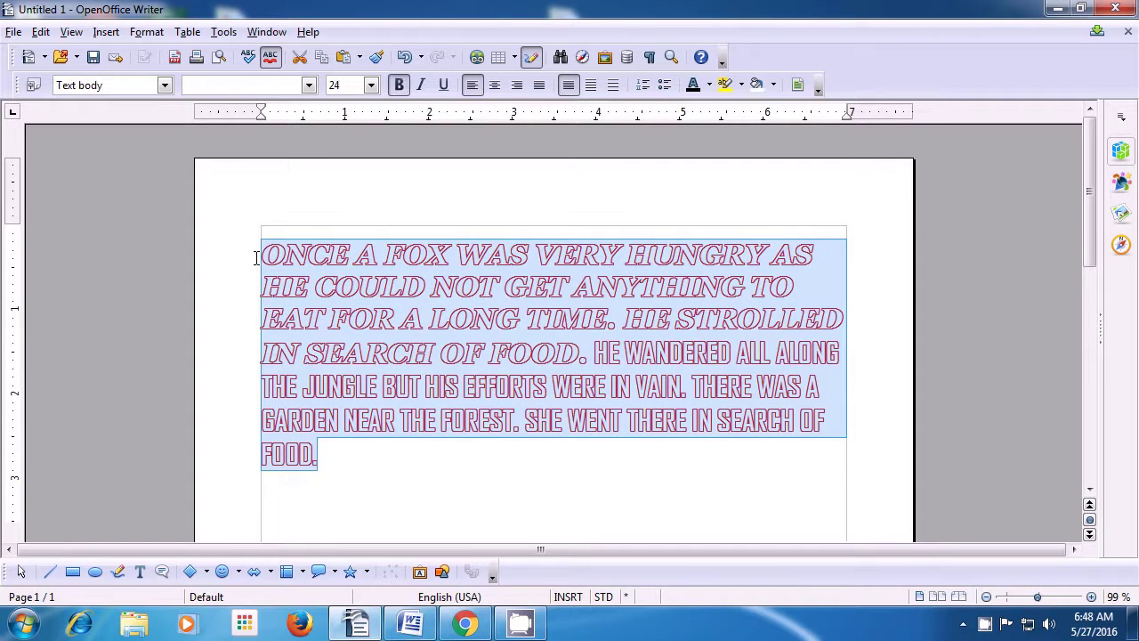
pyautogui.click(152, 37)
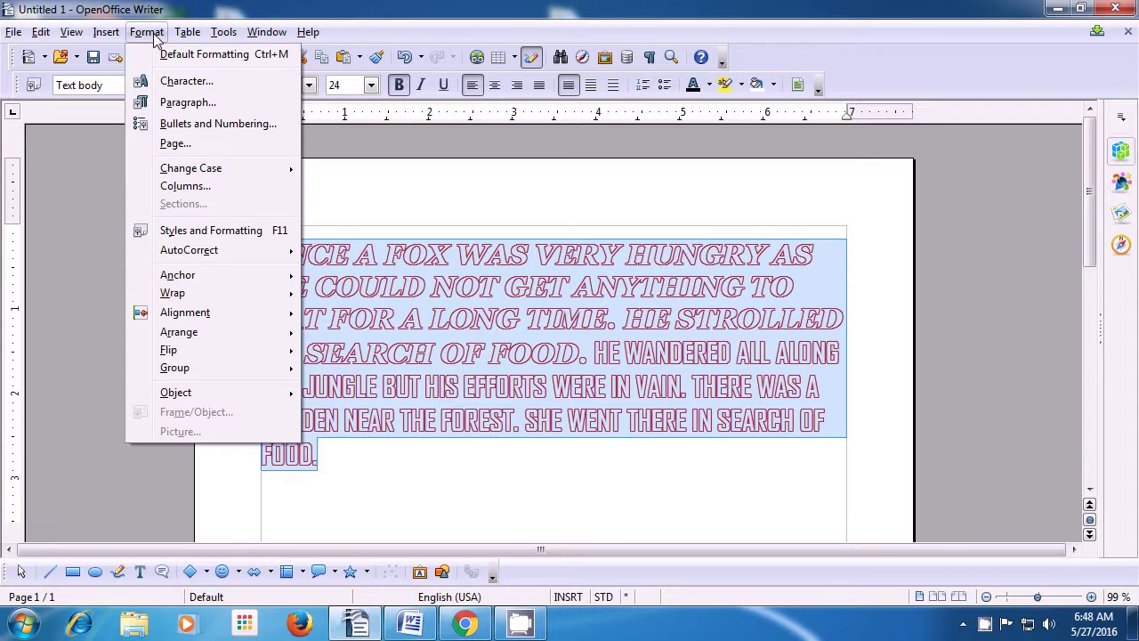
pyautogui.click(161, 82)
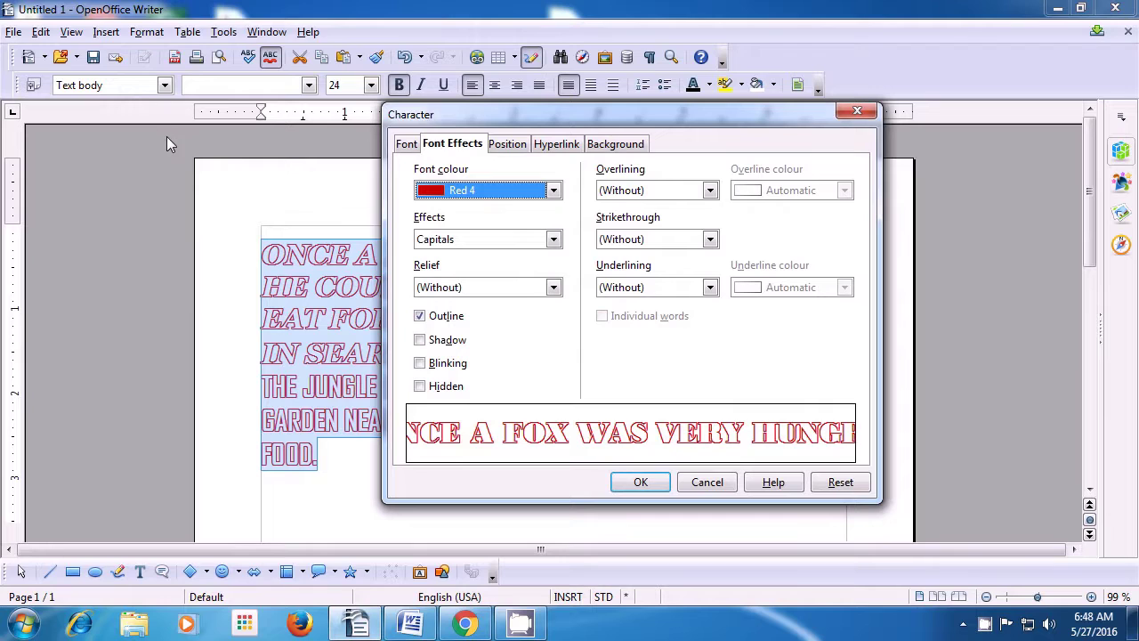
pyautogui.click(420, 317)
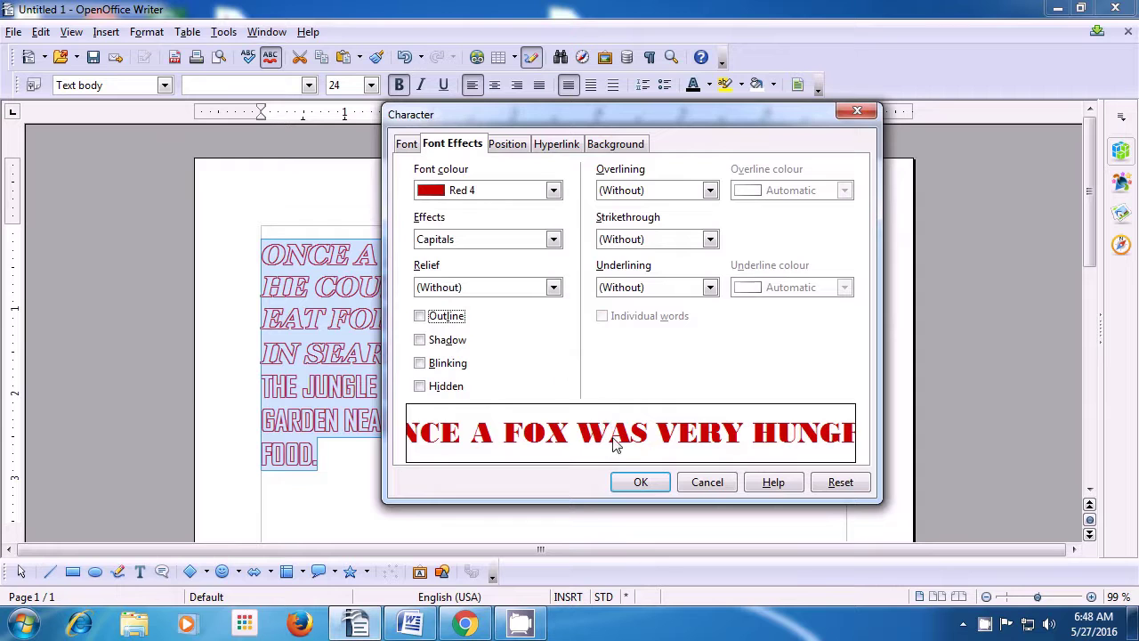
pyautogui.click(637, 482)
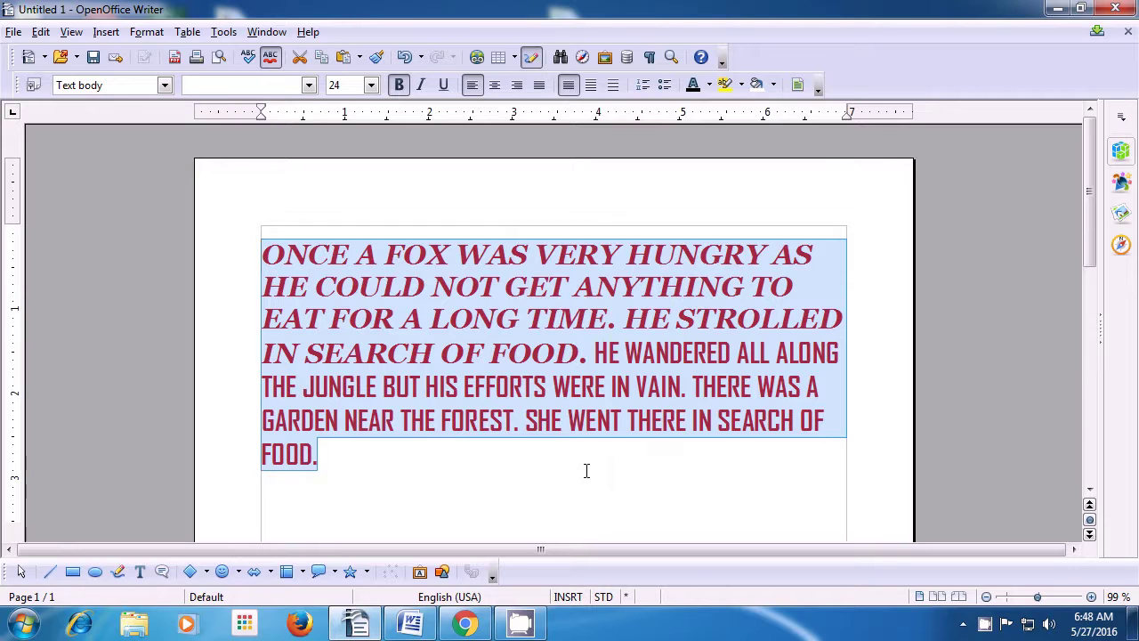
pyautogui.click(365, 464)
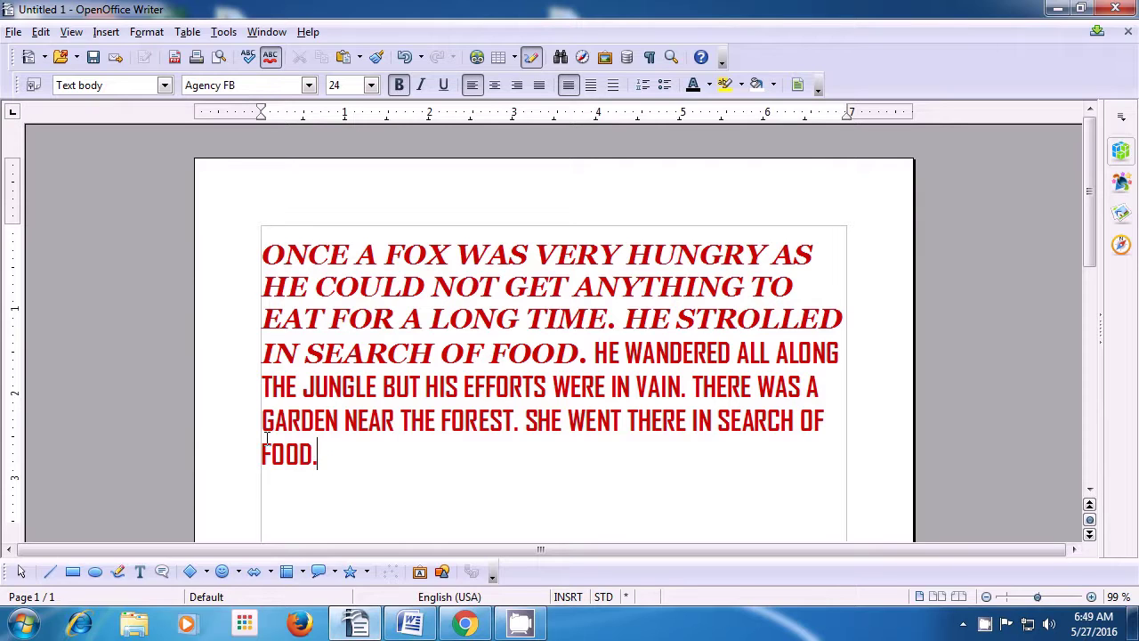
# Apply the Shadow font effect to the whole fox paragraph.
pyautogui.hotkey('shift', 'Left')
pyautogui.hotkey('shift', 'Left')
pyautogui.hotkey('shift', 'Left')
pyautogui.hotkey('shift', 'Left')
pyautogui.hotkey('shift', 'Left')
pyautogui.hotkey('shift', 'Left')
pyautogui.hotkey('shift', 'Left')
pyautogui.hotkey('shift', 'Left')
pyautogui.hotkey('shift', 'Left')
pyautogui.hotkey('shift', 'Left')
pyautogui.hotkey('shift', 'Left')
pyautogui.hotkey('shift', 'Left')
pyautogui.hotkey('shift', 'Left')
pyautogui.hotkey('shift', 'Left')
pyautogui.hotkey('shift', 'Left')
pyautogui.hotkey('shift', 'Left')
pyautogui.hotkey('shift', 'Left')
pyautogui.hotkey('shift', 'Left')
pyautogui.hotkey('shift', 'Left')
pyautogui.hotkey('shift', 'Left')
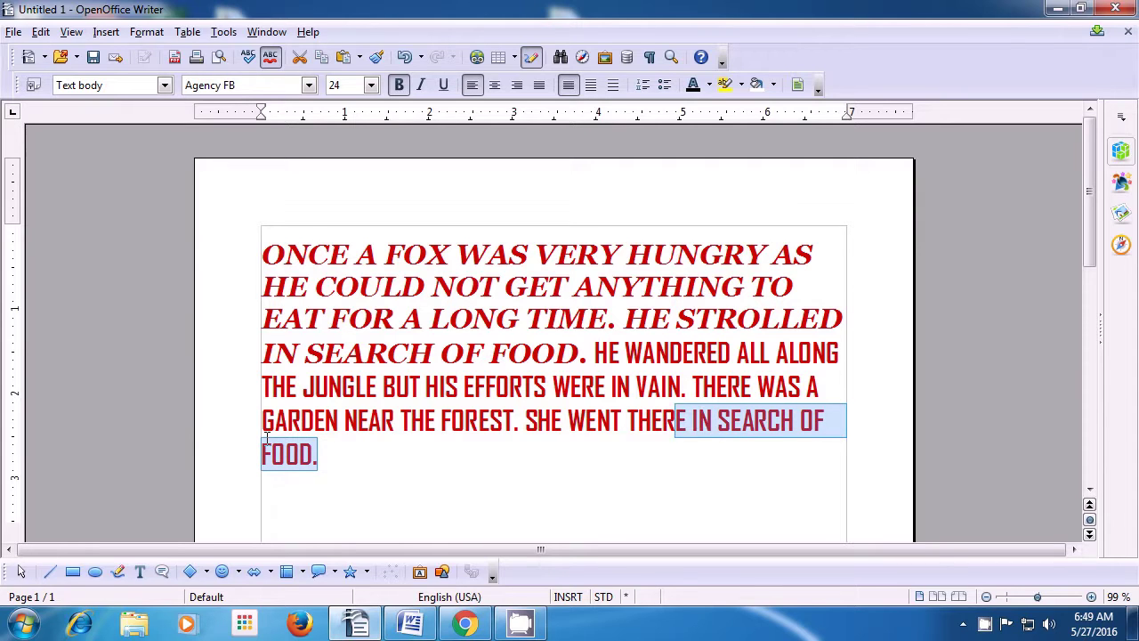
pyautogui.hotkey('shift', 'Left')
pyautogui.hotkey('shift', 'Left')
pyautogui.hotkey('shift', 'Left')
pyautogui.hotkey('shift', 'Left')
pyautogui.hotkey('shift', 'Left')
pyautogui.hotkey('shift', 'Left')
pyautogui.hotkey('shift', 'Left')
pyautogui.hotkey('shift', 'Left')
pyautogui.hotkey('shift', 'Left')
pyautogui.hotkey('shift', 'Left')
pyautogui.hotkey('shift', 'Left')
pyautogui.hotkey('shift', 'Left')
pyautogui.hotkey('shift', 'Left')
pyautogui.hotkey('shift', 'Left')
pyautogui.hotkey('shift', 'Left')
pyautogui.hotkey('shift', 'Left')
pyautogui.hotkey('shift', 'Left')
pyautogui.hotkey('shift', 'Left')
pyautogui.hotkey('shift', 'Left')
pyautogui.hotkey('shift', 'Left')
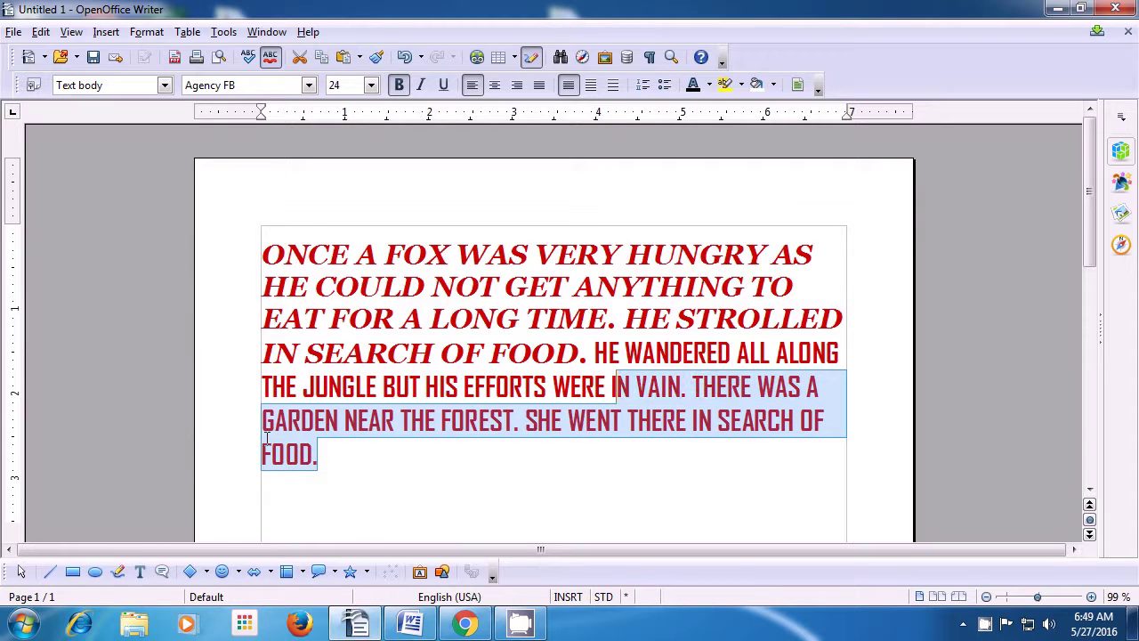
pyautogui.hotkey('shift', 'Left')
pyautogui.hotkey('shift', 'Left')
pyautogui.hotkey('shift', 'Left')
pyautogui.hotkey('shift', 'Left')
pyautogui.hotkey('shift', 'Left')
pyautogui.hotkey('shift', 'Left')
pyautogui.hotkey('shift', 'Left')
pyautogui.hotkey('shift', 'Left')
pyautogui.hotkey('shift', 'Left')
pyautogui.hotkey('shift', 'Left')
pyautogui.hotkey('shift', 'Left')
pyautogui.hotkey('shift', 'Left')
pyautogui.hotkey('shift', 'Left')
pyautogui.hotkey('shift', 'Left')
pyautogui.hotkey('shift', 'Left')
pyautogui.hotkey('shift', 'Left')
pyautogui.hotkey('shift', 'Left')
pyautogui.hotkey('shift', 'Left')
pyautogui.hotkey('shift', 'Left')
pyautogui.hotkey('shift', 'Left')
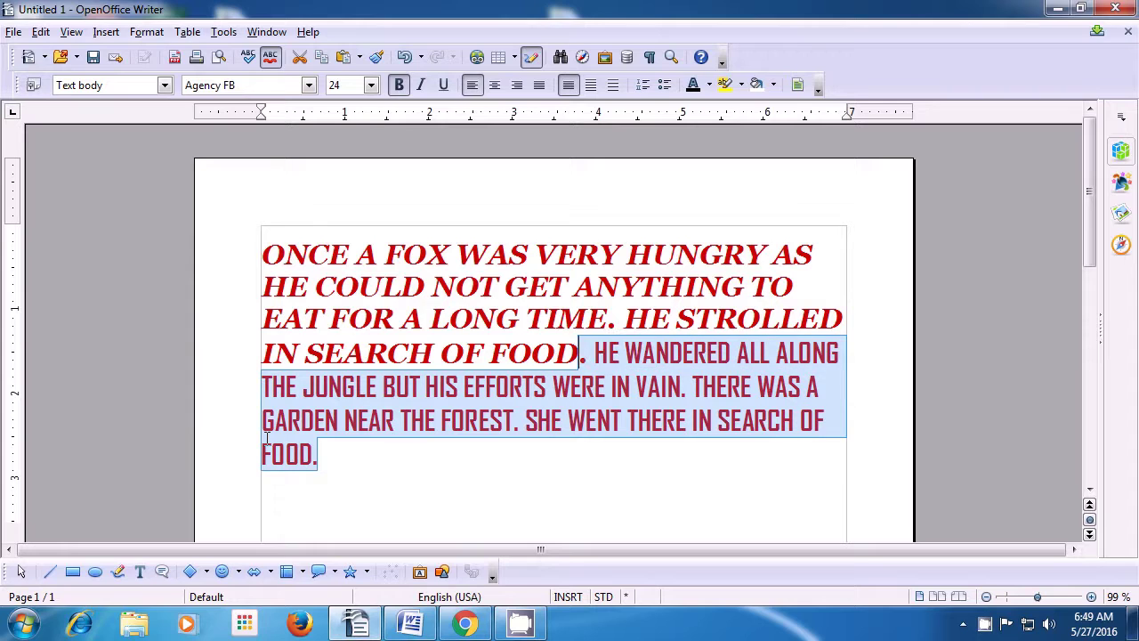
pyautogui.hotkey('shift', 'Left')
pyautogui.hotkey('shift', 'Left')
pyautogui.hotkey('shift', 'Left')
pyautogui.hotkey('shift', 'Left')
pyautogui.hotkey('shift', 'Left')
pyautogui.hotkey('shift', 'Left')
pyautogui.hotkey('shift', 'Left')
pyautogui.hotkey('shift', 'Left')
pyautogui.hotkey('shift', 'Left')
pyautogui.hotkey('shift', 'Left')
pyautogui.hotkey('shift', 'Left')
pyautogui.hotkey('shift', 'Left')
pyautogui.hotkey('shift', 'Left')
pyautogui.hotkey('shift', 'Left')
pyautogui.hotkey('shift', 'Left')
pyautogui.hotkey('shift', 'Left')
pyautogui.hotkey('shift', 'Left')
pyautogui.hotkey('shift', 'Left')
pyautogui.hotkey('shift', 'Left')
pyautogui.hotkey('shift', 'Left')
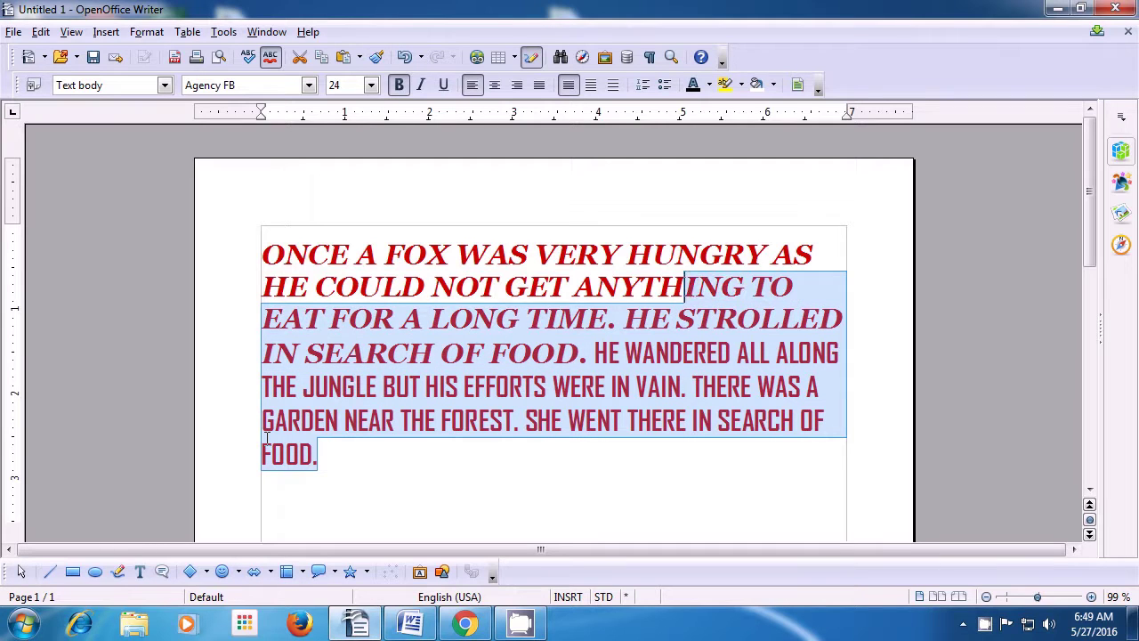
pyautogui.hotkey('shift', 'Left')
pyautogui.hotkey('shift', 'Left')
pyautogui.hotkey('shift', 'Left')
pyautogui.hotkey('shift', 'Left')
pyautogui.hotkey('shift', 'Left')
pyautogui.hotkey('shift', 'Left')
pyautogui.hotkey('shift', 'Left')
pyautogui.hotkey('shift', 'Left')
pyautogui.hotkey('shift', 'Left')
pyautogui.hotkey('shift', 'Left')
pyautogui.hotkey('shift', 'Left')
pyautogui.hotkey('shift', 'Left')
pyautogui.hotkey('shift', 'Left')
pyautogui.hotkey('shift', 'Left')
pyautogui.hotkey('shift', 'Left')
pyautogui.hotkey('shift', 'Left')
pyautogui.hotkey('shift', 'Left')
pyautogui.hotkey('shift', 'Left')
pyautogui.hotkey('shift', 'Left')
pyautogui.hotkey('shift', 'Left')
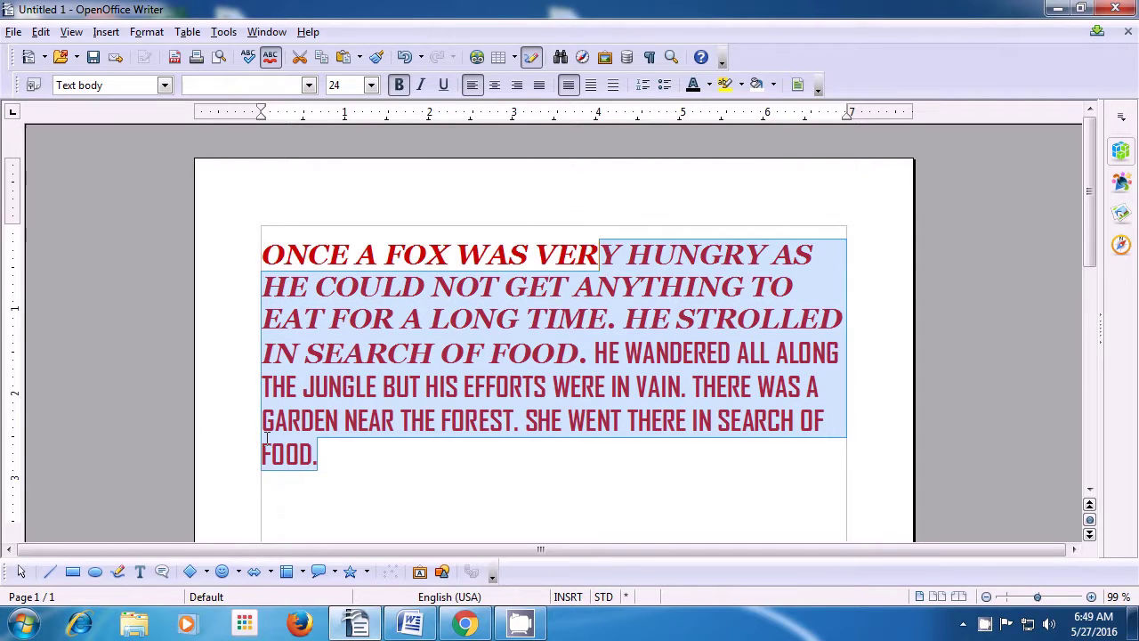
pyautogui.hotkey('shift', 'Left')
pyautogui.hotkey('shift', 'Left')
pyautogui.hotkey('shift', 'Left')
pyautogui.hotkey('shift', 'Left')
pyautogui.hotkey('shift', 'Left')
pyautogui.hotkey('shift', 'Left')
pyautogui.hotkey('shift', 'Left')
pyautogui.hotkey('shift', 'Left')
pyautogui.hotkey('shift', 'Left')
pyautogui.hotkey('shift', 'Left')
pyautogui.hotkey('shift', 'Left')
pyautogui.hotkey('shift', 'Left')
pyautogui.hotkey('shift', 'Left')
pyautogui.hotkey('shift', 'Left')
pyautogui.hotkey('shift', 'Left')
pyautogui.hotkey('shift', 'Left')
pyautogui.hotkey('shift', 'Left')
pyautogui.hotkey('shift', 'Left')
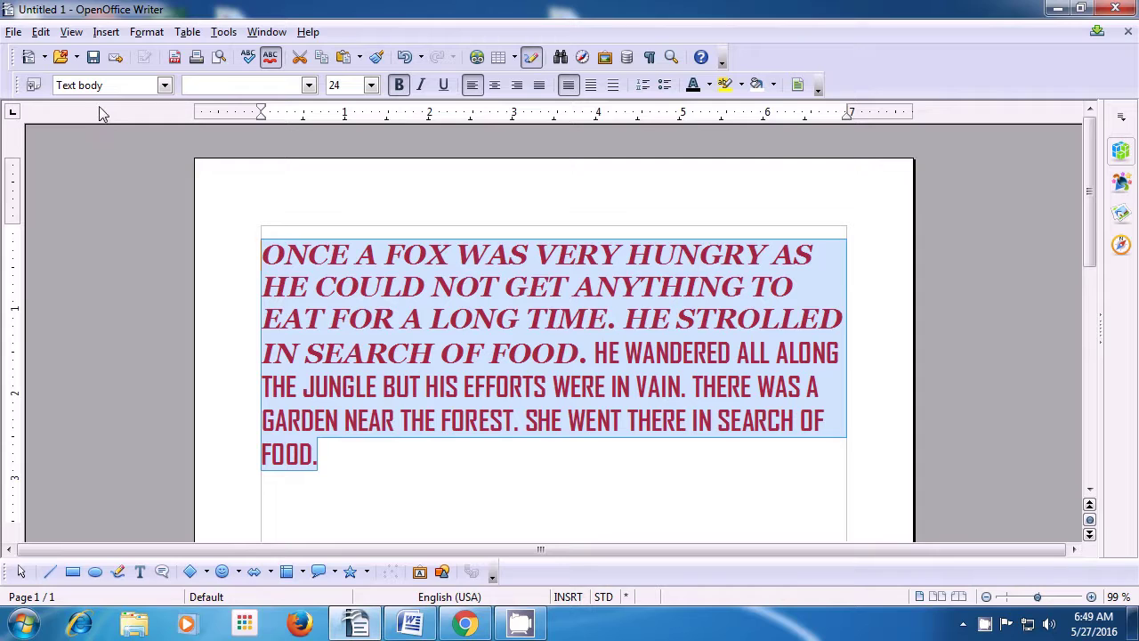
pyautogui.click(143, 33)
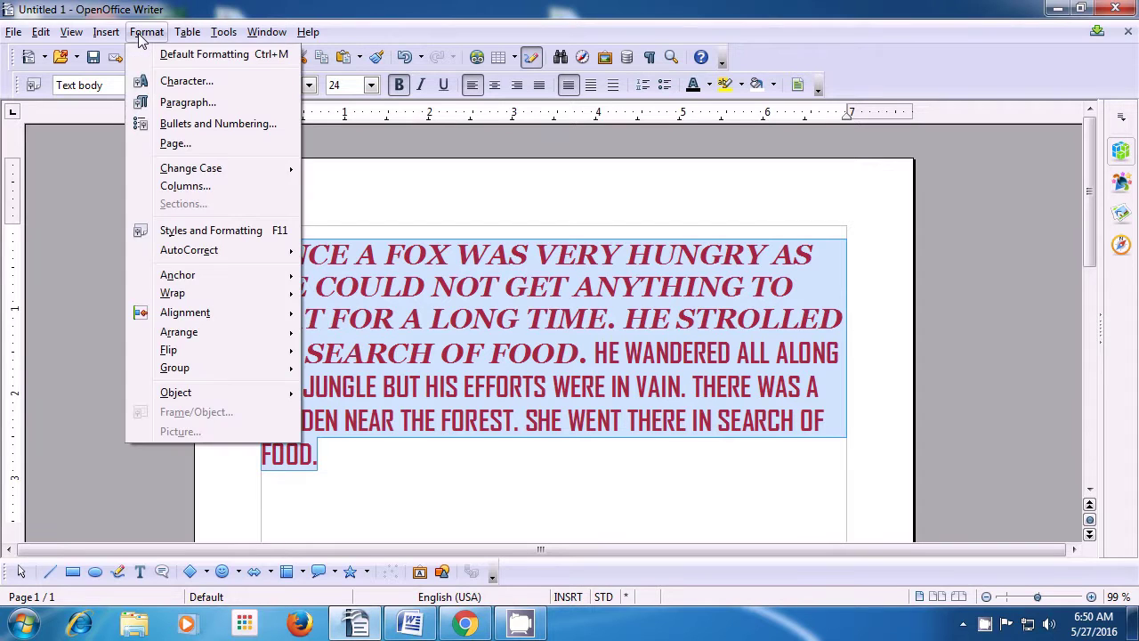
pyautogui.click(158, 82)
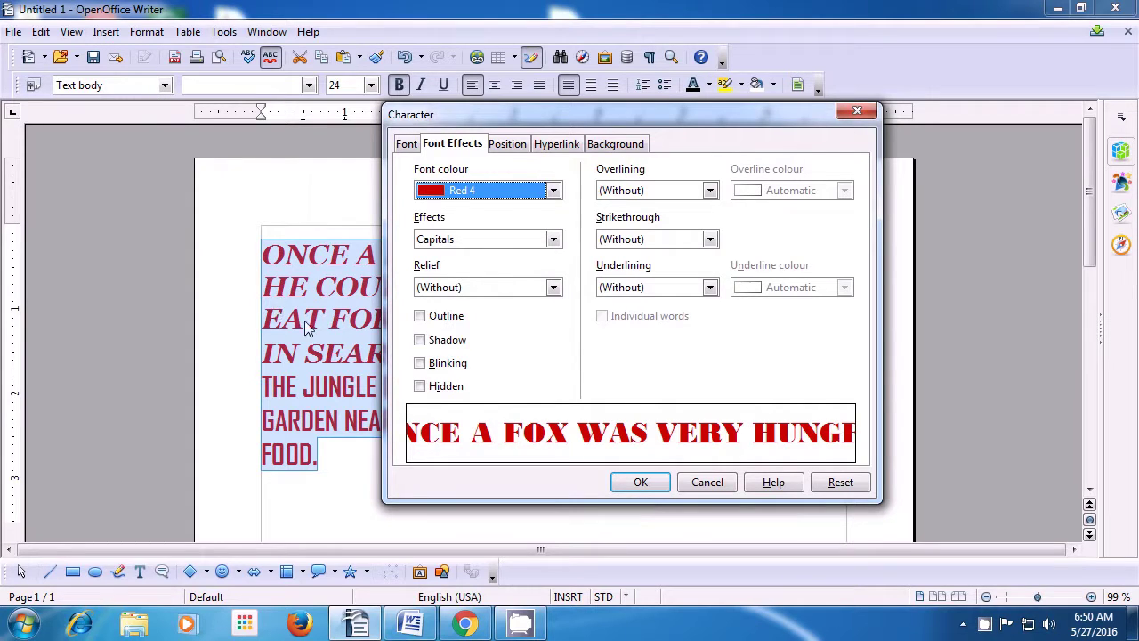
pyautogui.click(420, 342)
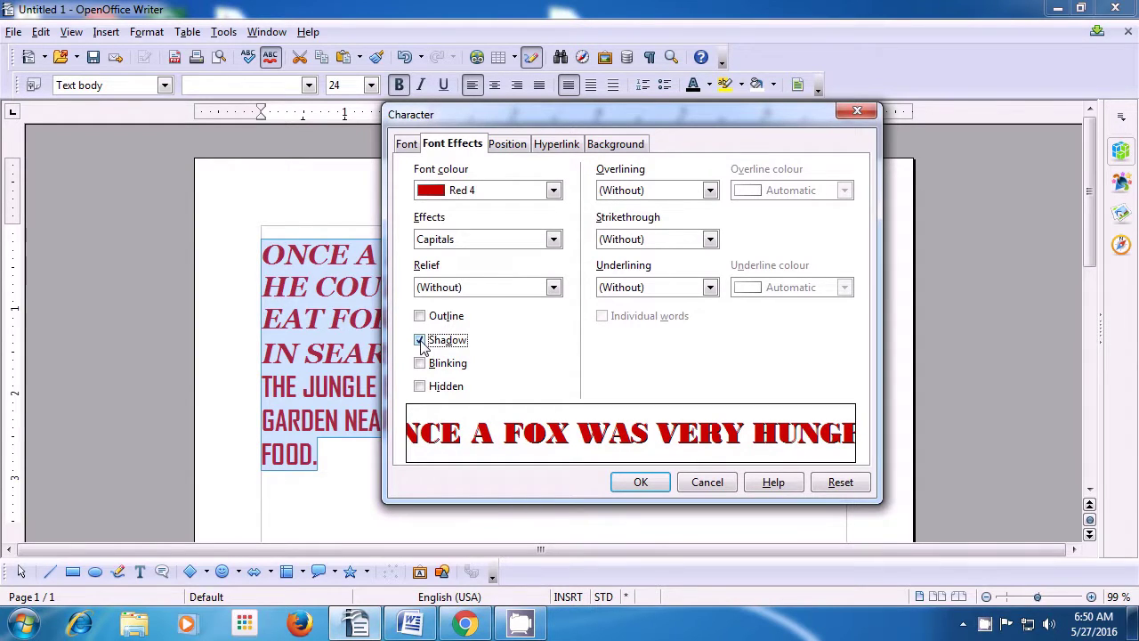
pyautogui.click(637, 482)
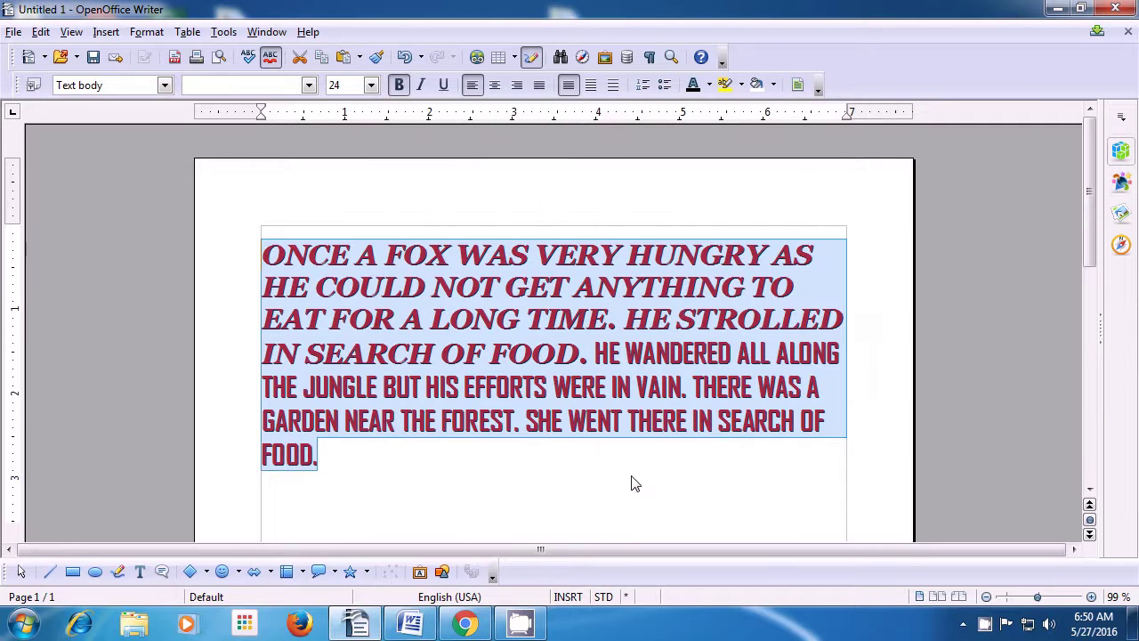
pyautogui.click(634, 482)
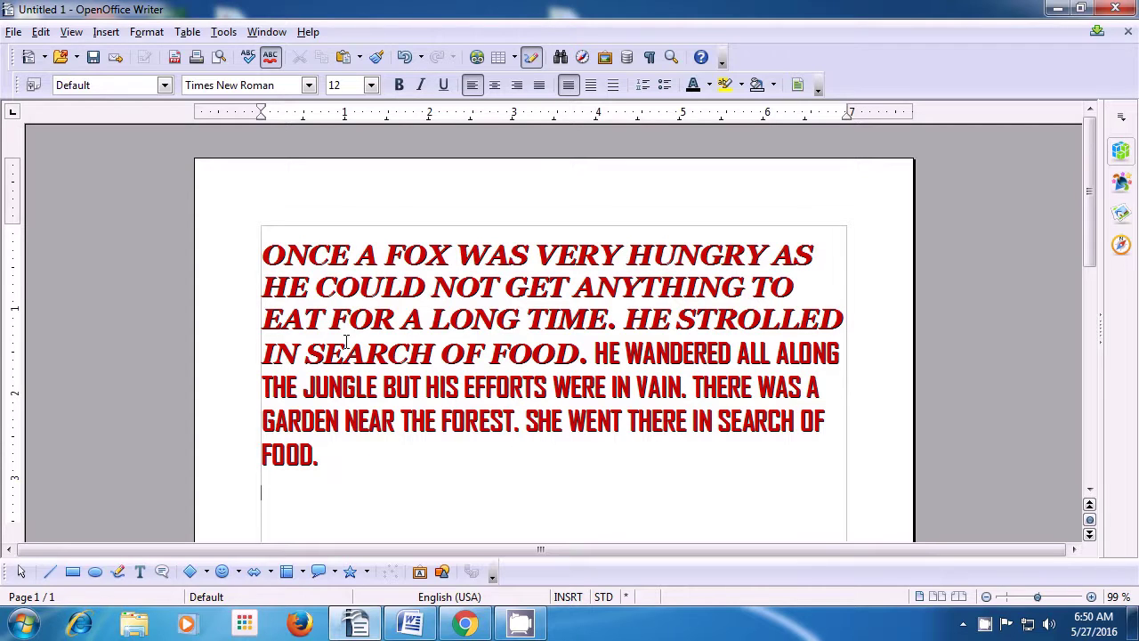
# Remove the Shadow font effect from the whole fox paragraph.
pyautogui.moveTo(263, 251); pyautogui.dragTo(352, 458)
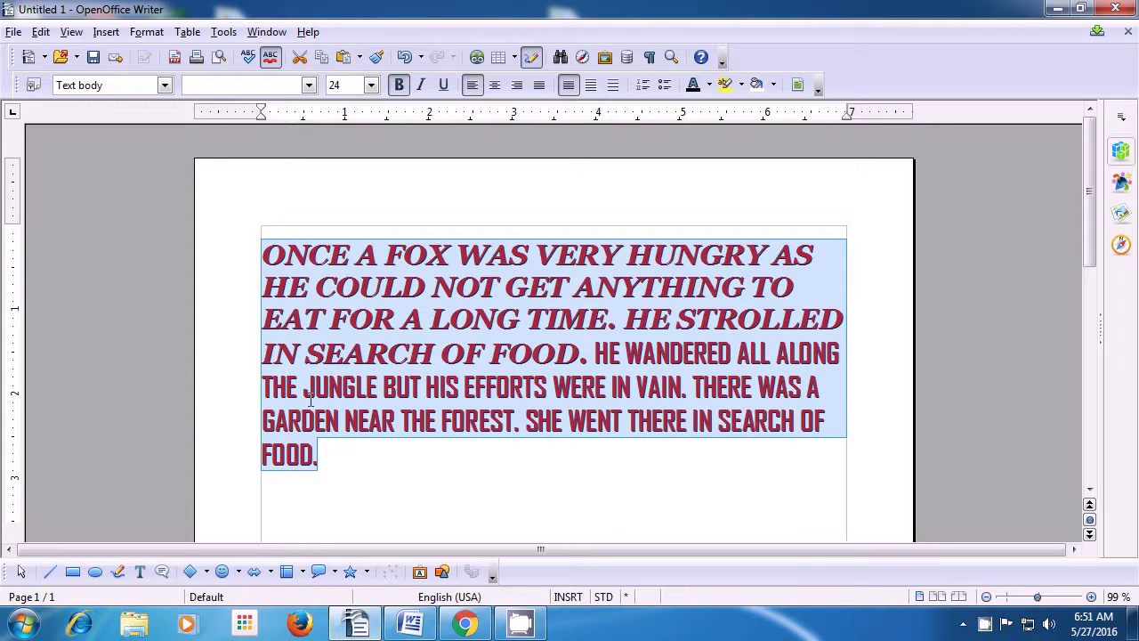
pyautogui.click(147, 32)
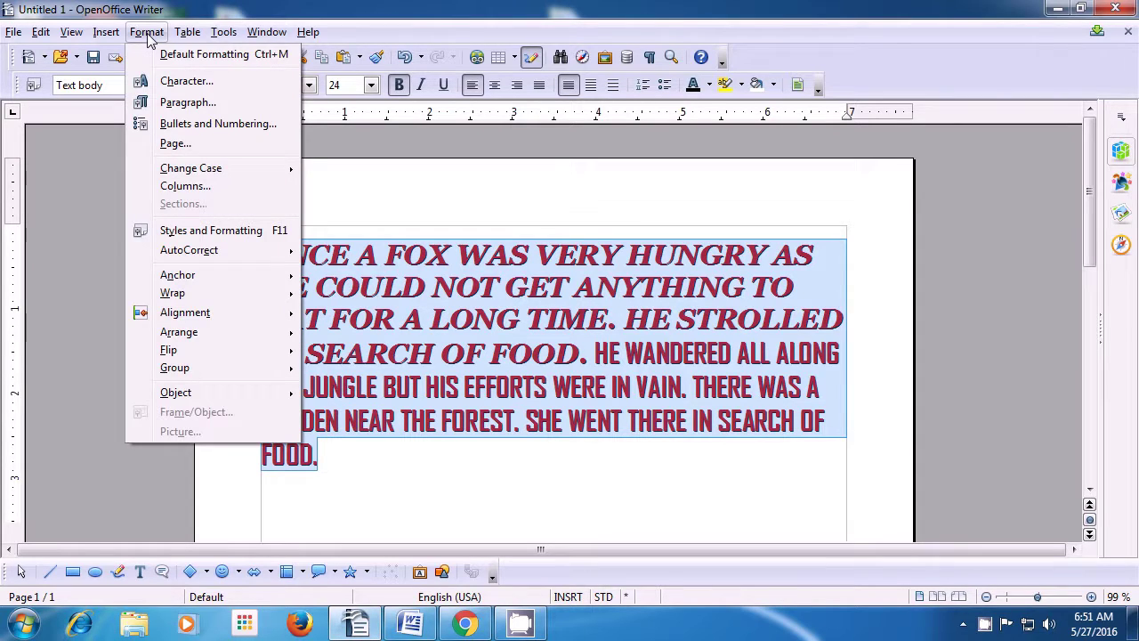
pyautogui.click(160, 82)
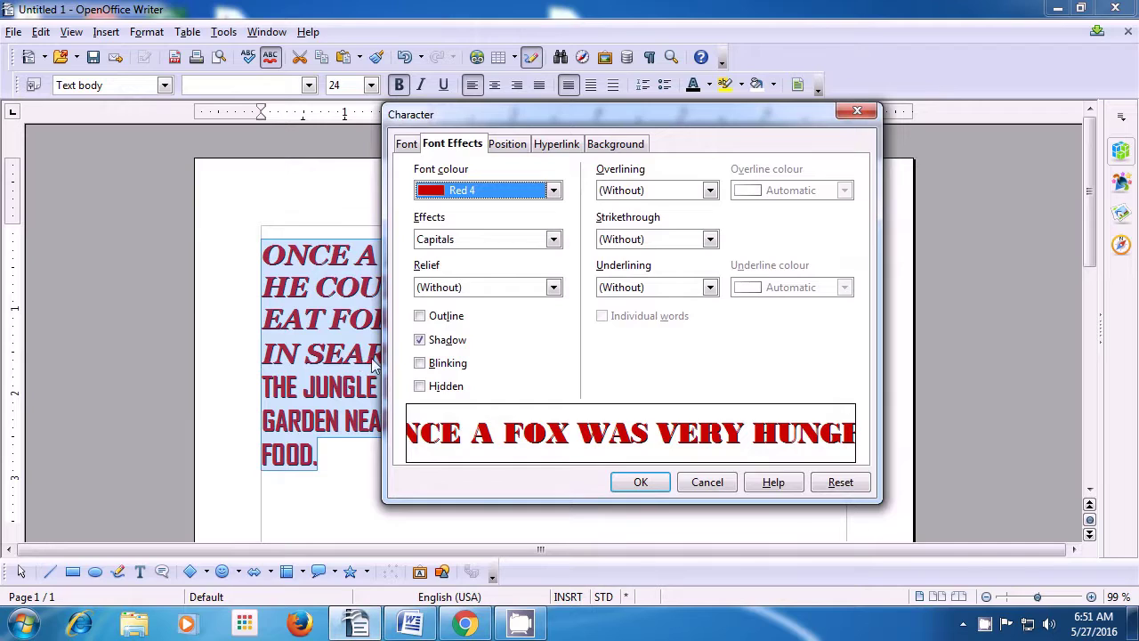
pyautogui.click(420, 342)
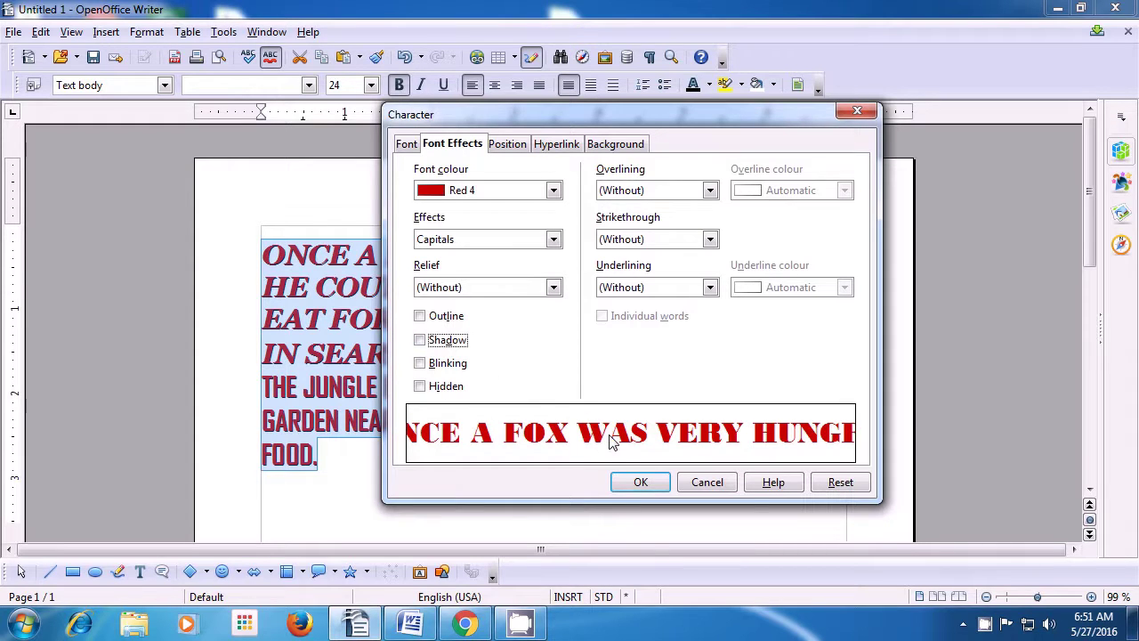
pyautogui.click(639, 481)
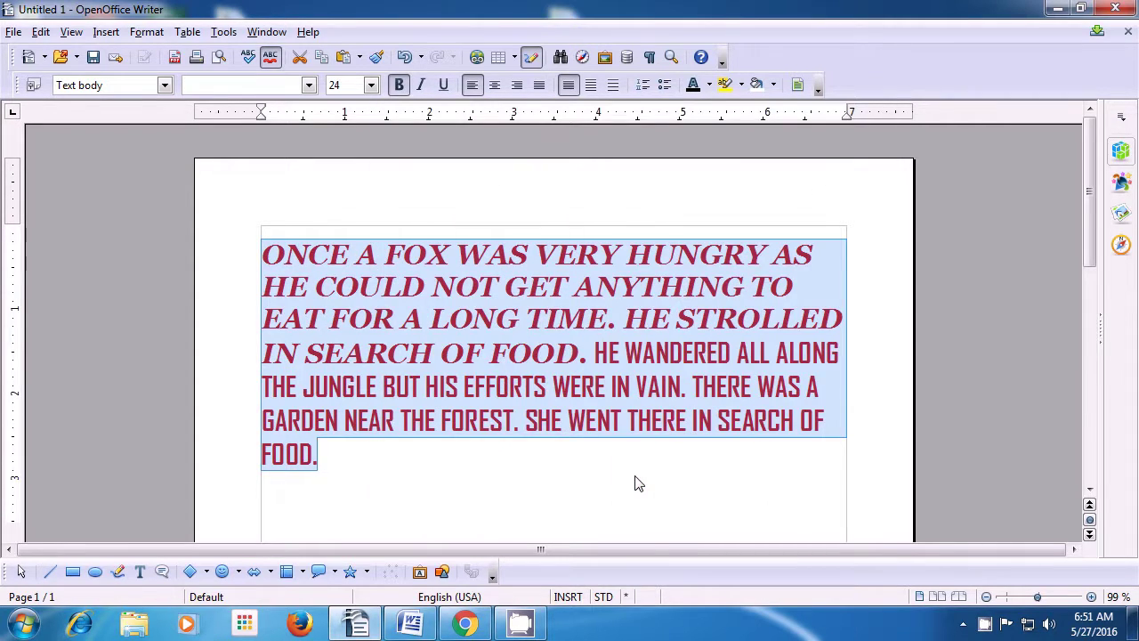
pyautogui.click(637, 475)
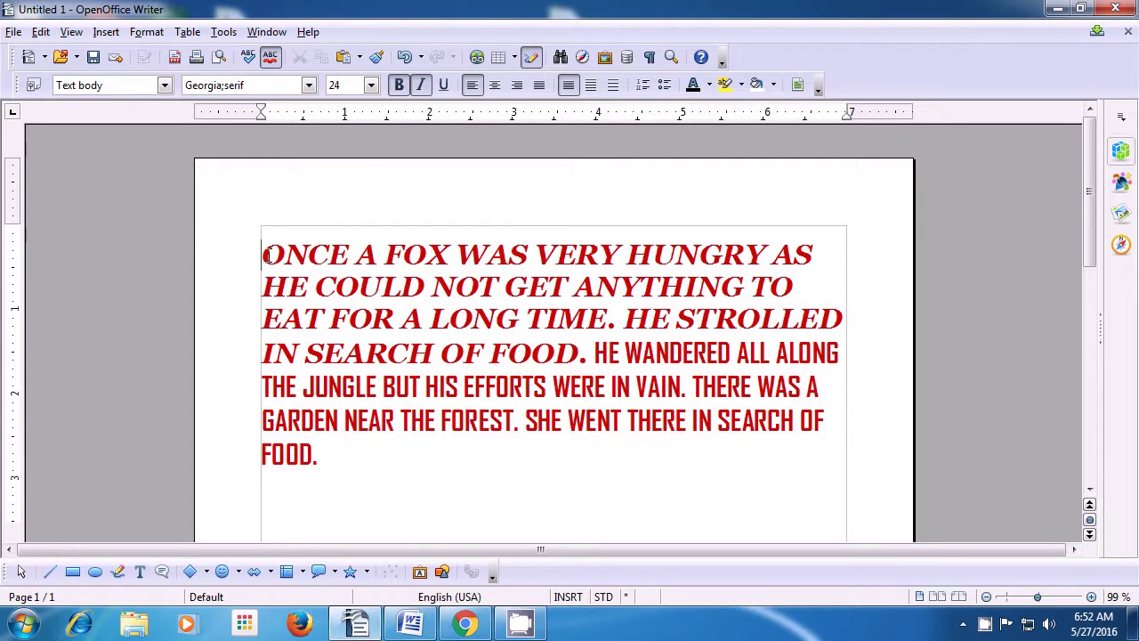
# Apply the Blinking font effect to the whole fox paragraph and the empty line below it.
pyautogui.hotkey('shift', 'Down')
pyautogui.hotkey('shift', 'Down')
pyautogui.hotkey('shift', 'Down')
pyautogui.hotkey('shift', 'Down')
pyautogui.hotkey('shift', 'Down')
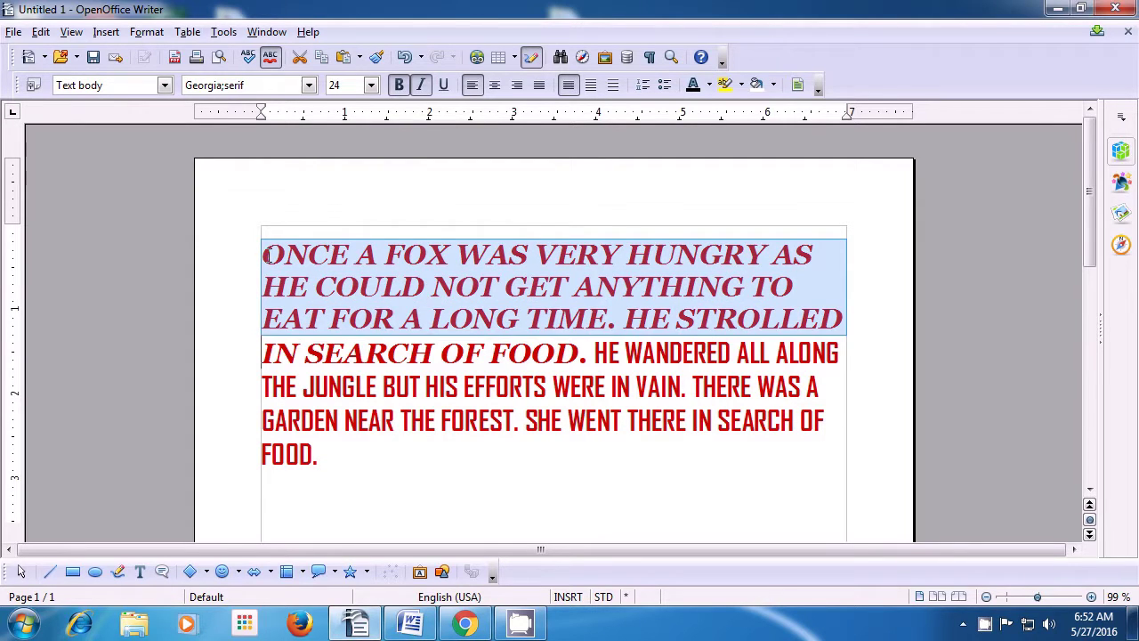
pyautogui.hotkey('shift', 'Down')
pyautogui.hotkey('shift', 'Down')
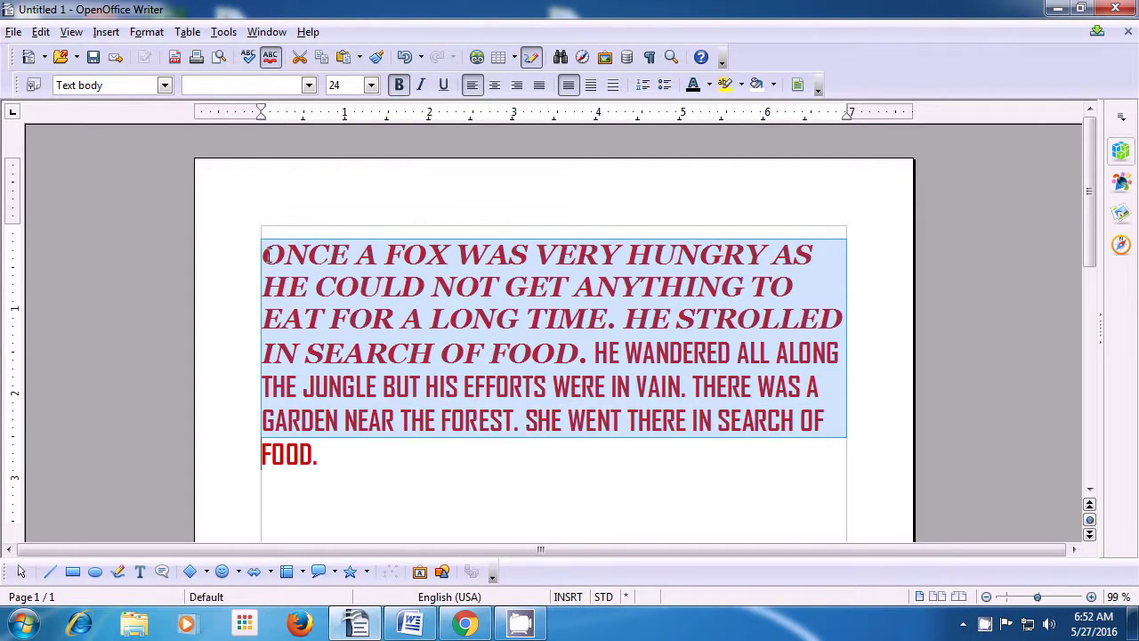
pyautogui.hotkey('shift', 'Down')
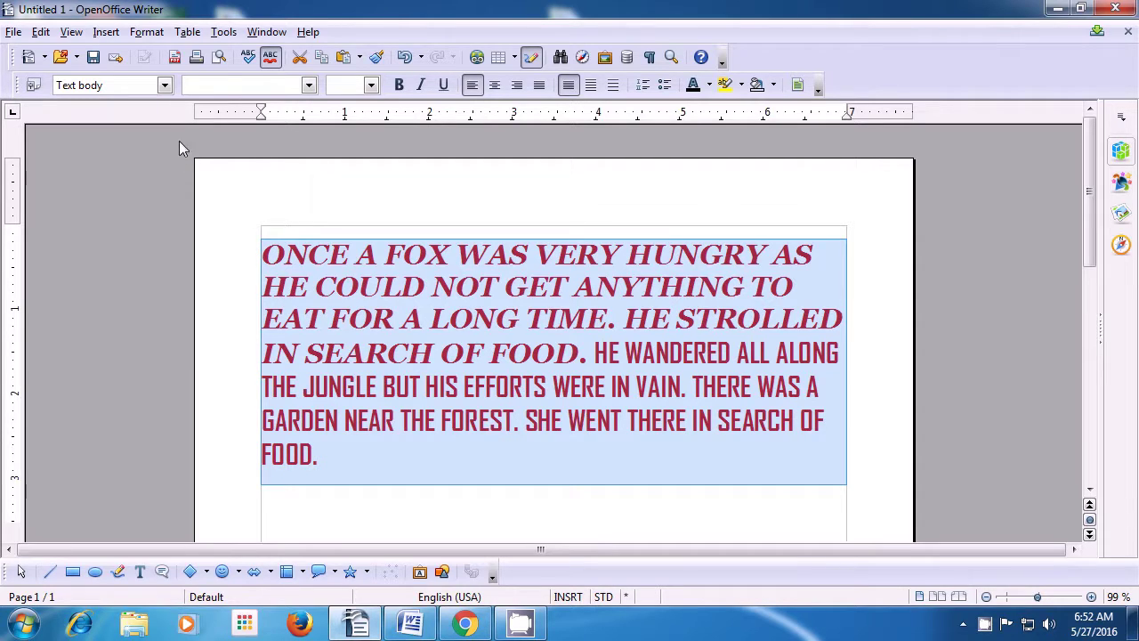
pyautogui.click(147, 32)
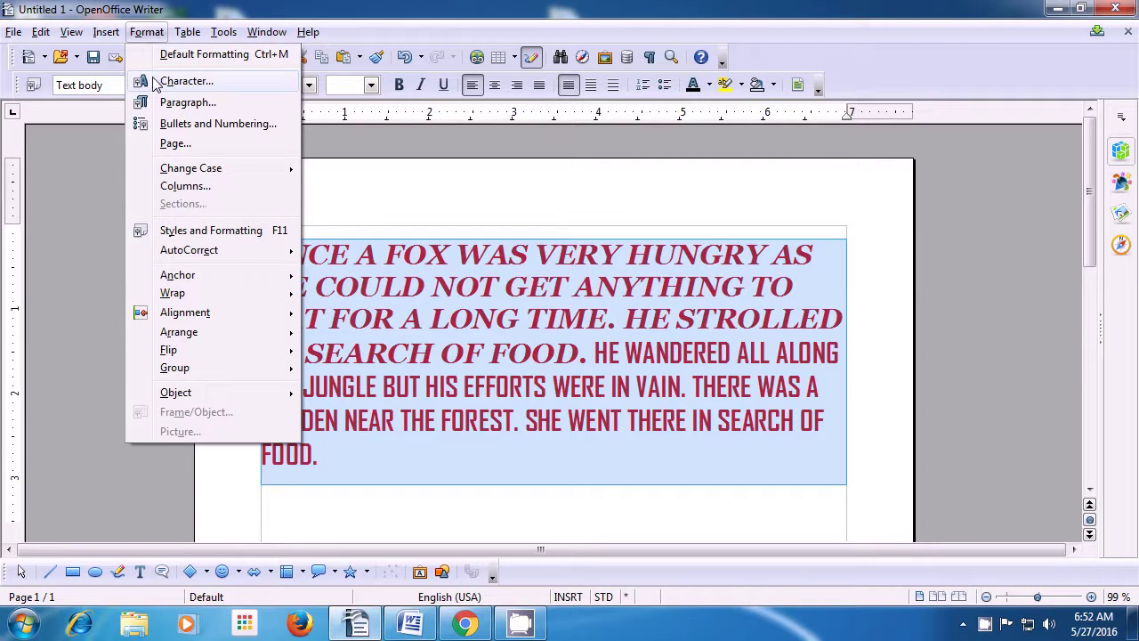
pyautogui.click(157, 81)
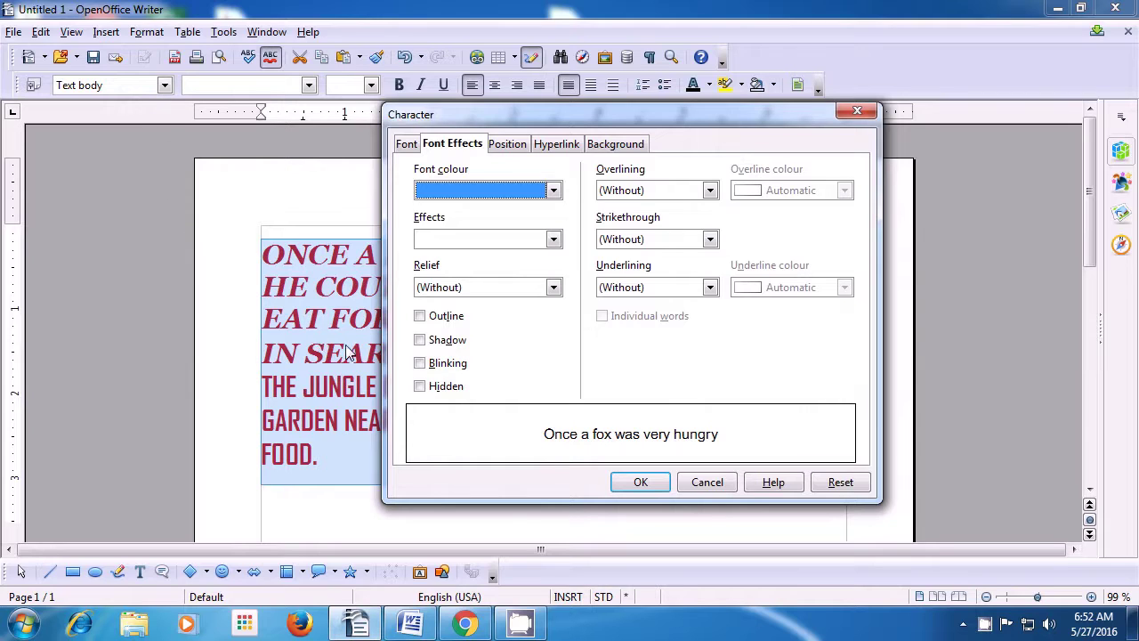
pyautogui.click(421, 365)
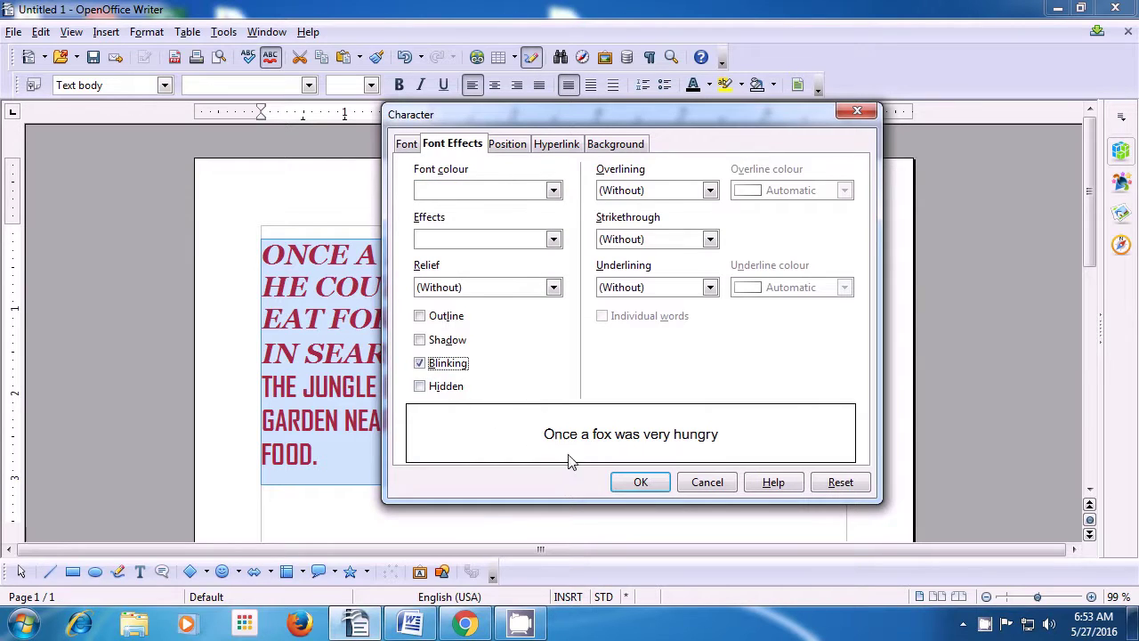
pyautogui.click(639, 482)
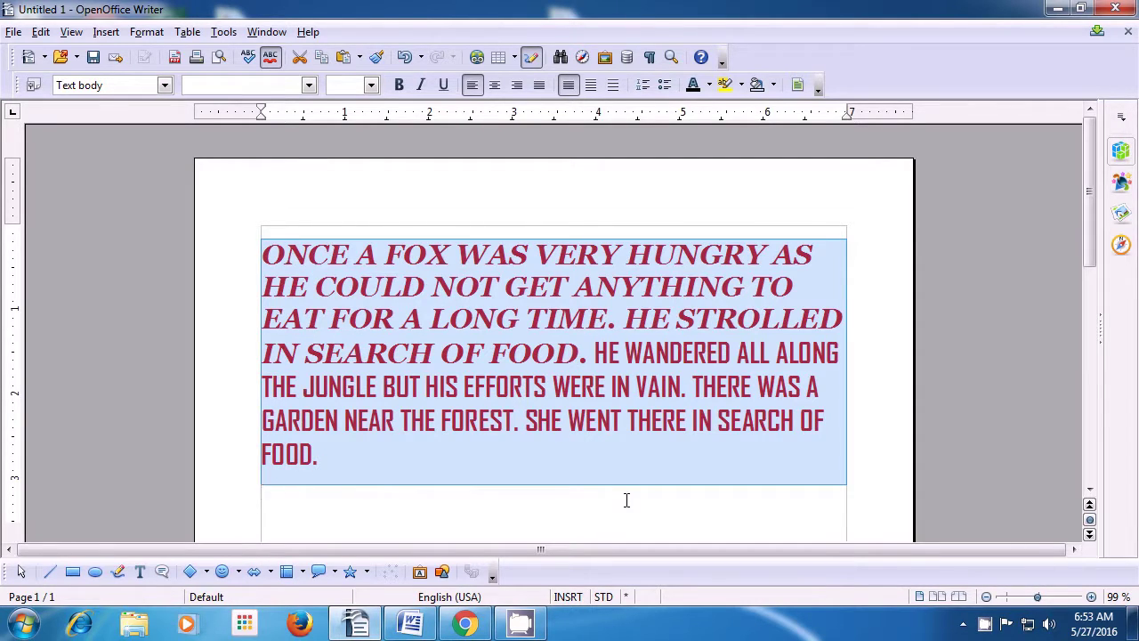
pyautogui.click(627, 500)
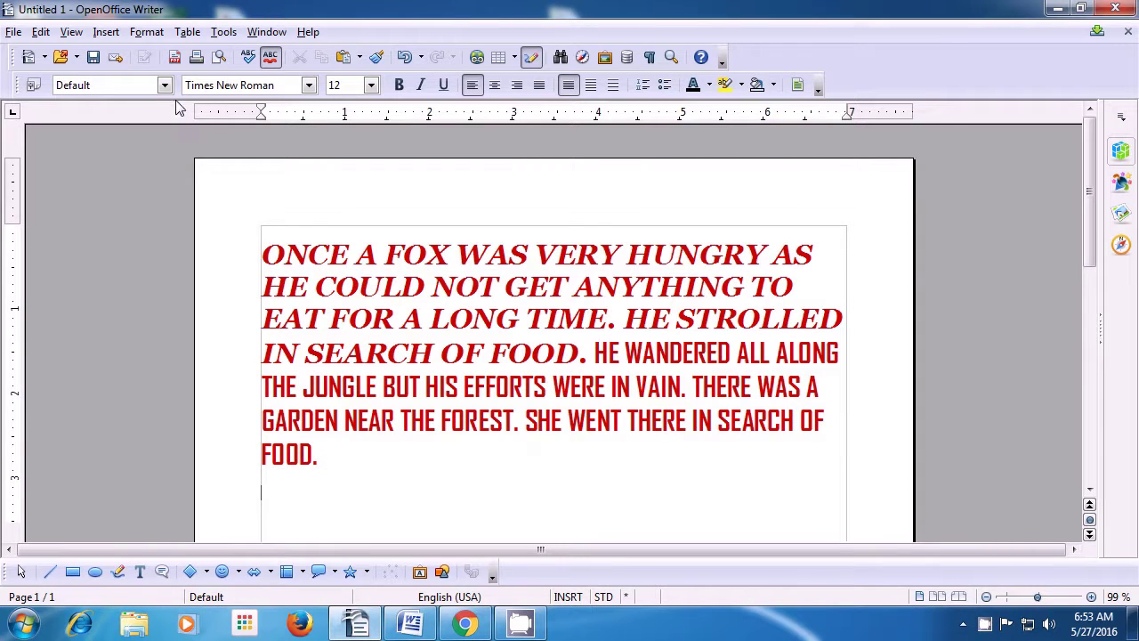
# Turn off the Blinking font effect on the empty line below the fox paragraph.
pyautogui.click(147, 32)
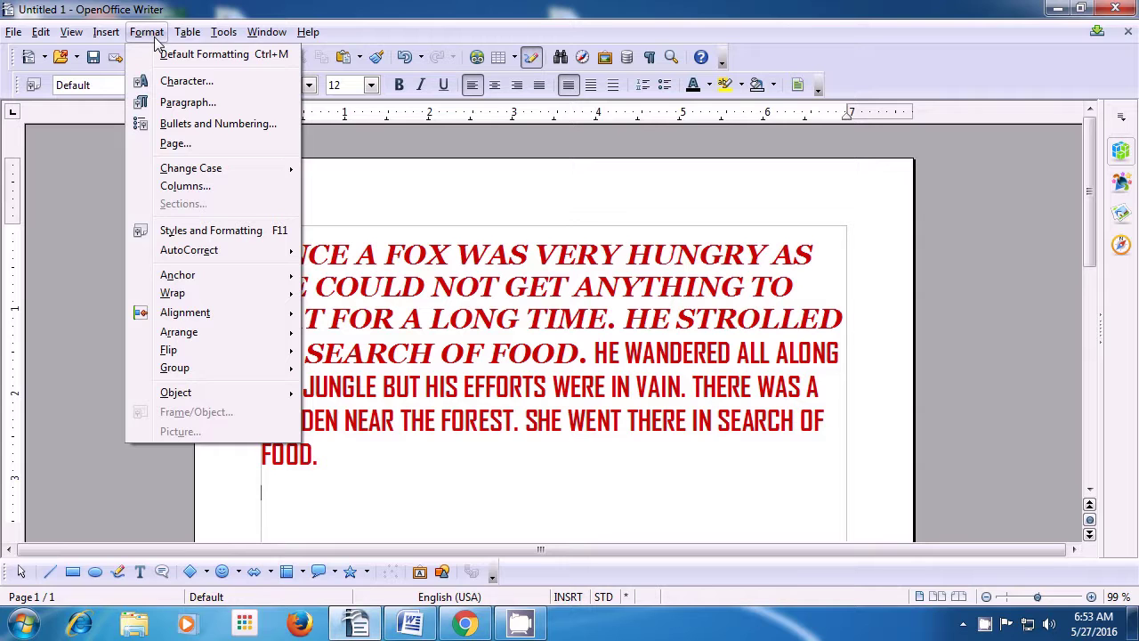
pyautogui.click(186, 81)
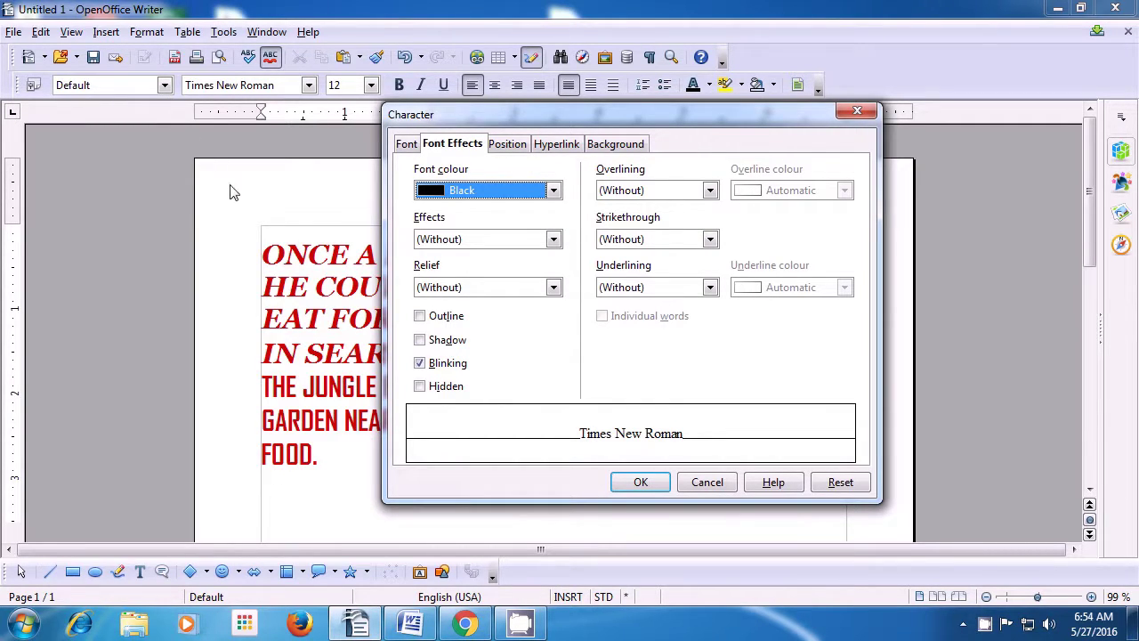
pyautogui.click(420, 370)
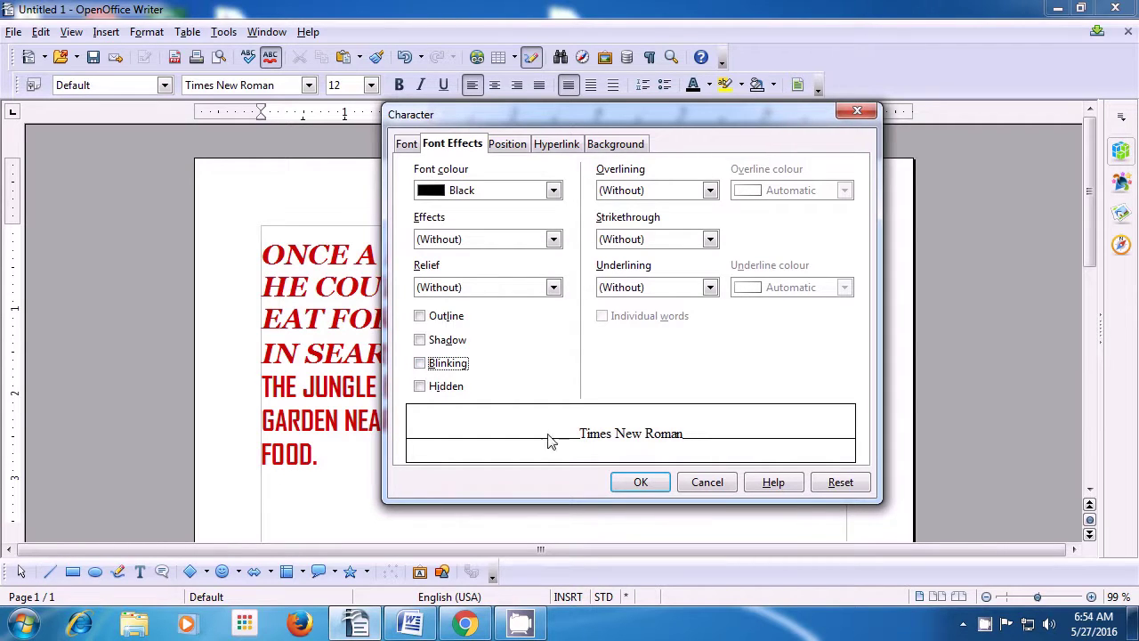
pyautogui.click(627, 481)
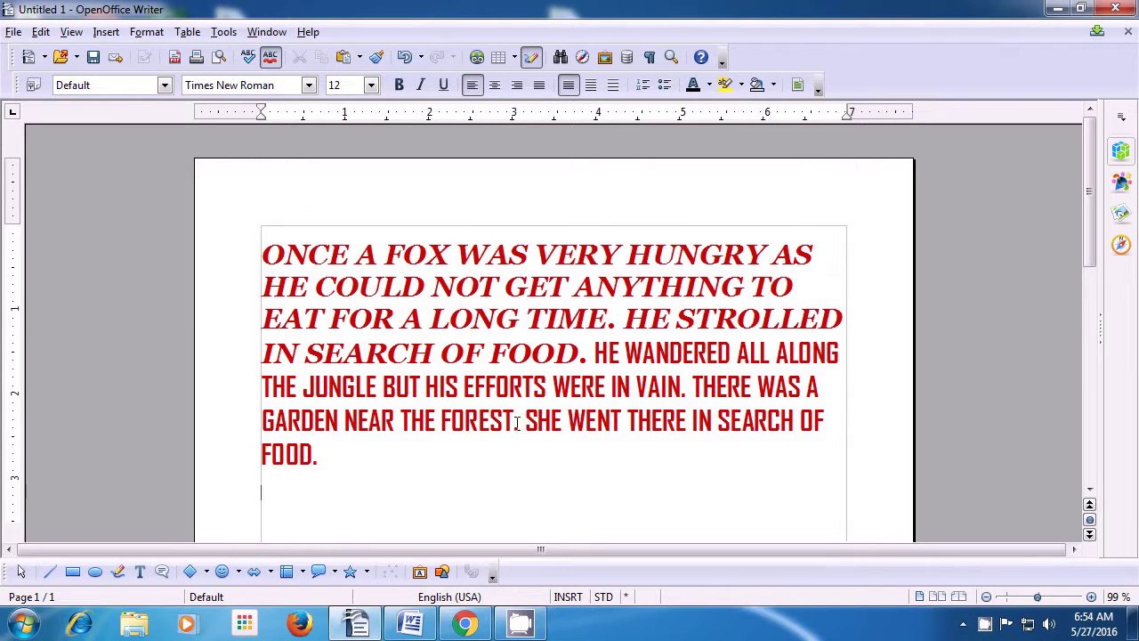
# Remove the Blinking font effect from the whole fox paragraph.
pyautogui.moveTo(267, 254); pyautogui.dragTo(469, 436)
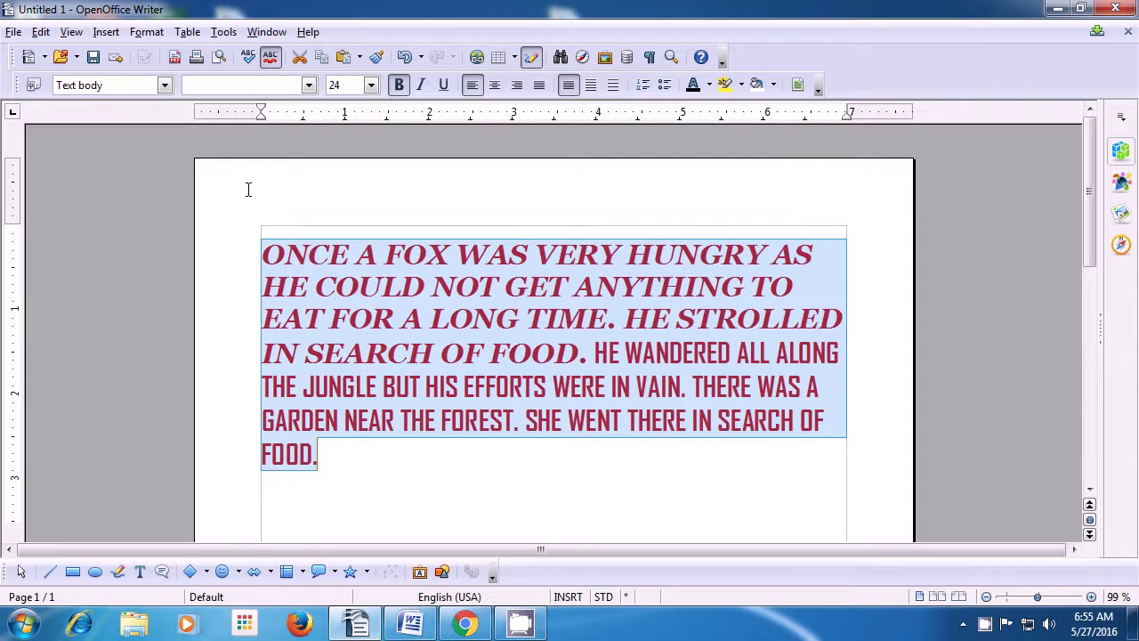
pyautogui.click(159, 36)
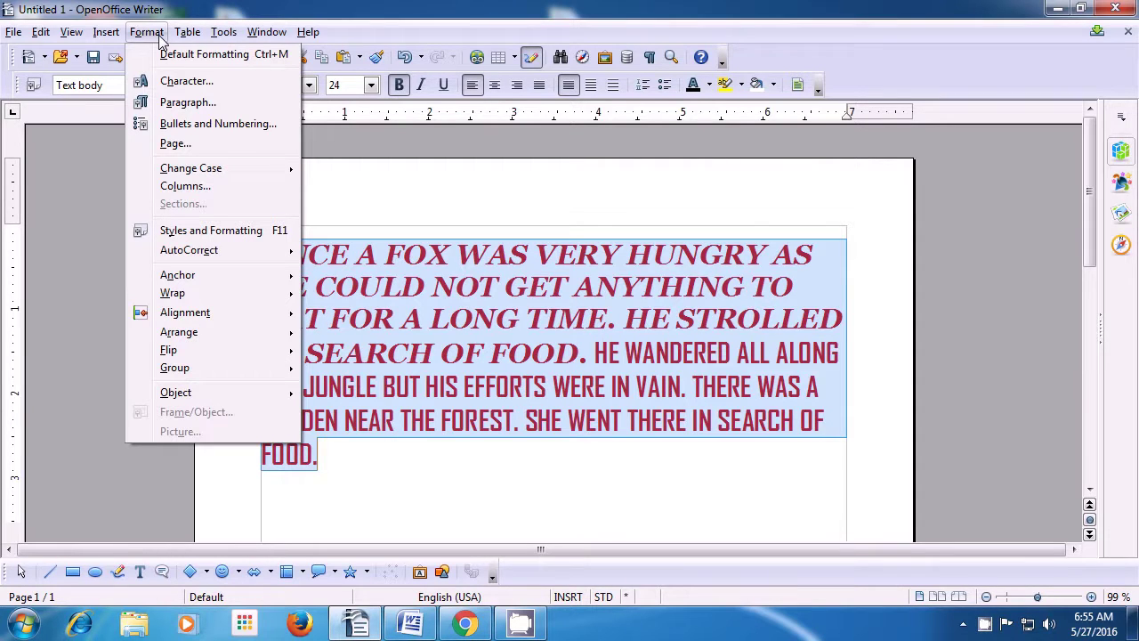
pyautogui.click(164, 82)
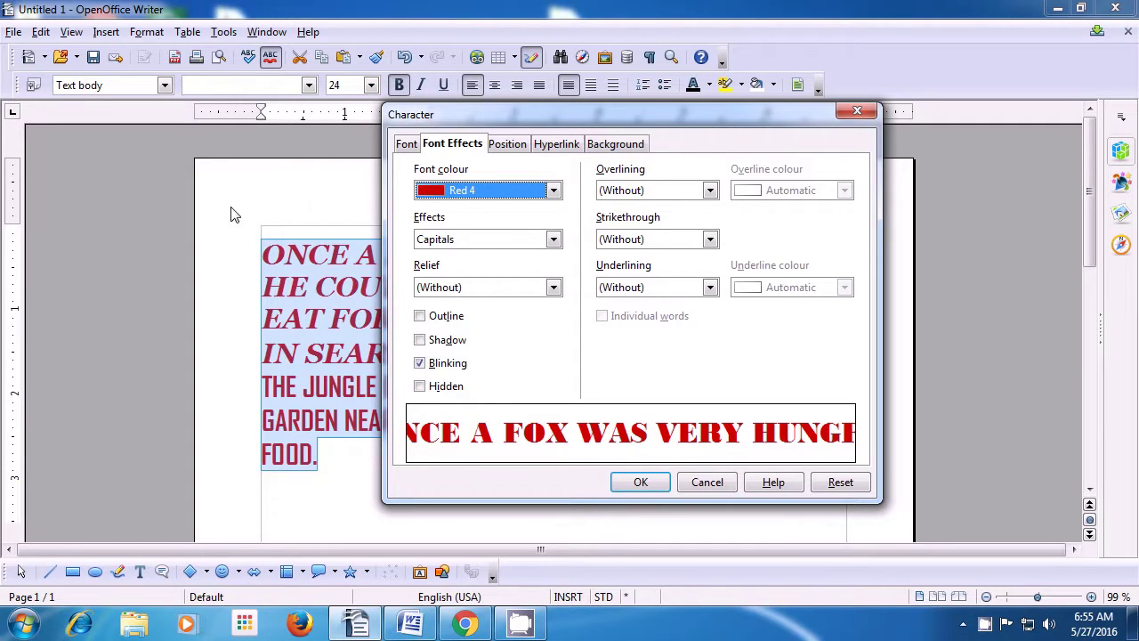
pyautogui.click(419, 364)
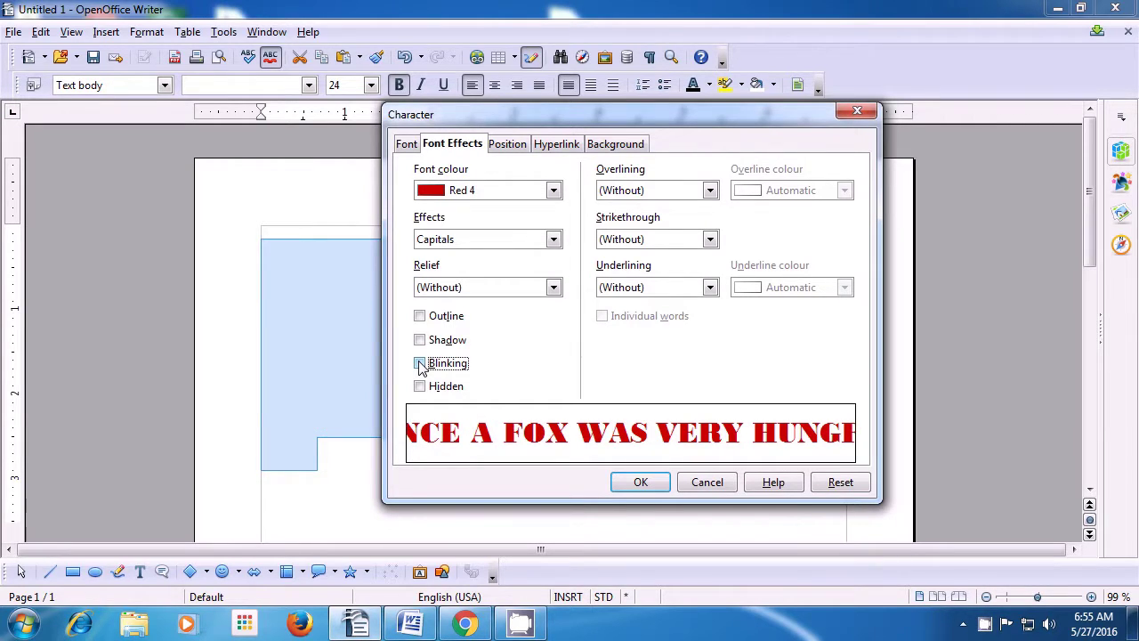
pyautogui.click(637, 485)
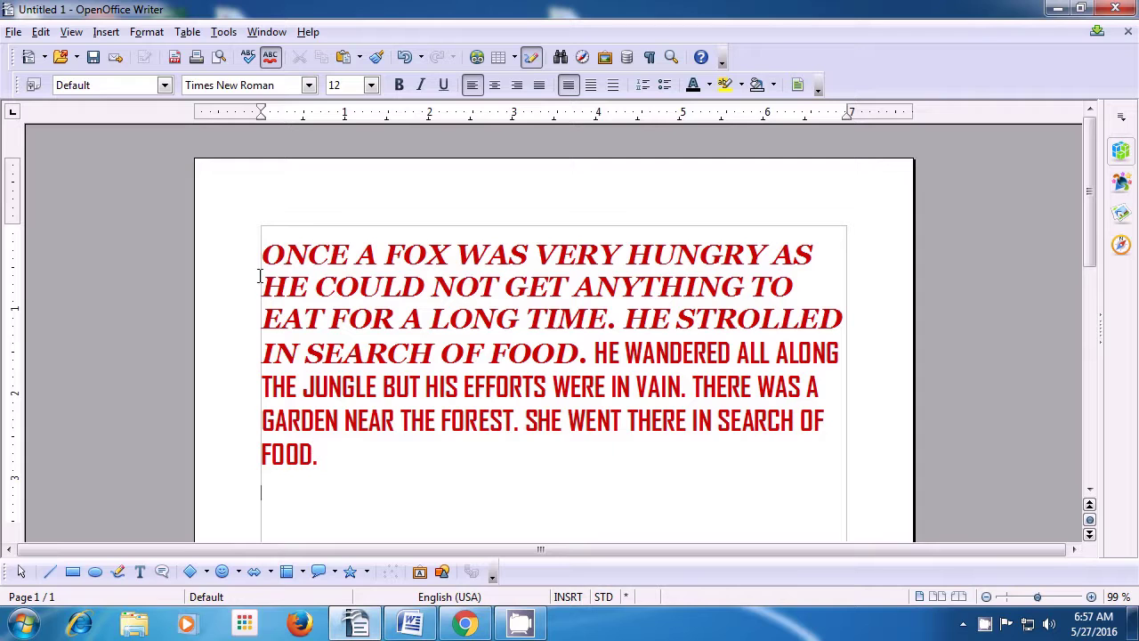
# Apply the Hidden font effect to the whole fox paragraph.
pyautogui.moveTo(261, 255); pyautogui.dragTo(339, 464)
pyautogui.hotkey('ctrl', 'c')
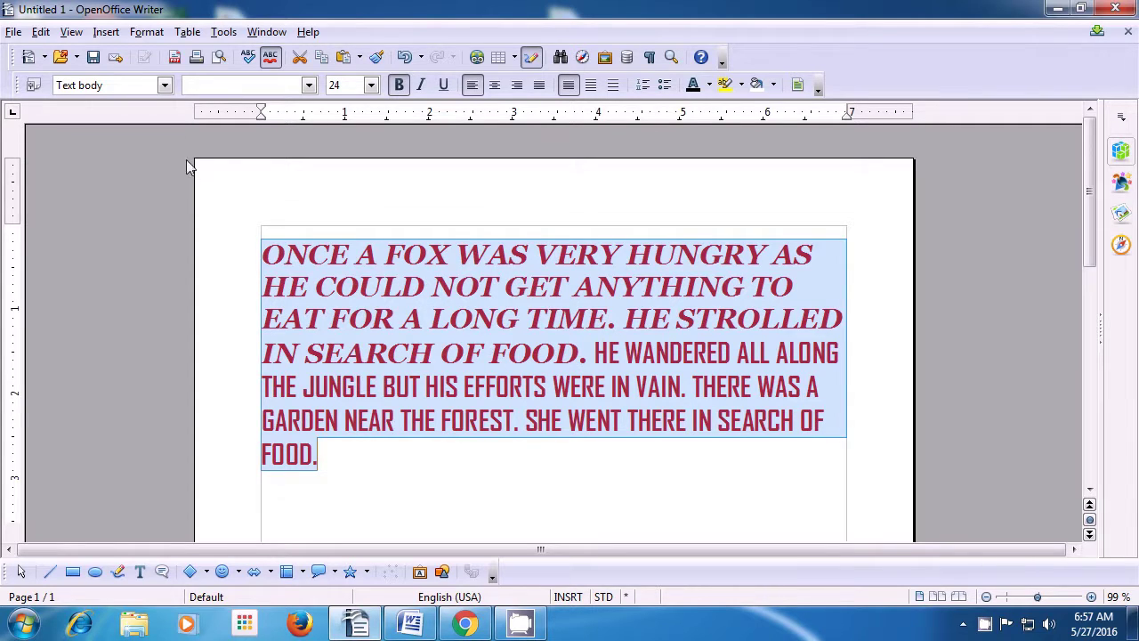
pyautogui.click(148, 32)
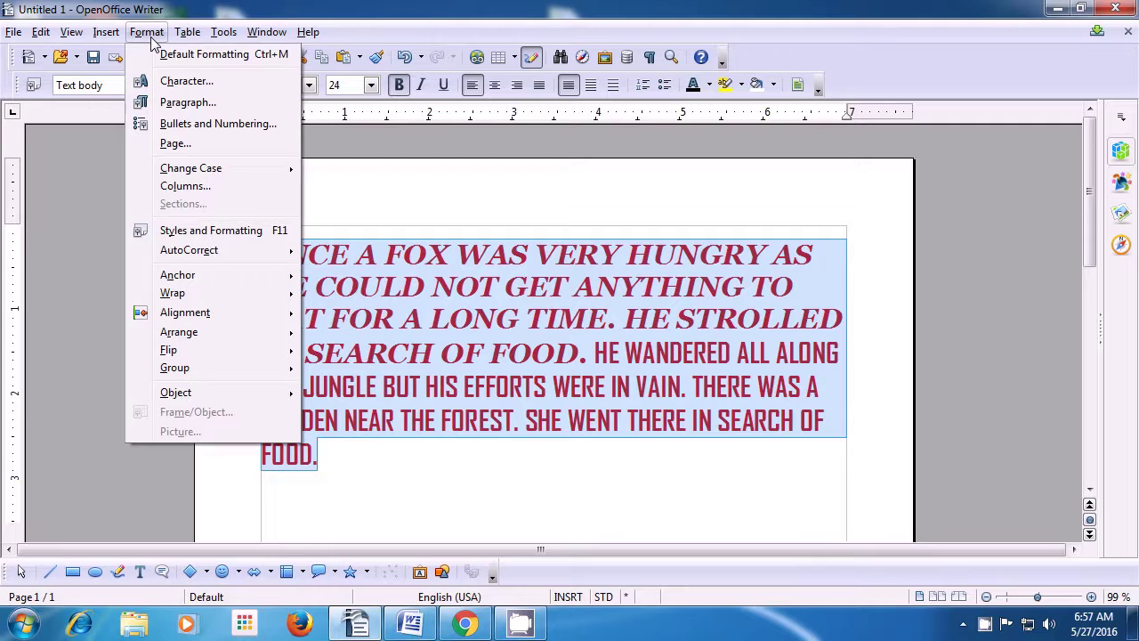
pyautogui.click(162, 81)
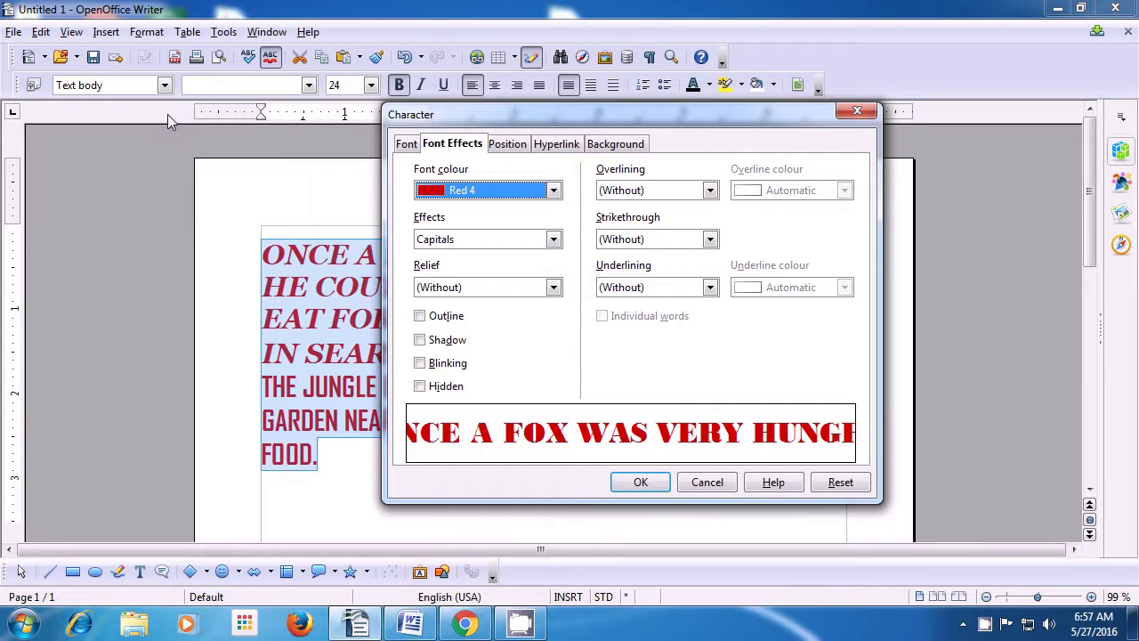
pyautogui.click(420, 387)
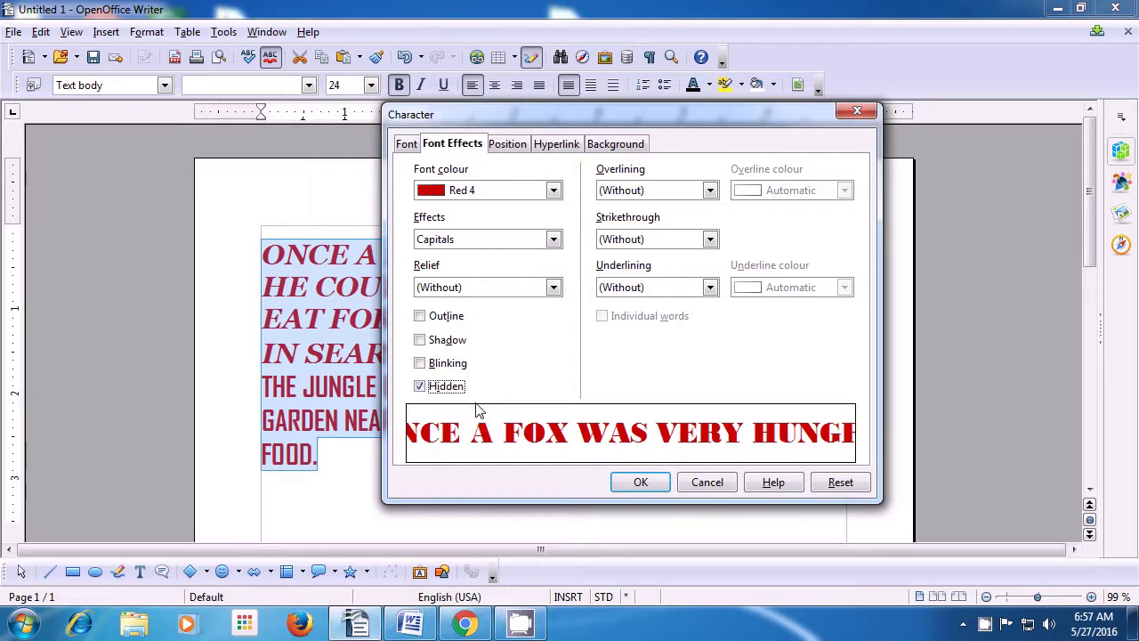
pyautogui.click(639, 483)
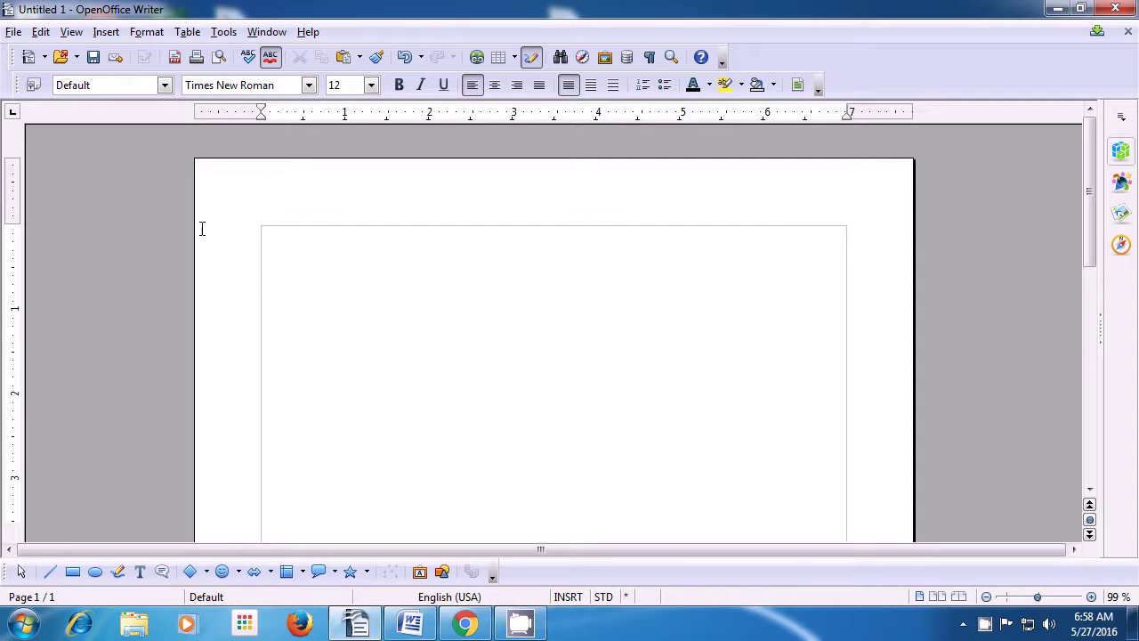
pyautogui.click(148, 36)
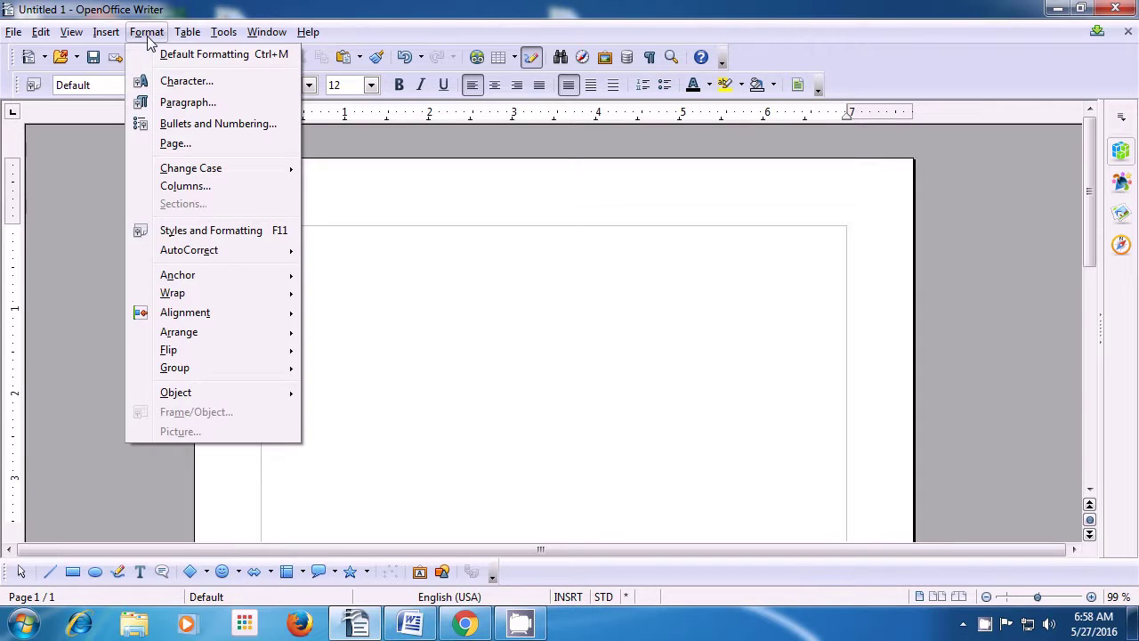
pyautogui.click(162, 83)
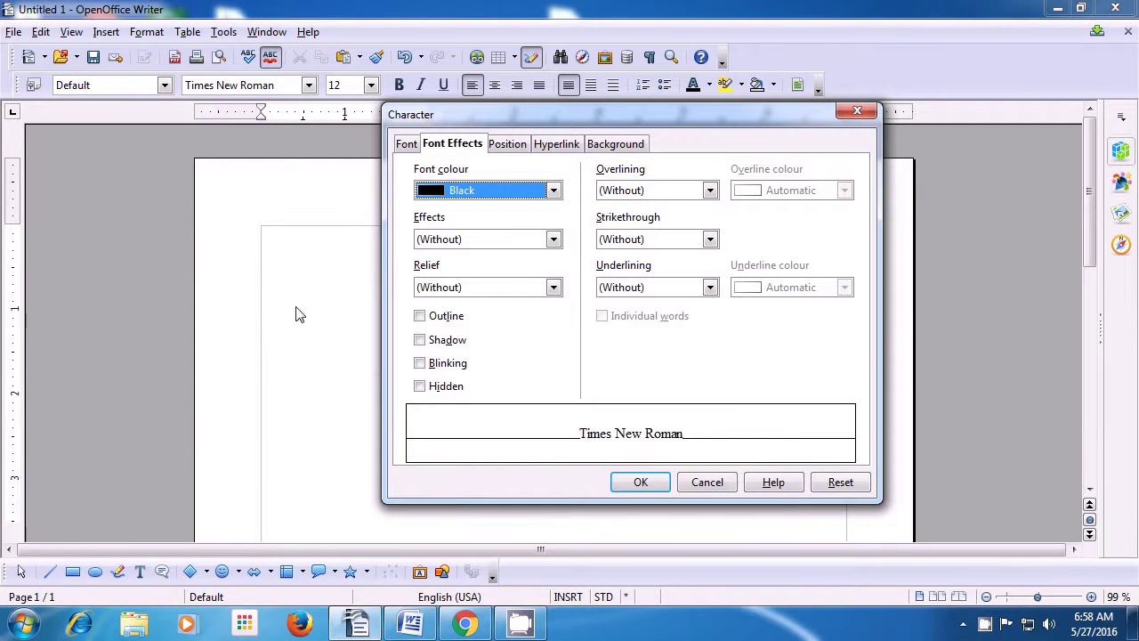
pyautogui.click(707, 481)
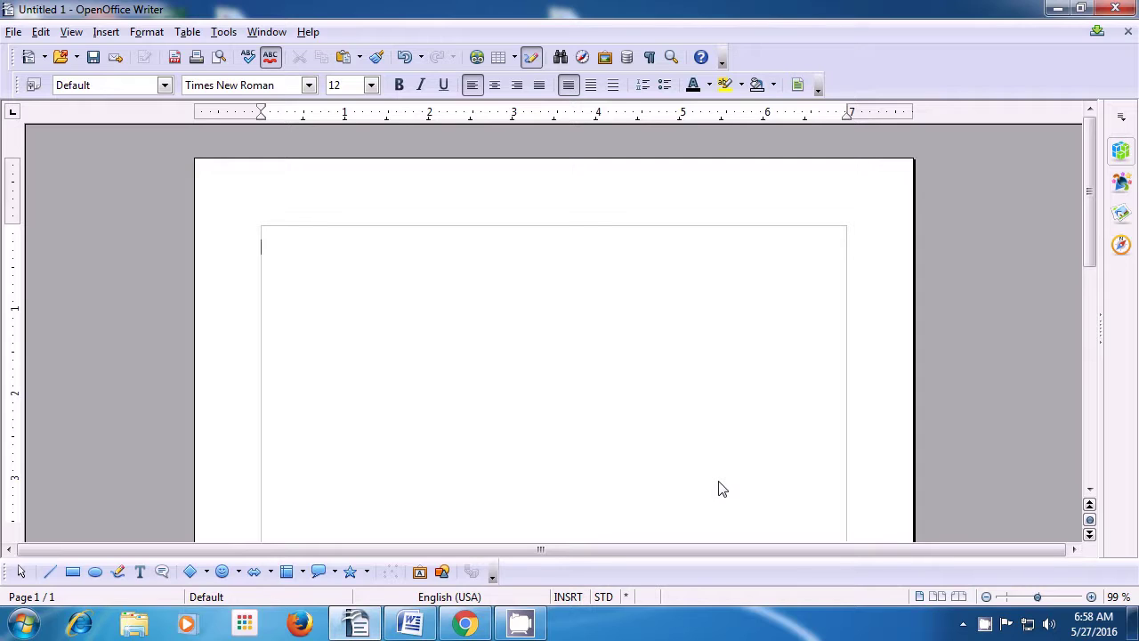
# Undo the Hidden font effect on the fox paragraph and deselect the text.
pyautogui.hotkey('ctrl', 'v')
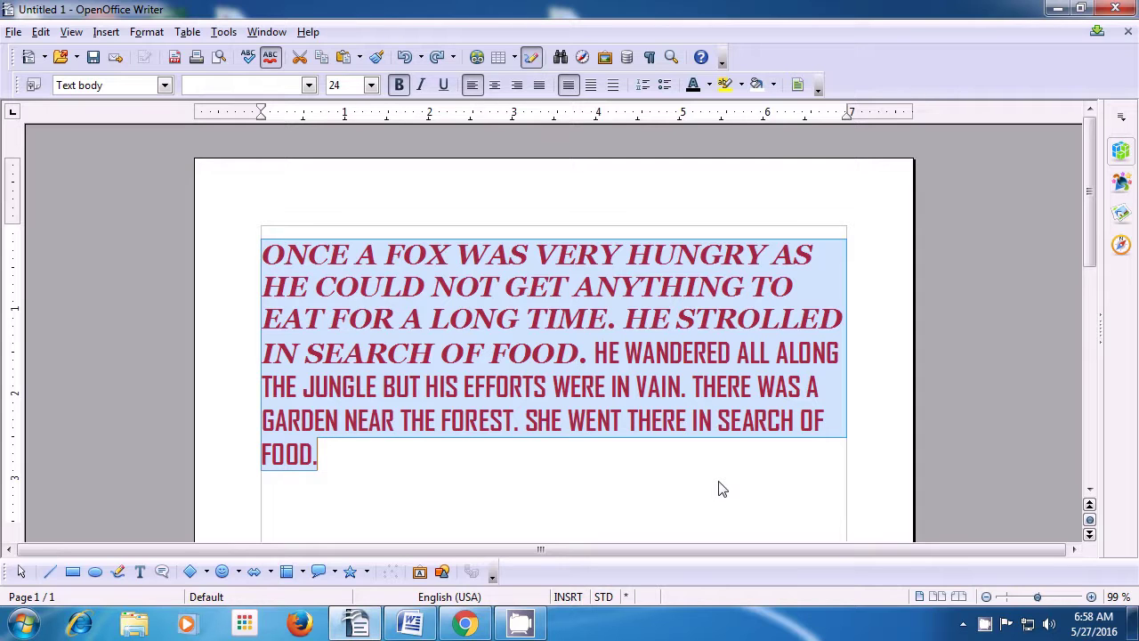
pyautogui.click(721, 489)
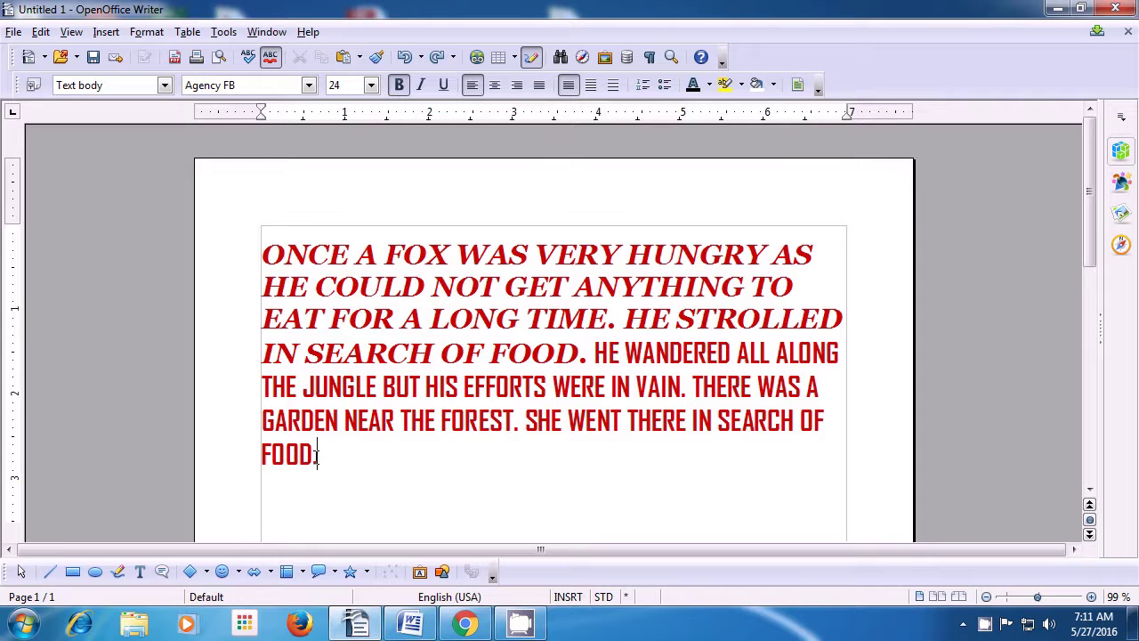
# Select all the text in the document and choose Single overlining in its character font effects.
pyautogui.hotkey('ctrl', 'a')
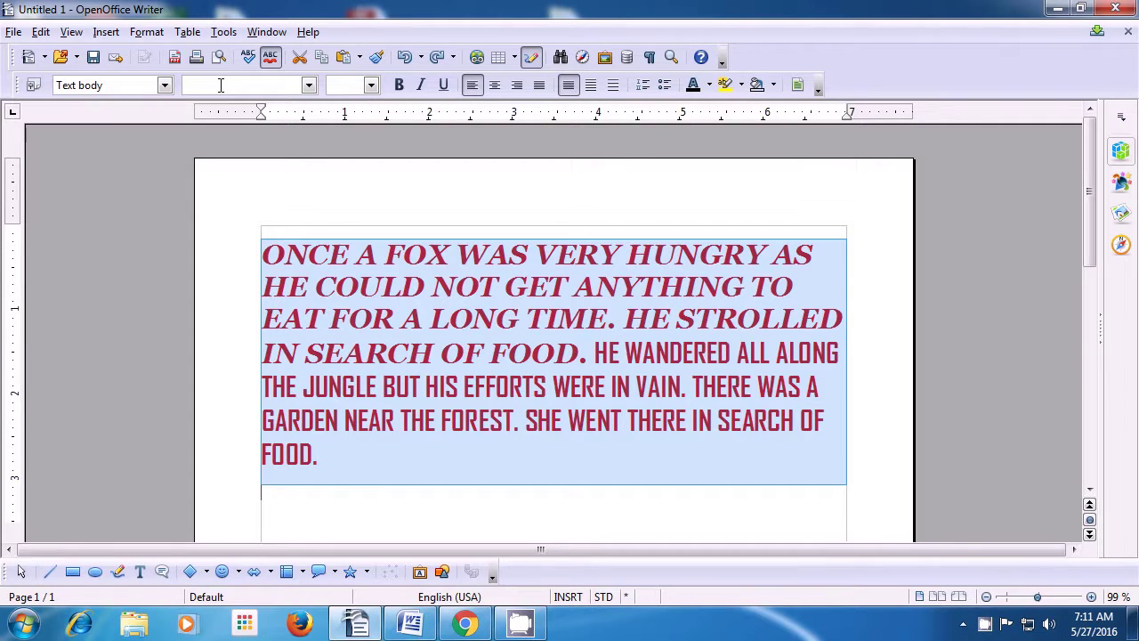
pyautogui.click(147, 34)
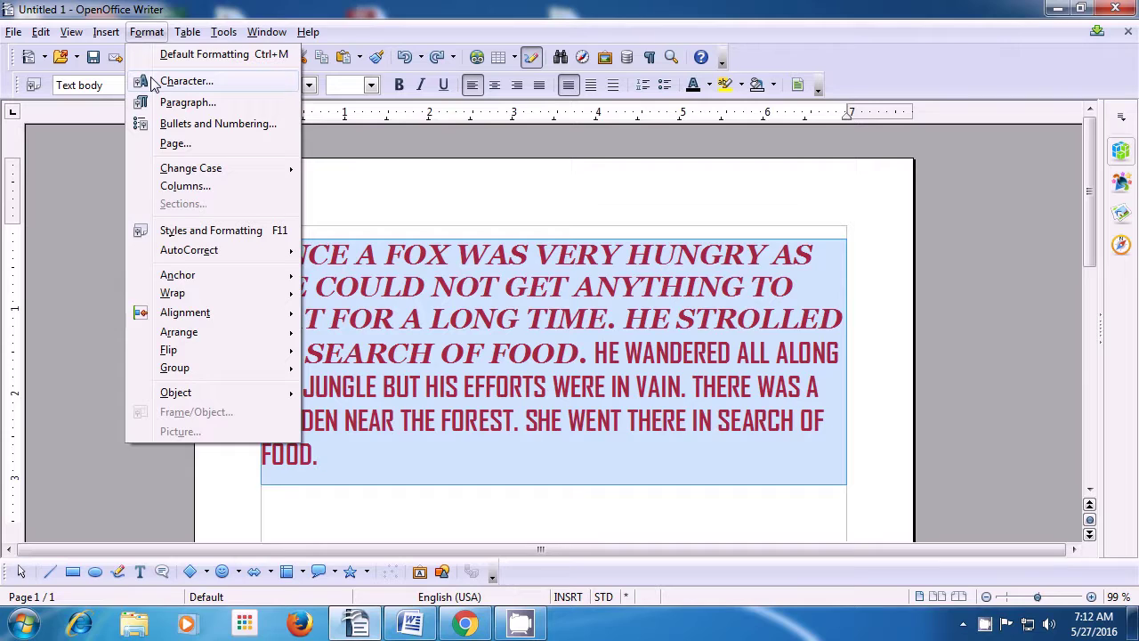
pyautogui.click(183, 81)
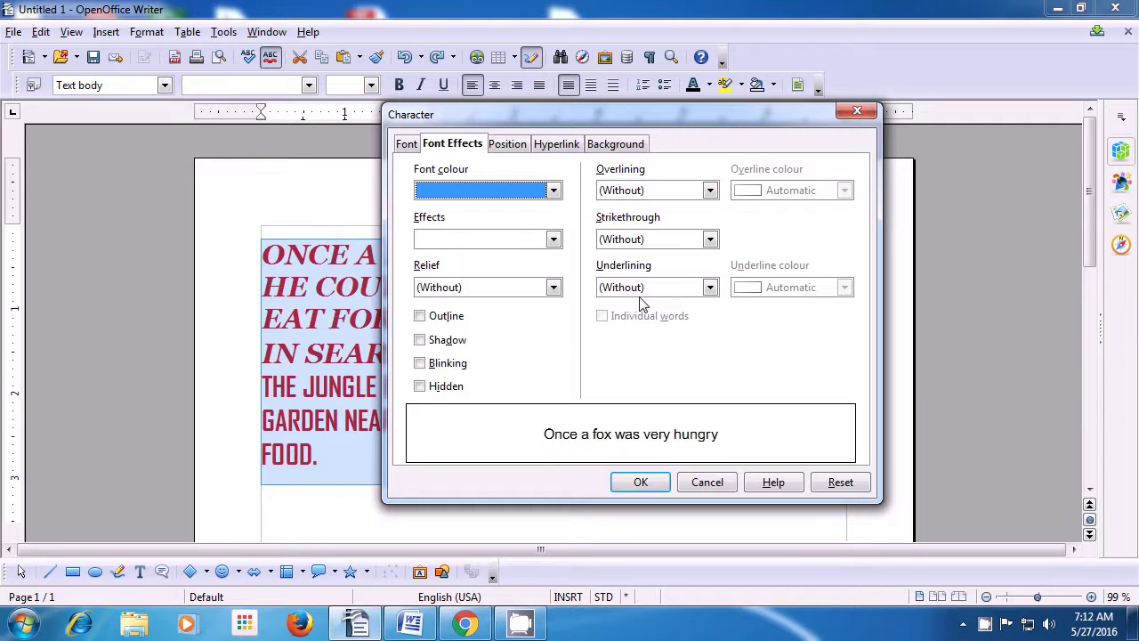
pyautogui.click(710, 190)
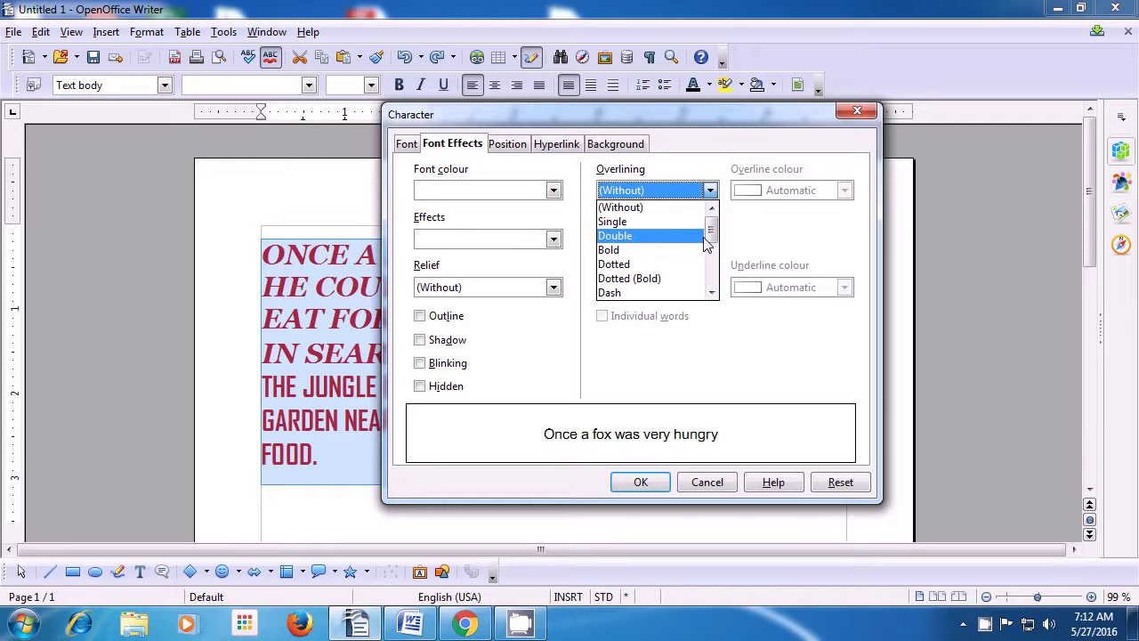
pyautogui.moveTo(709, 240)
pyautogui.mouseDown()
pyautogui.moveTo(711, 256)
pyautogui.moveTo(711, 242)
pyautogui.mouseUp()
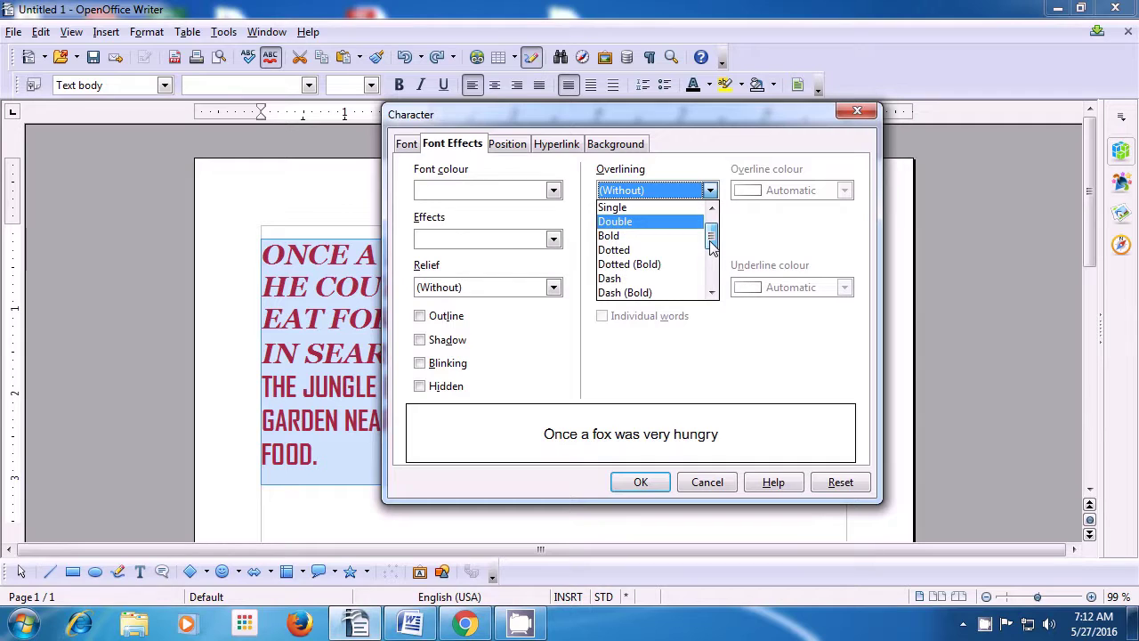
pyautogui.click(644, 223)
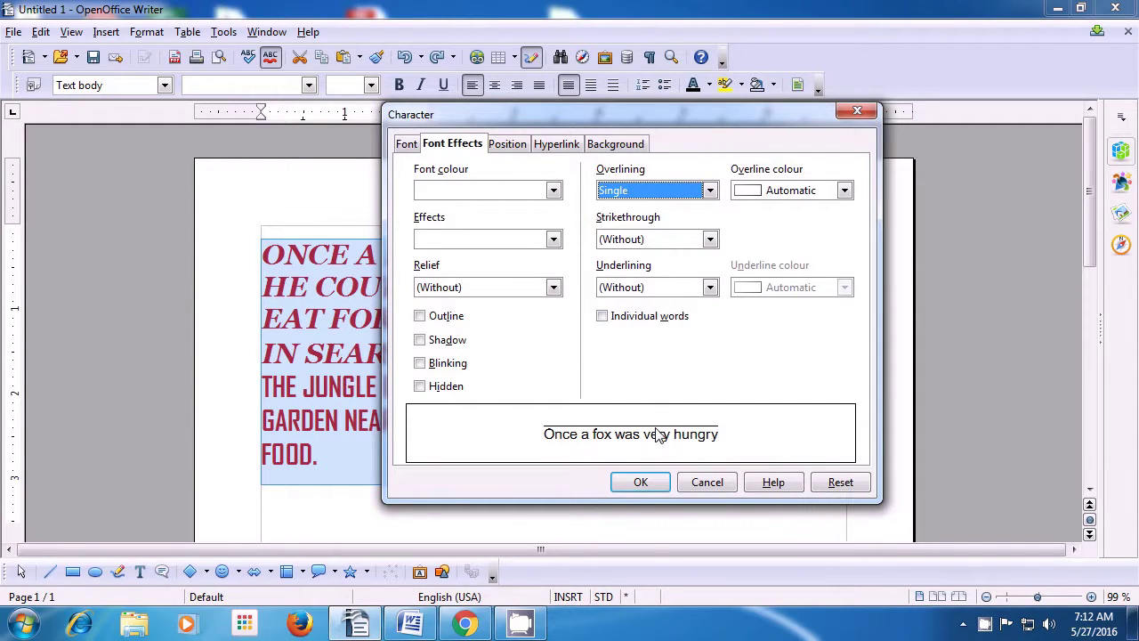
# Try the Double and Dotted overlining styles on the selected text.
pyautogui.click(709, 191)
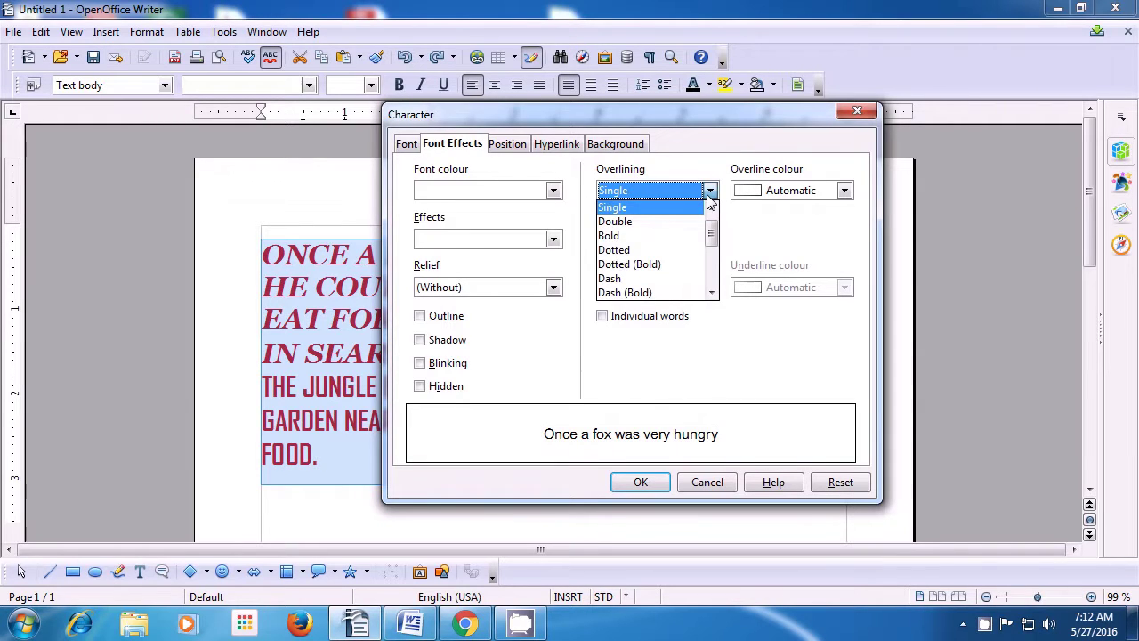
pyautogui.click(691, 222)
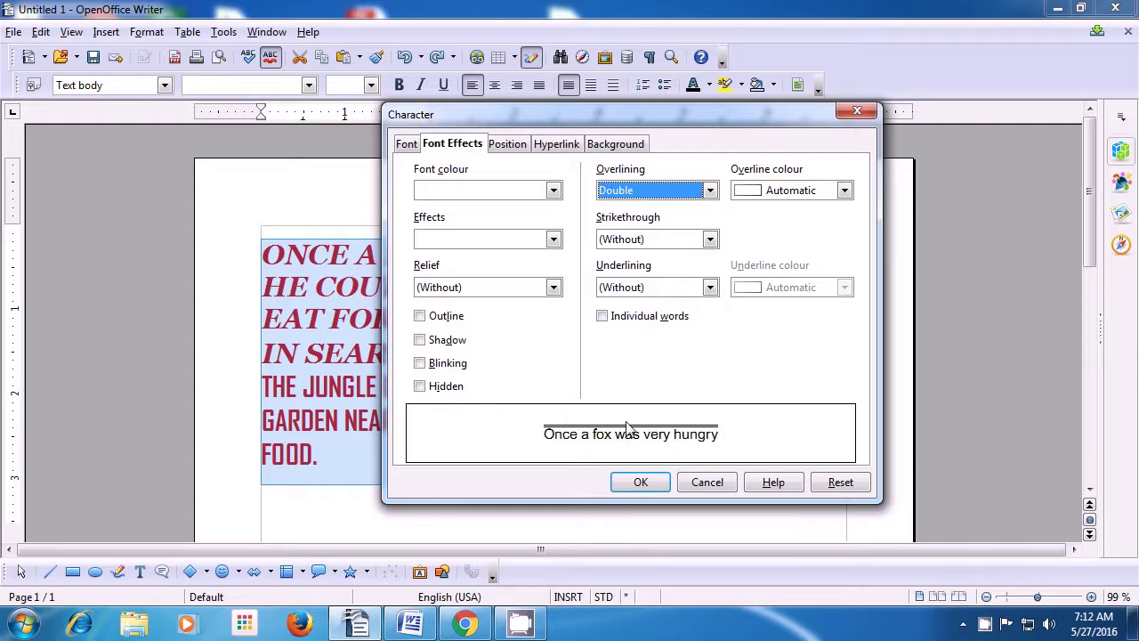
pyautogui.click(709, 190)
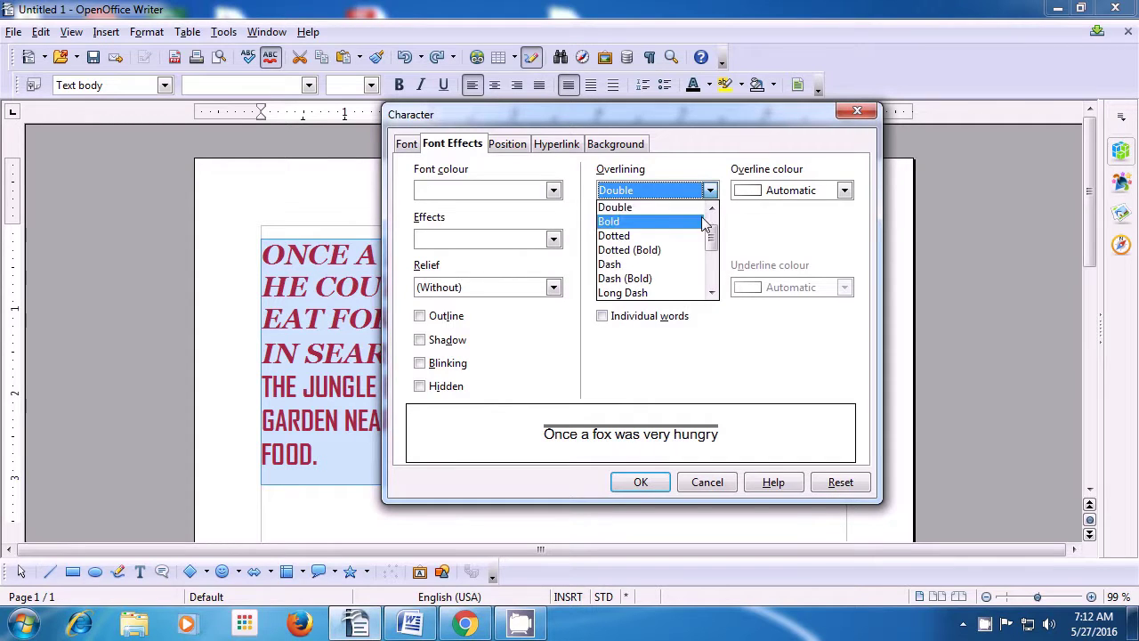
pyautogui.click(702, 233)
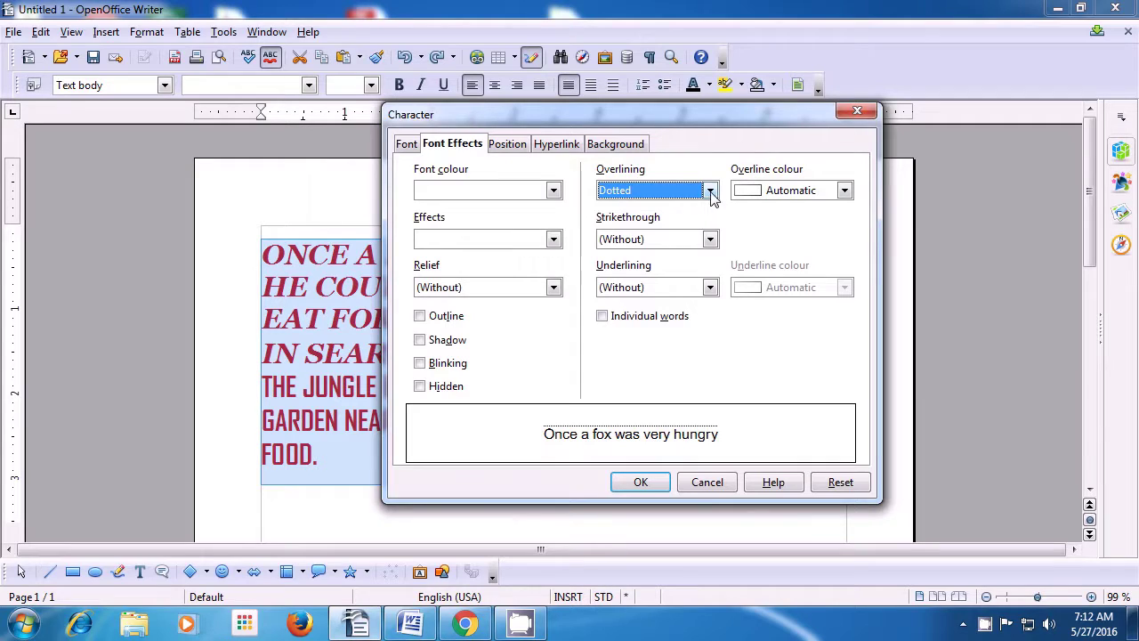
# Apply Dash (Bold) overlining to the selected fox text.
pyautogui.click(710, 192)
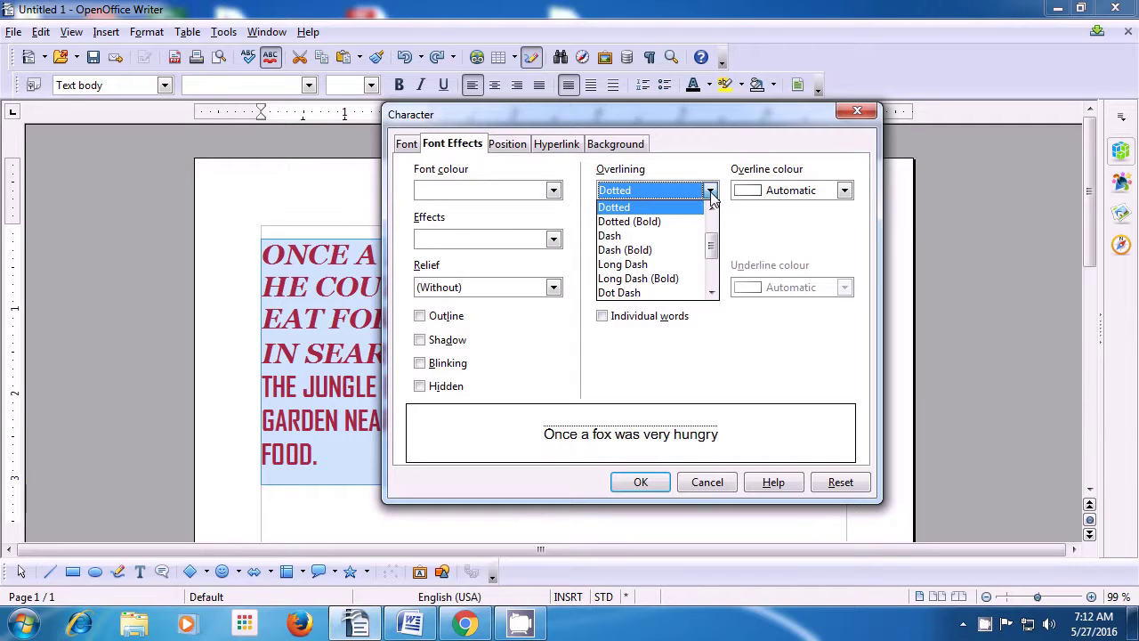
pyautogui.click(693, 253)
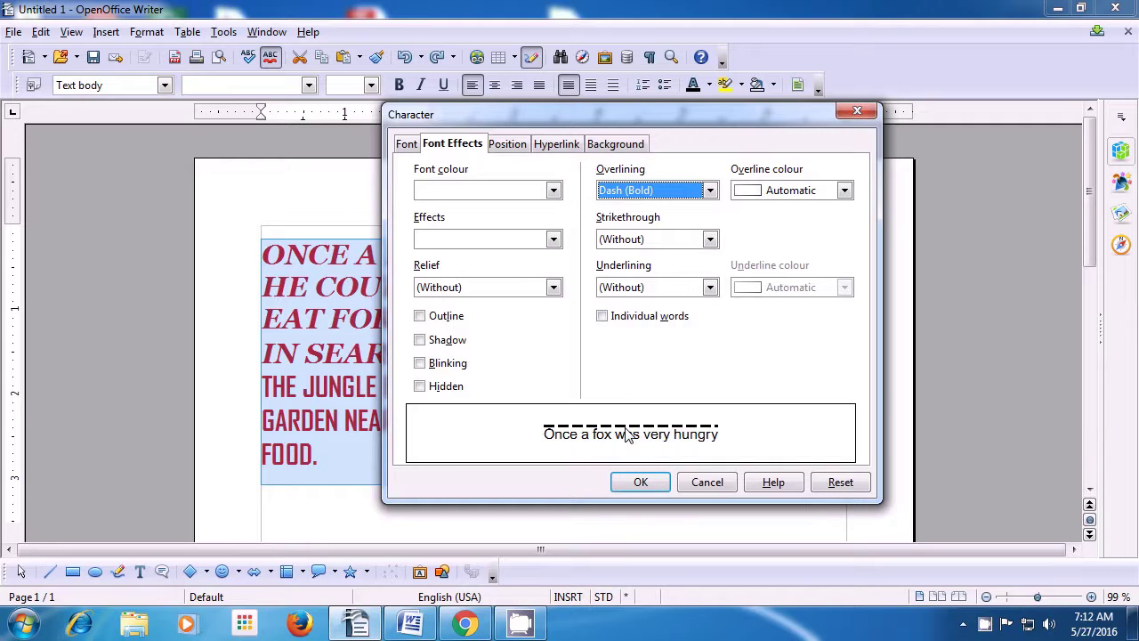
pyautogui.click(637, 482)
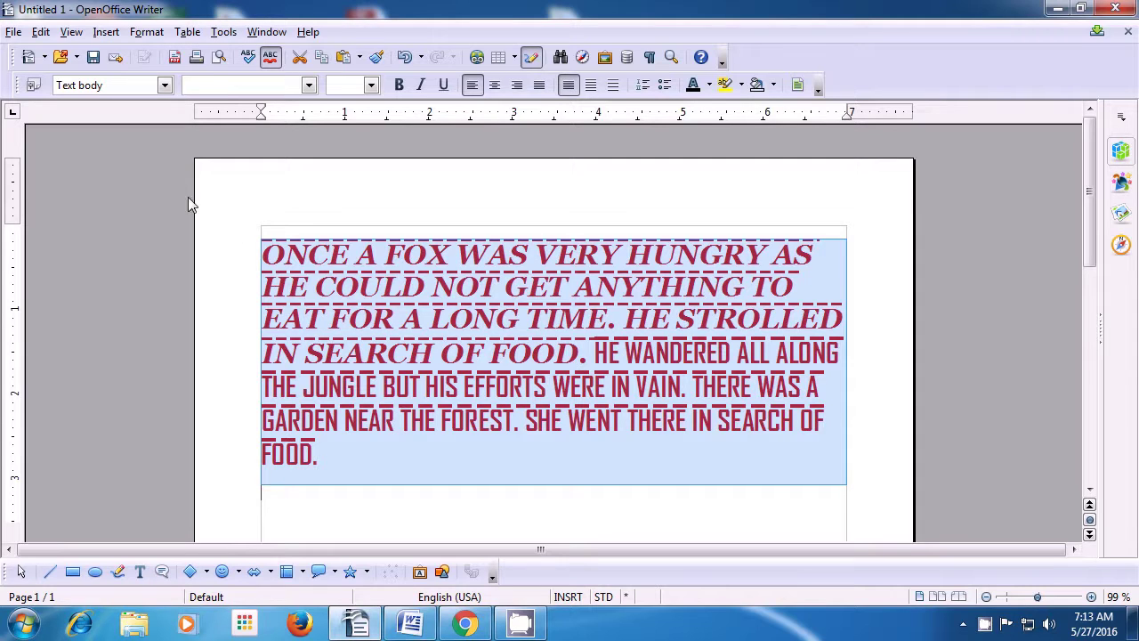
# Set the overline colour of the whole fox paragraph to Blue 3 and deselect the text.
pyautogui.click(147, 33)
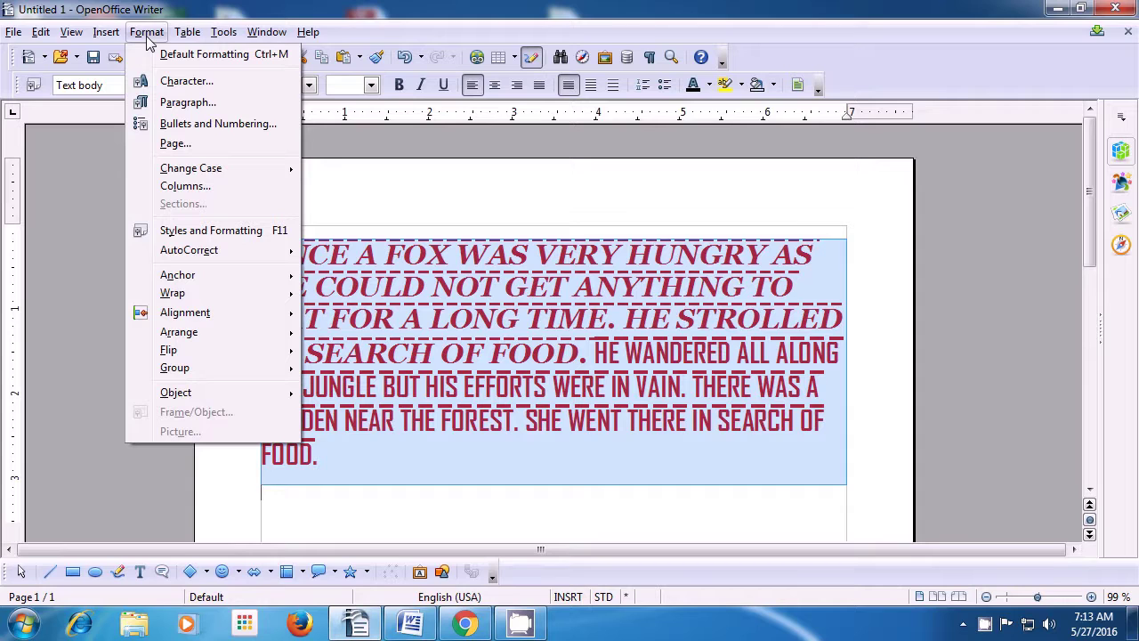
pyautogui.click(156, 82)
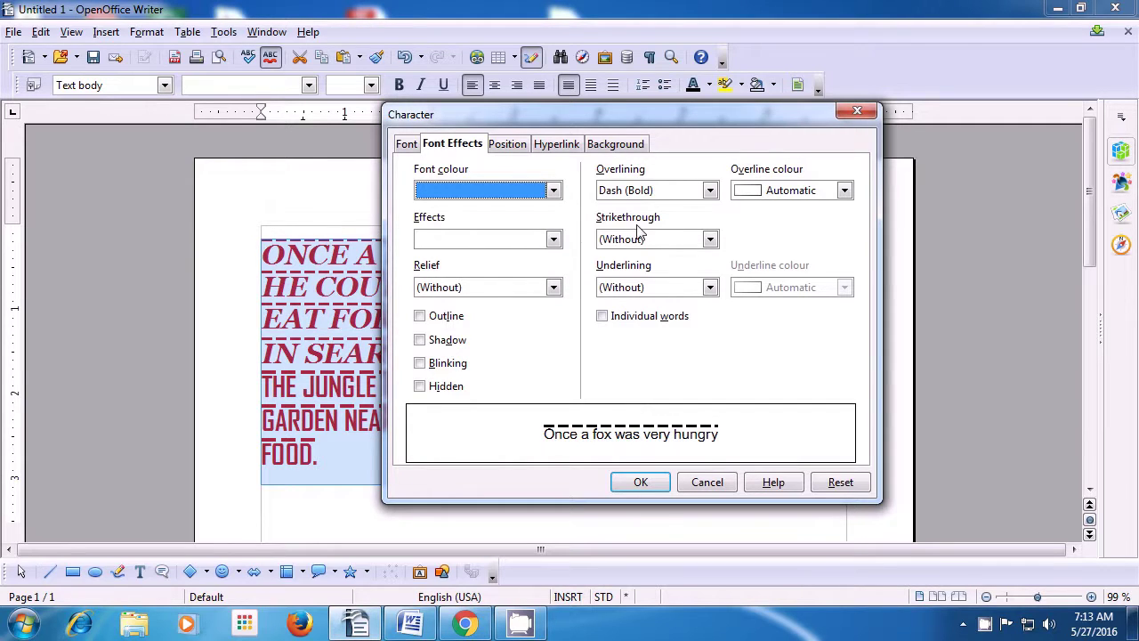
pyautogui.click(844, 191)
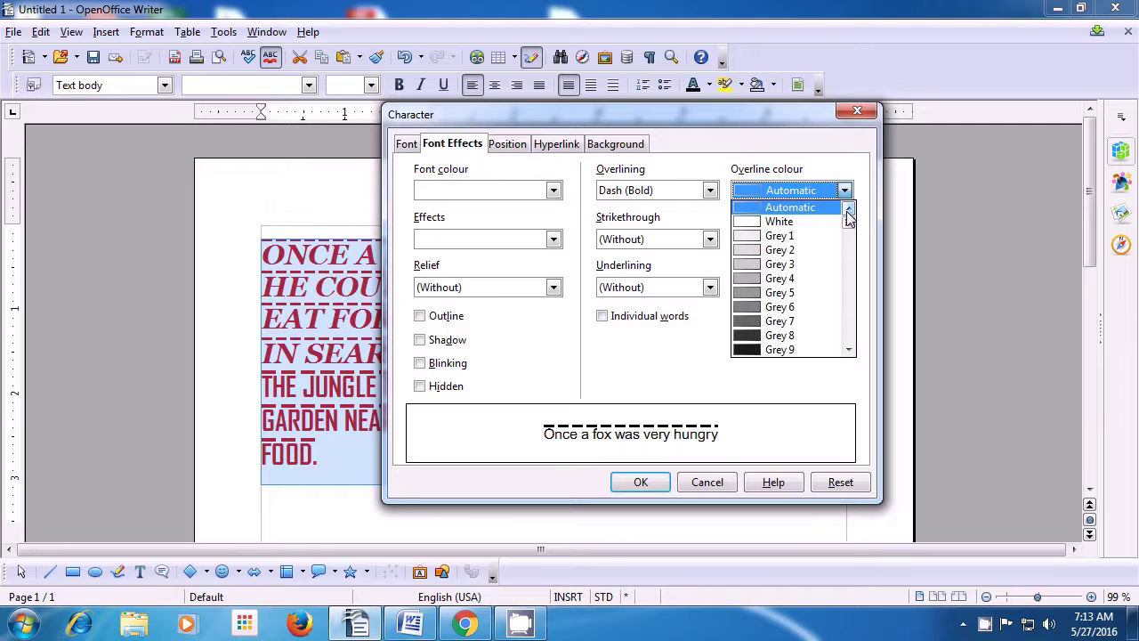
pyautogui.moveTo(847, 221); pyautogui.dragTo(850, 260)
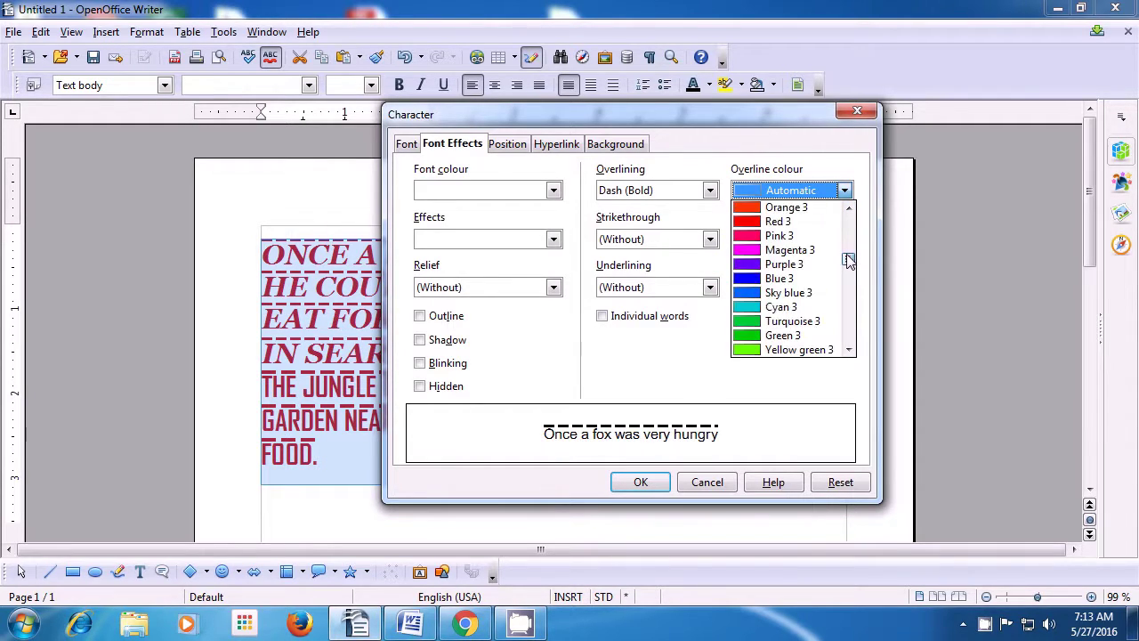
pyautogui.click(806, 278)
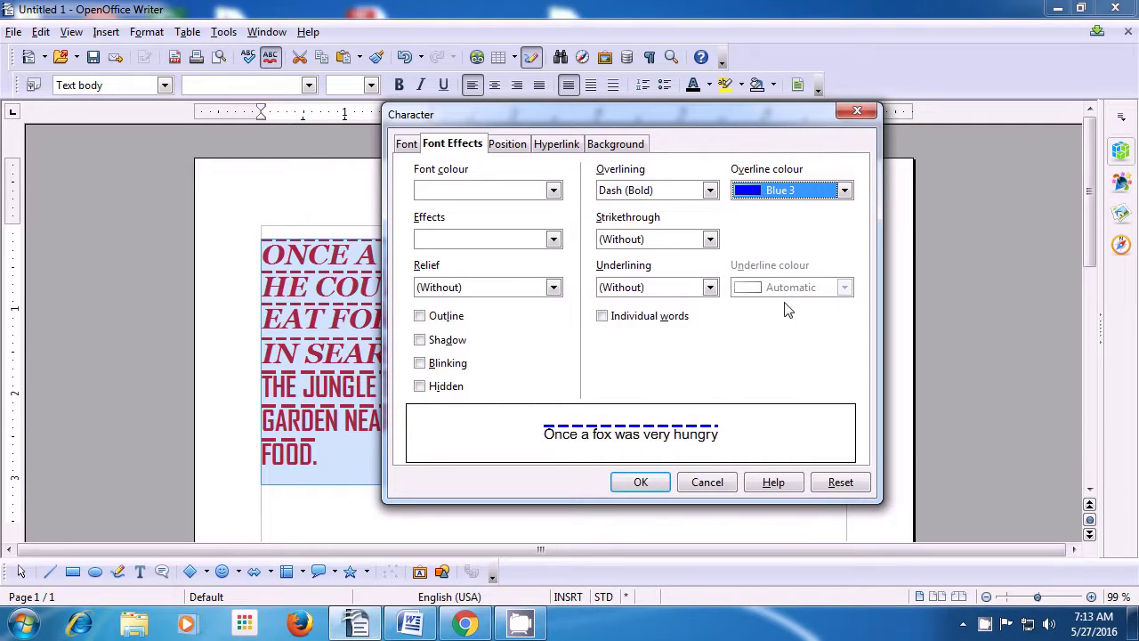
pyautogui.click(641, 483)
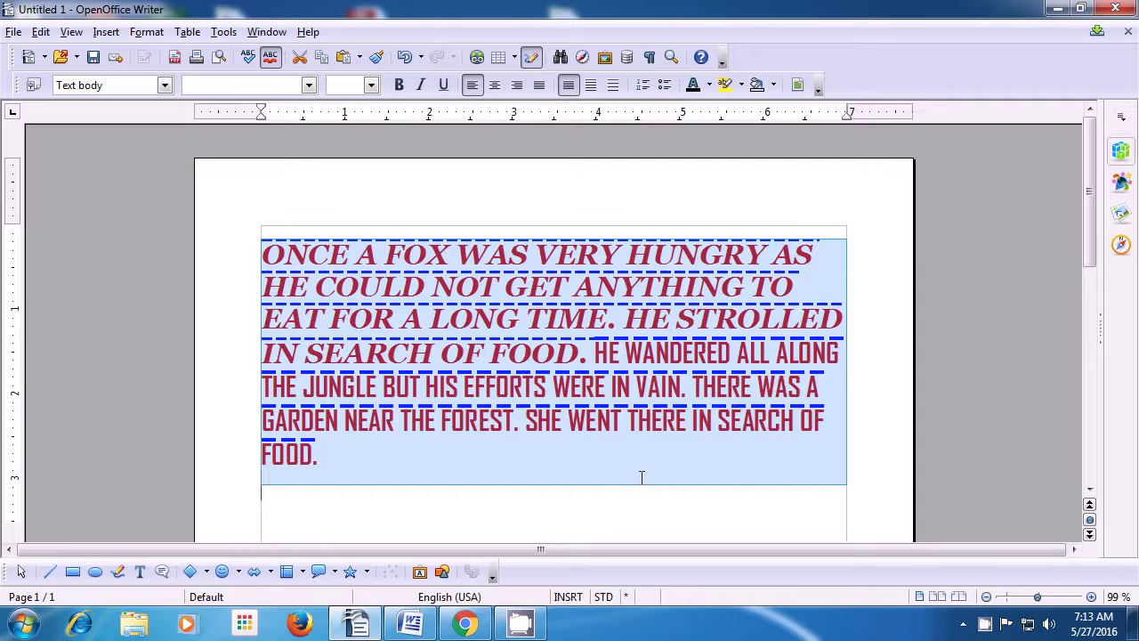
pyautogui.click(640, 478)
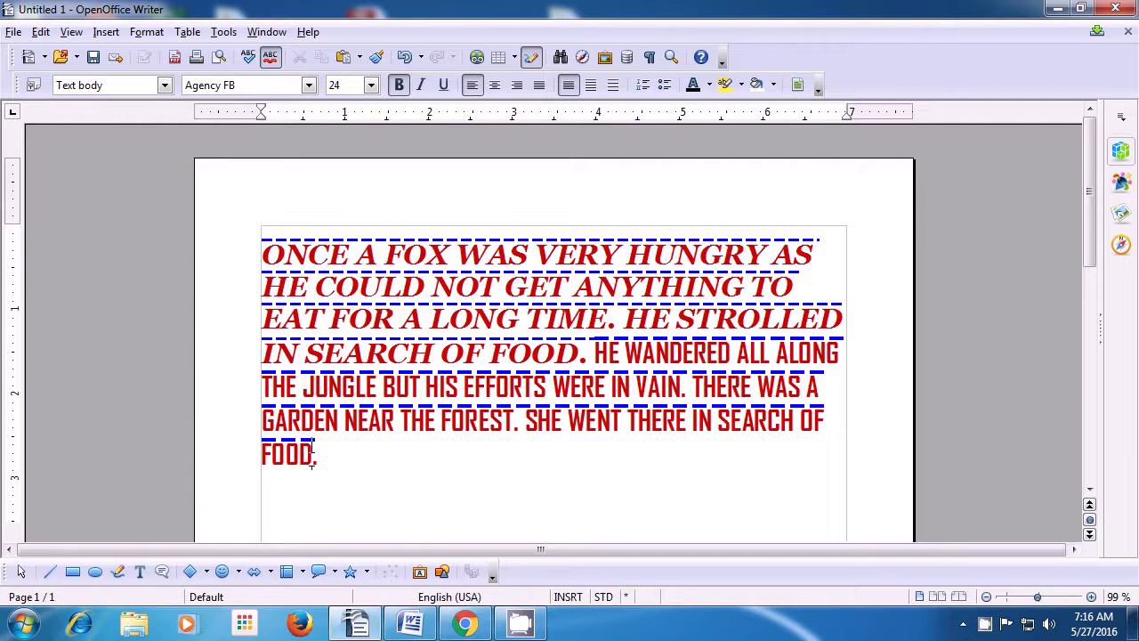
# Select all the text in the document and try the Single and Double strikethrough styles in its character font effects.
pyautogui.hotkey('ctrl', 'a')
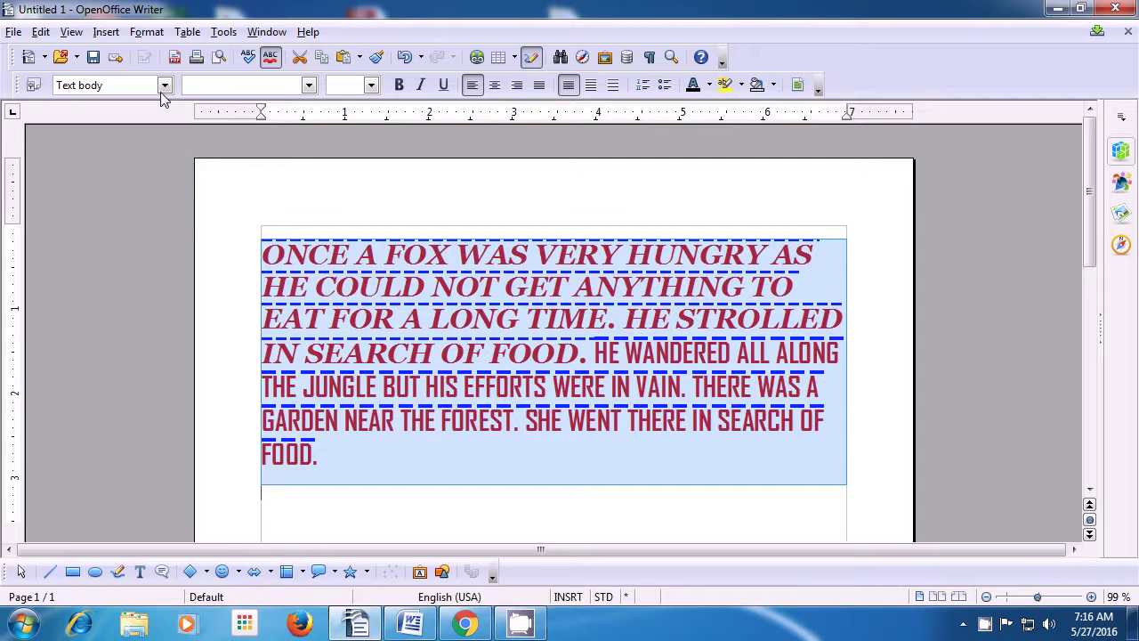
pyautogui.click(148, 33)
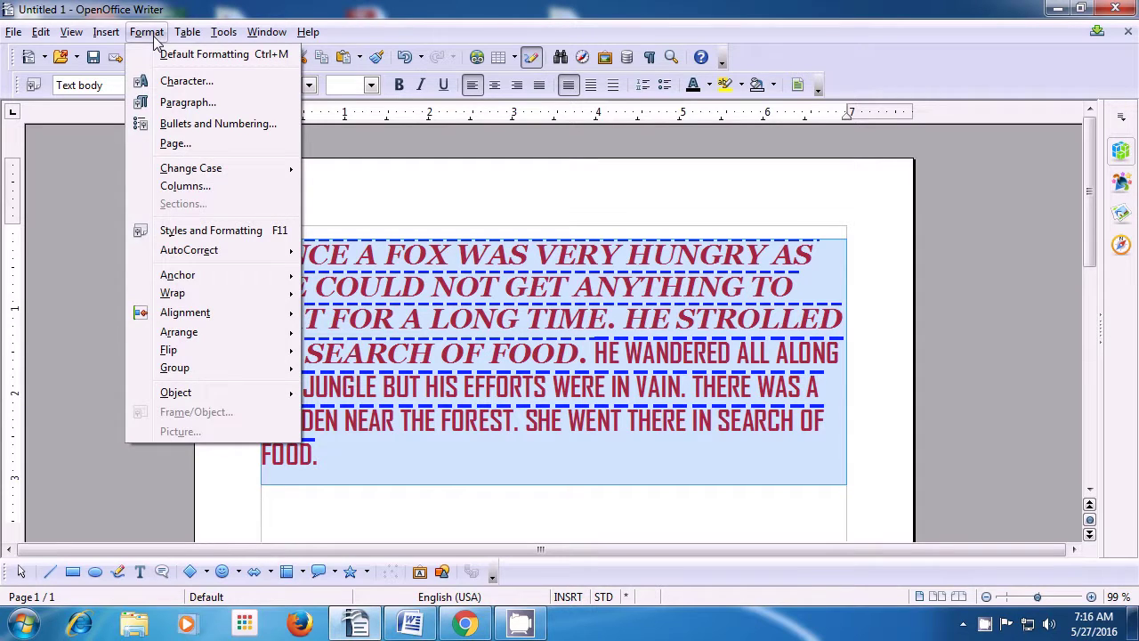
pyautogui.click(164, 82)
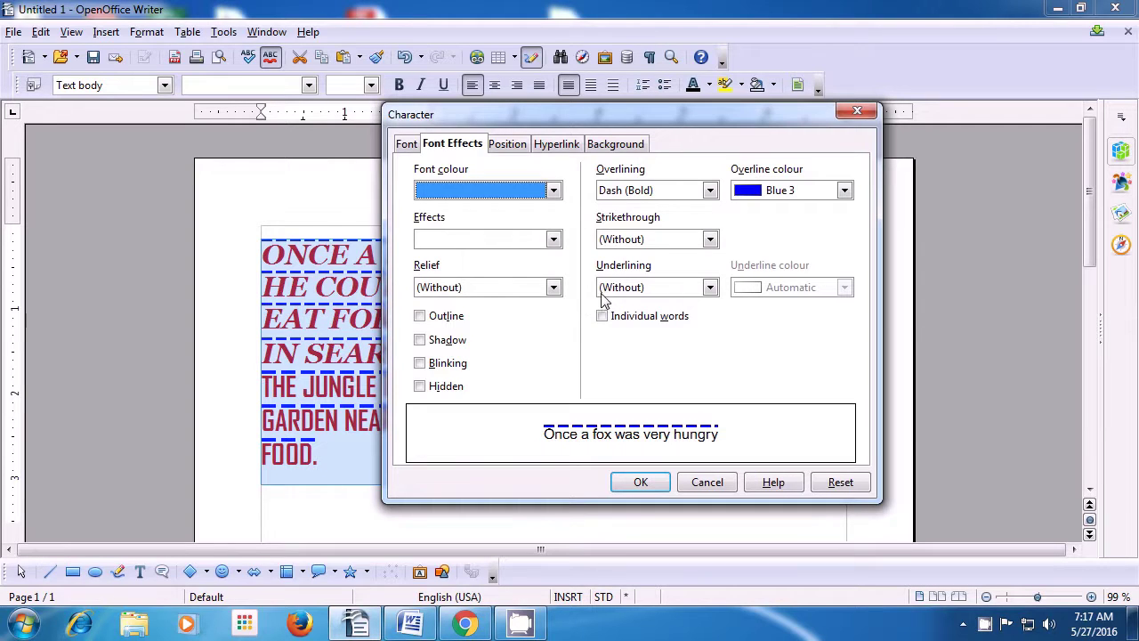
pyautogui.click(709, 240)
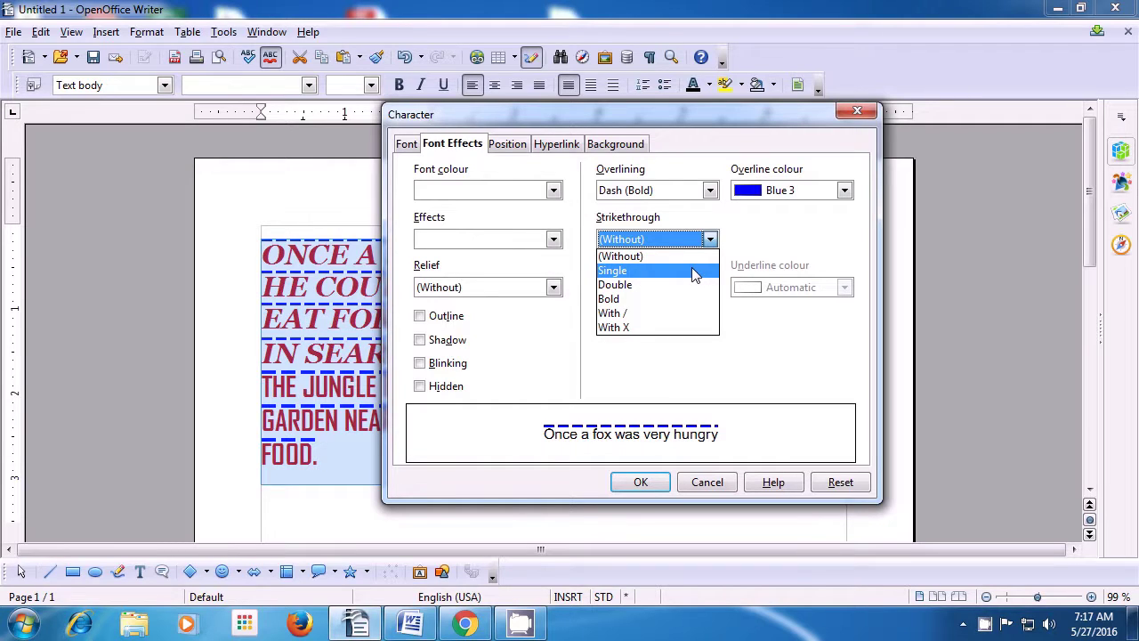
pyautogui.click(695, 271)
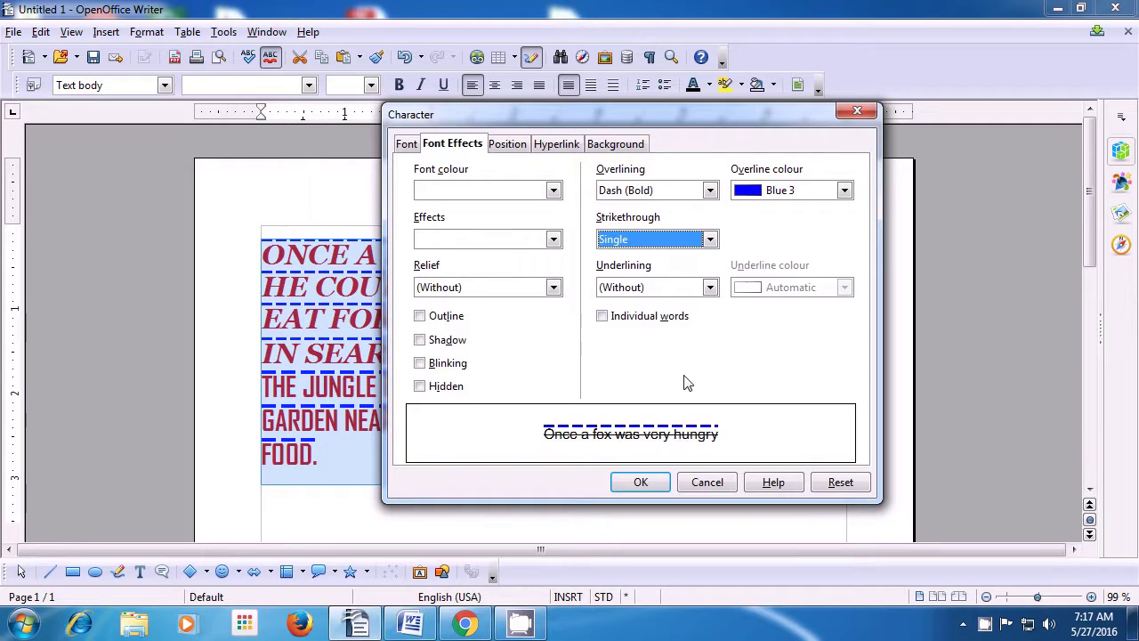
pyautogui.click(710, 241)
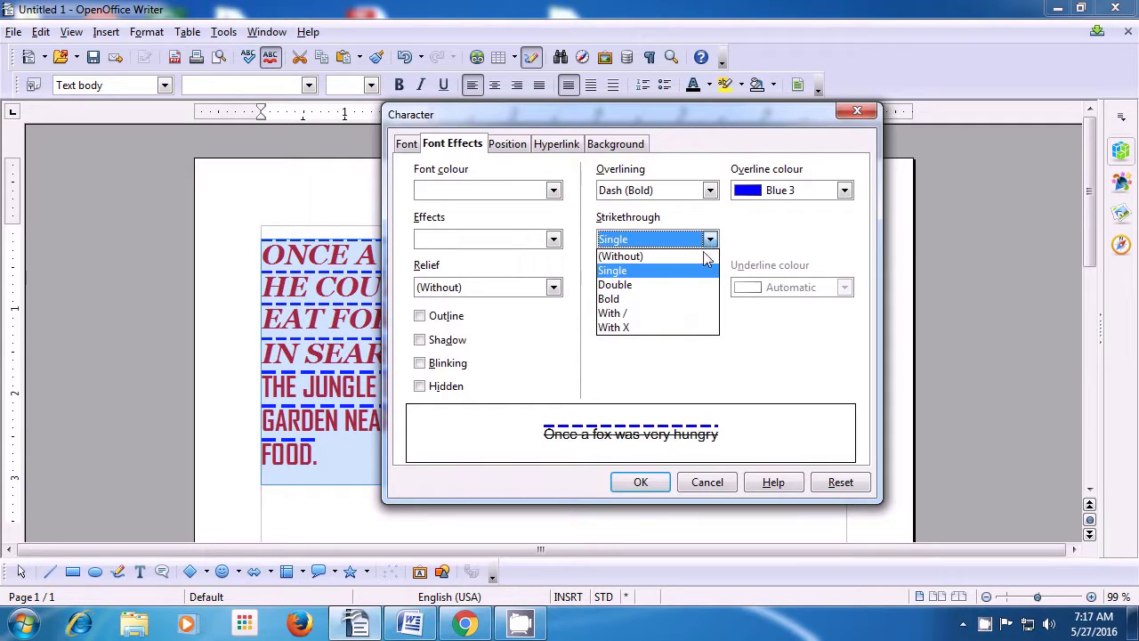
pyautogui.click(687, 284)
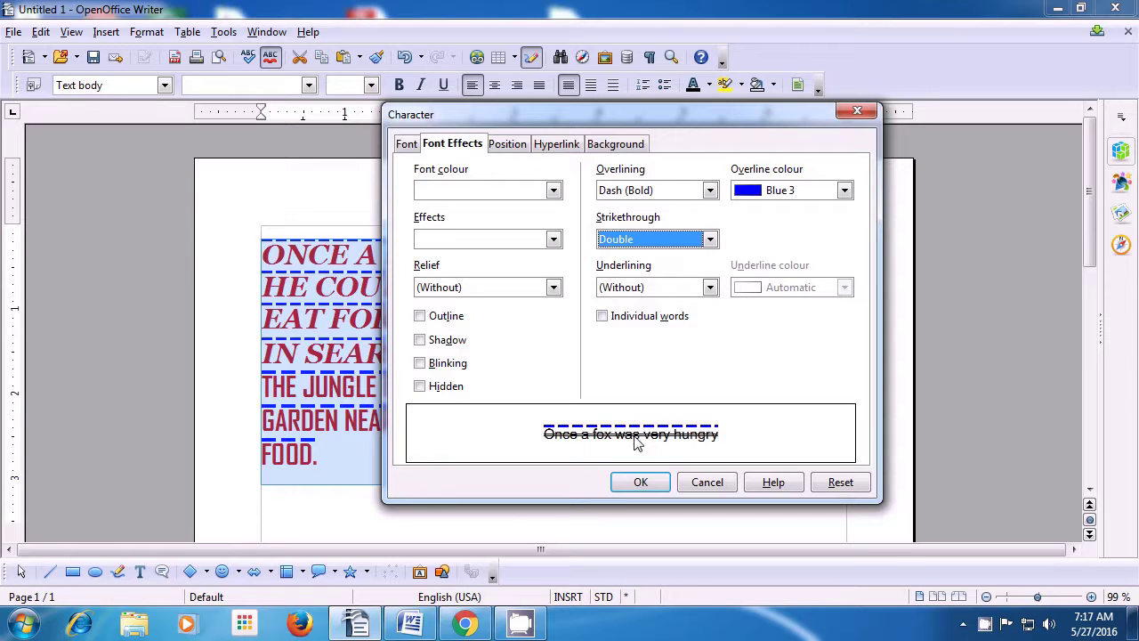
# Apply Bold strikethrough to the selected fox text.
pyautogui.click(709, 242)
pyautogui.click(679, 299)
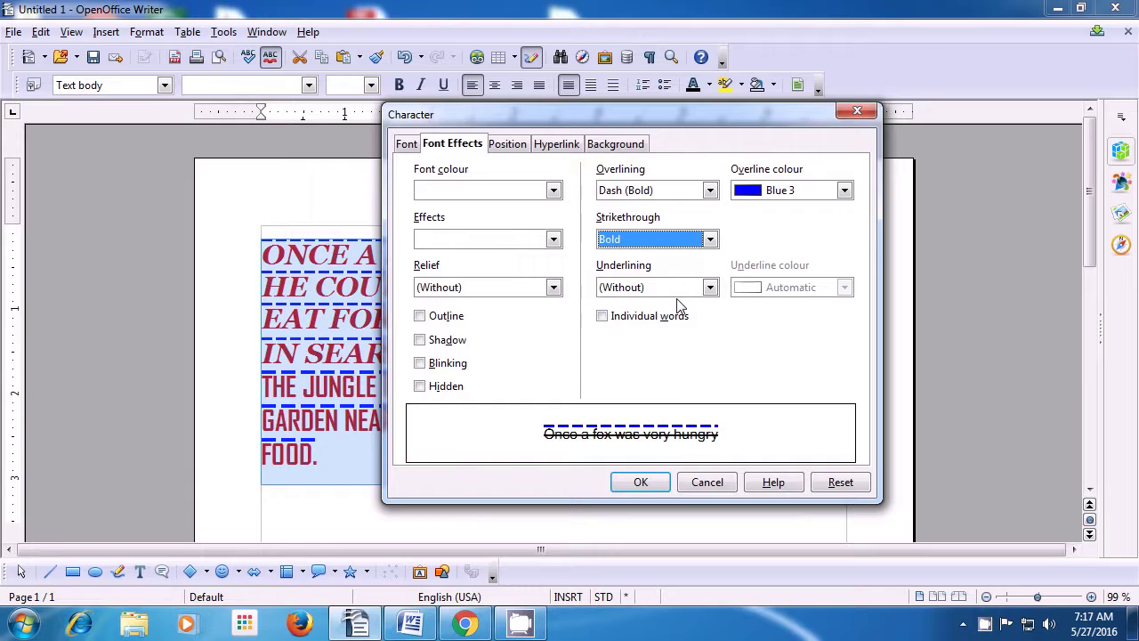
pyautogui.click(709, 242)
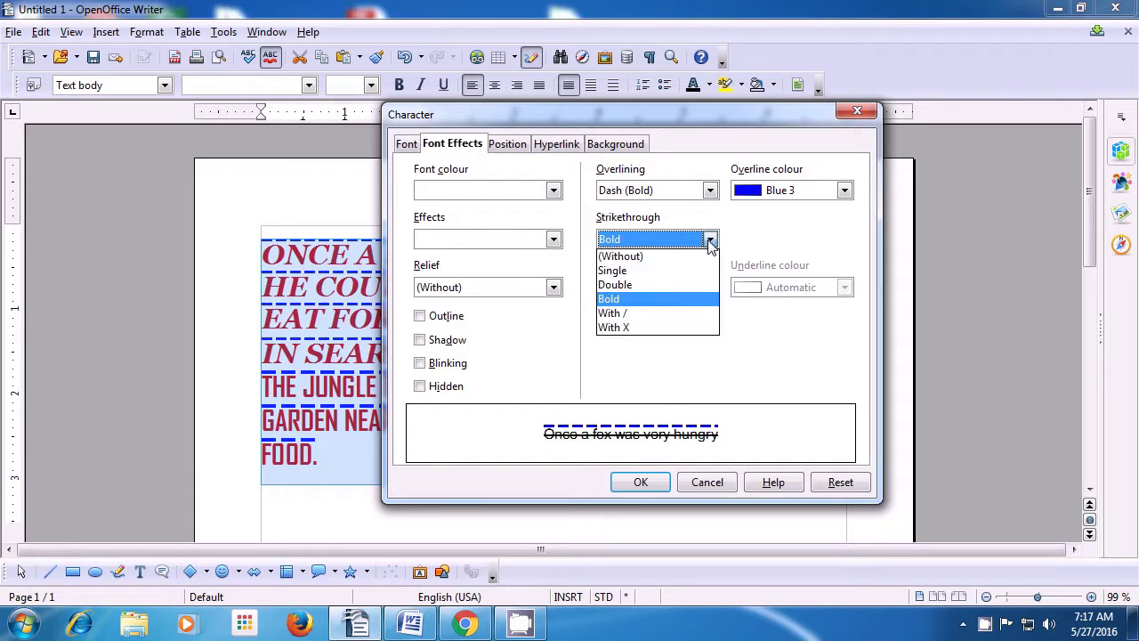
pyautogui.click(682, 298)
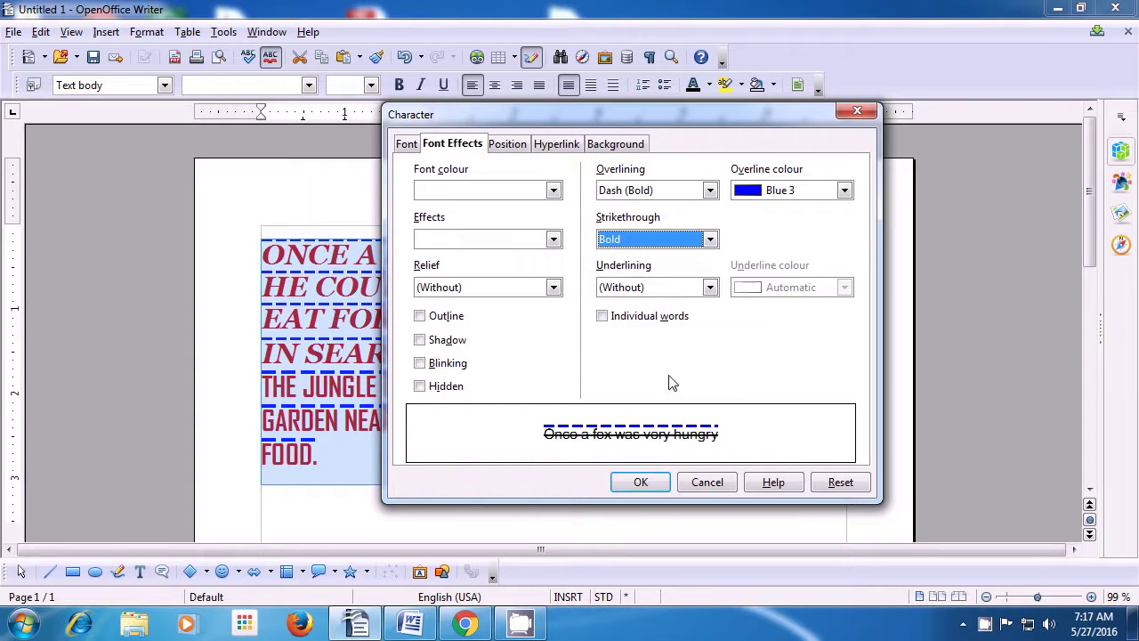
pyautogui.click(639, 484)
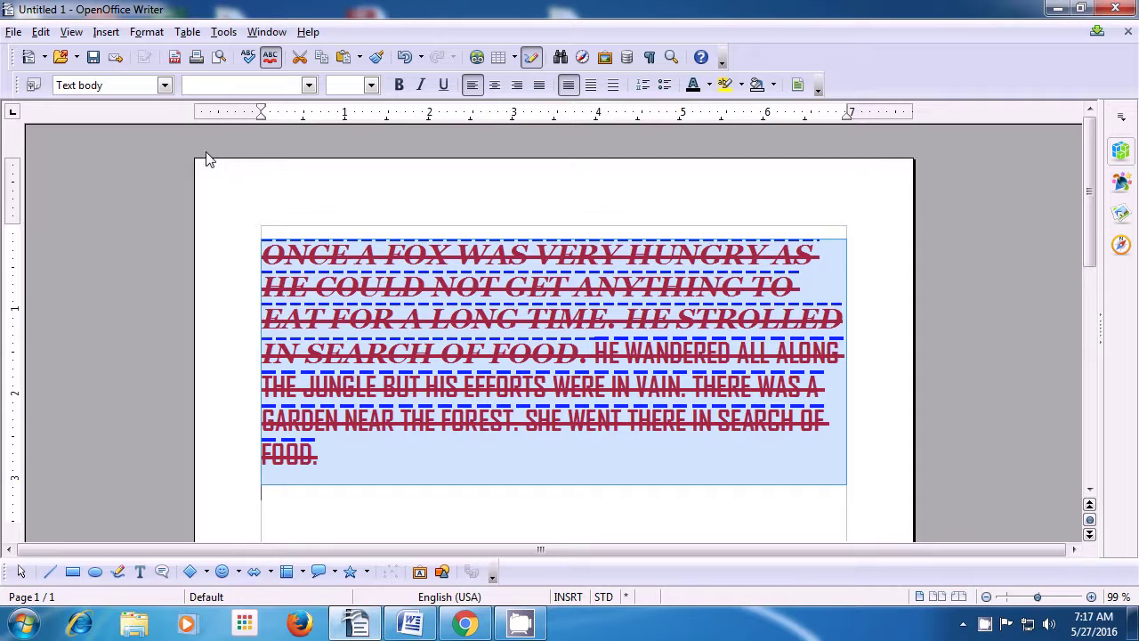
# Set the strikethrough of the fox paragraph back to (Without) and deselect the text.
pyautogui.click(146, 34)
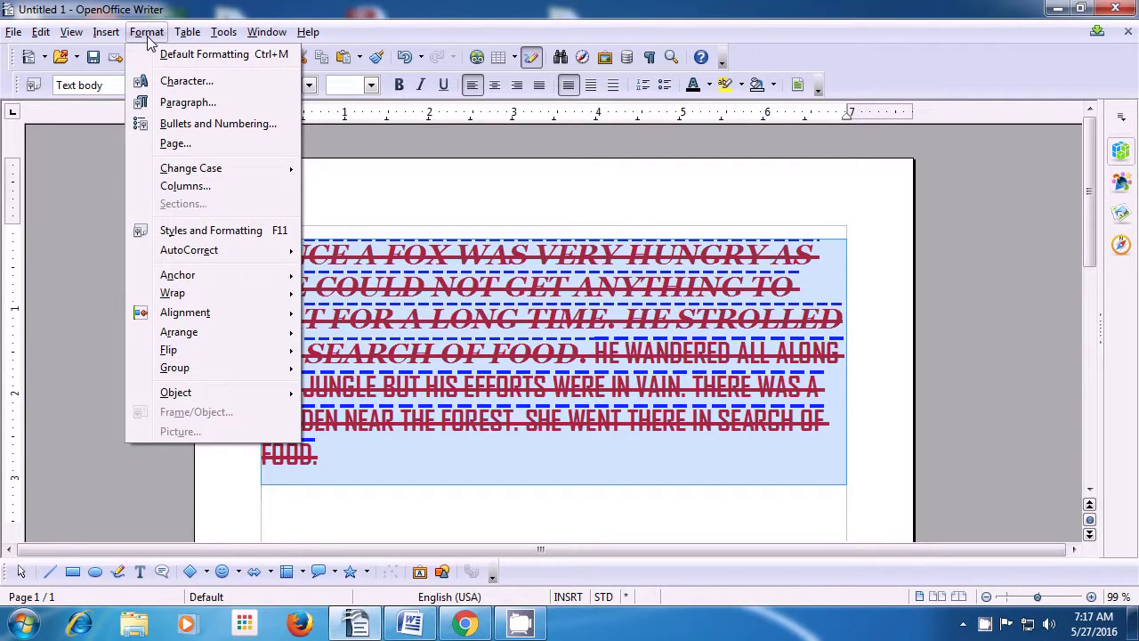
pyautogui.click(161, 83)
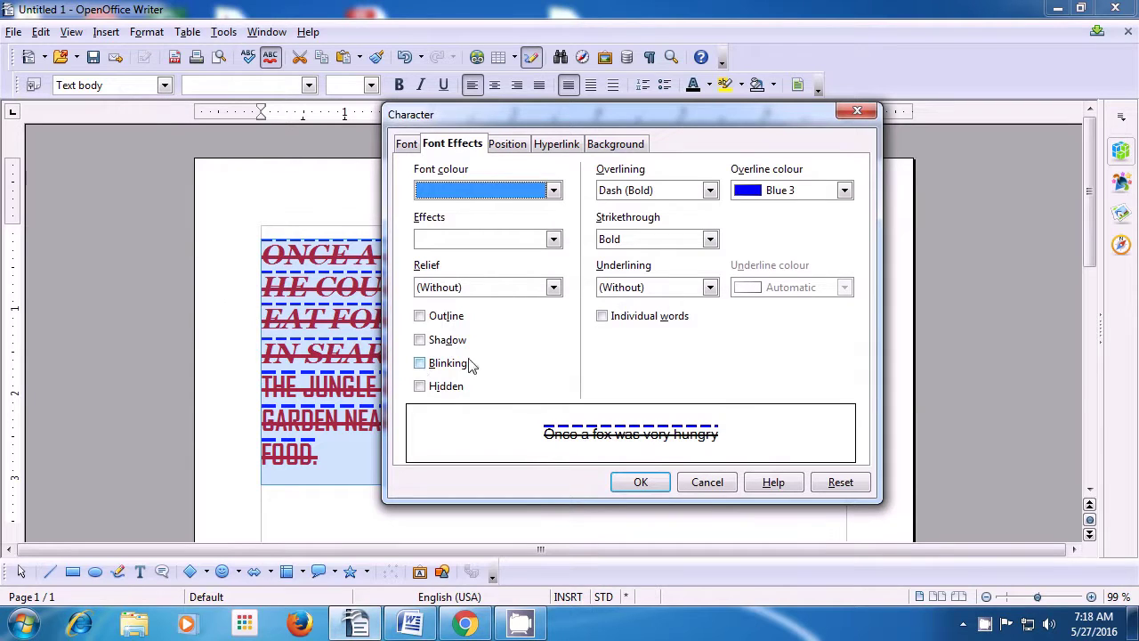
pyautogui.click(709, 240)
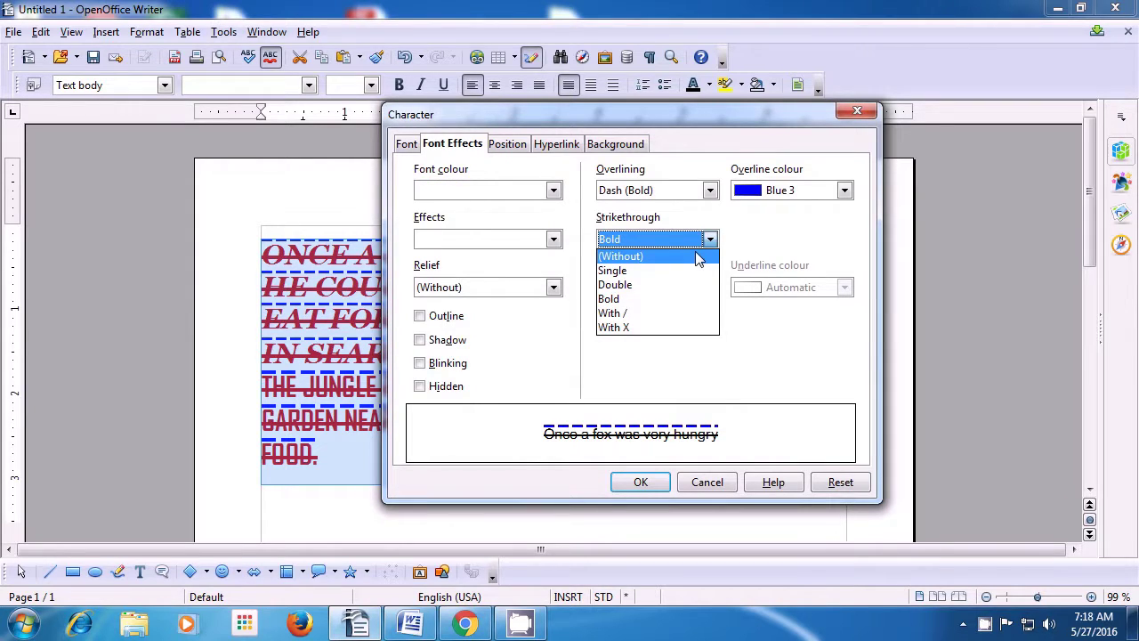
pyautogui.click(698, 256)
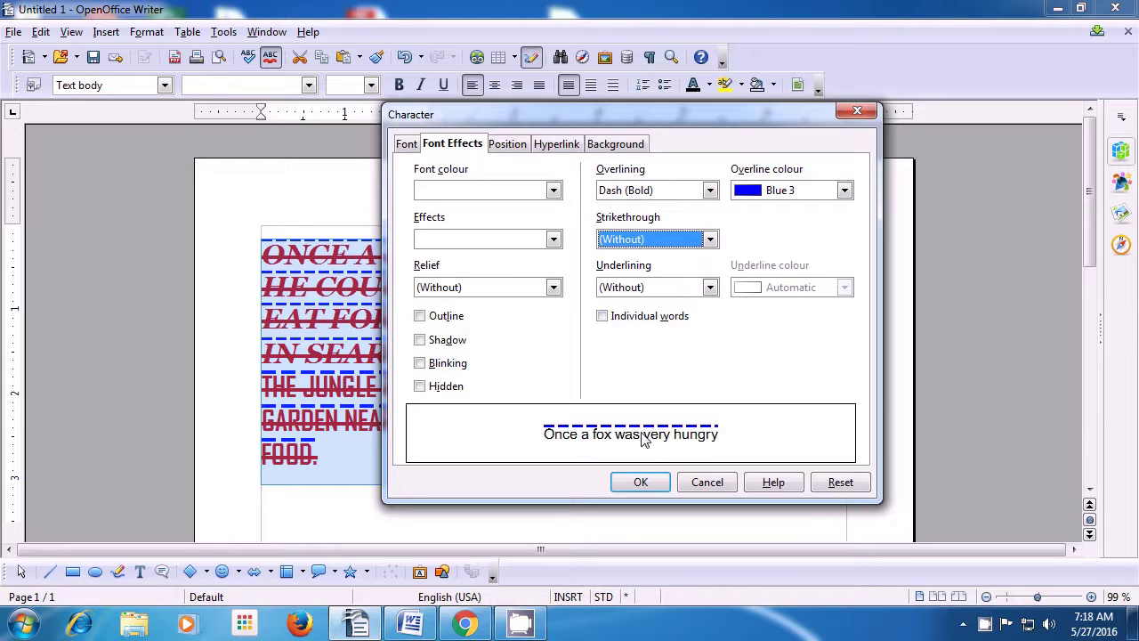
pyautogui.click(641, 481)
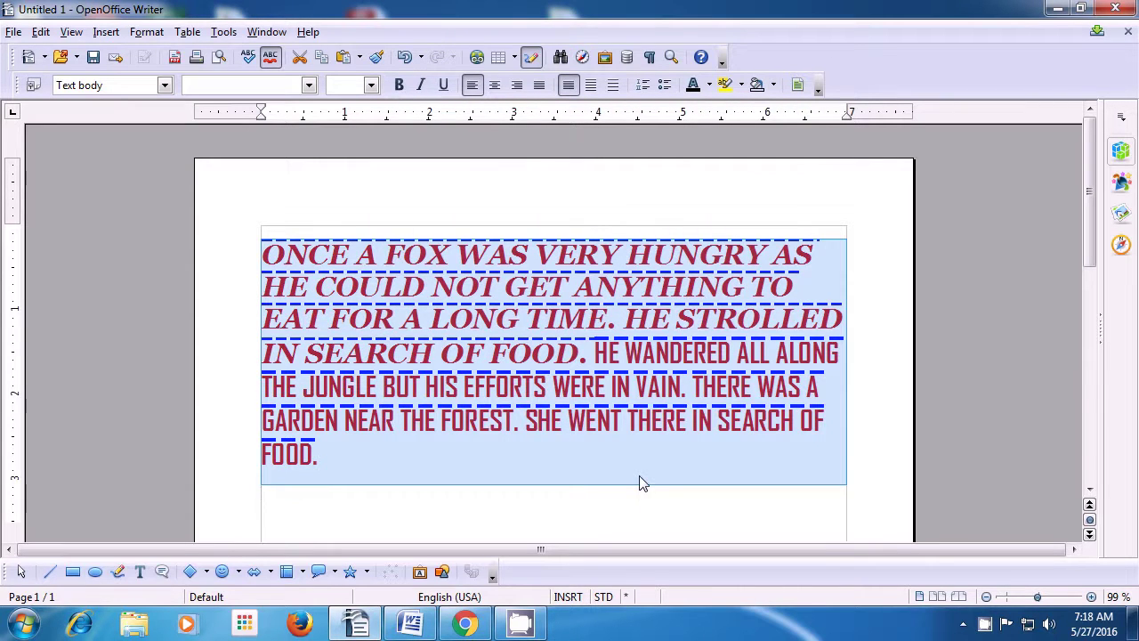
pyautogui.click(640, 478)
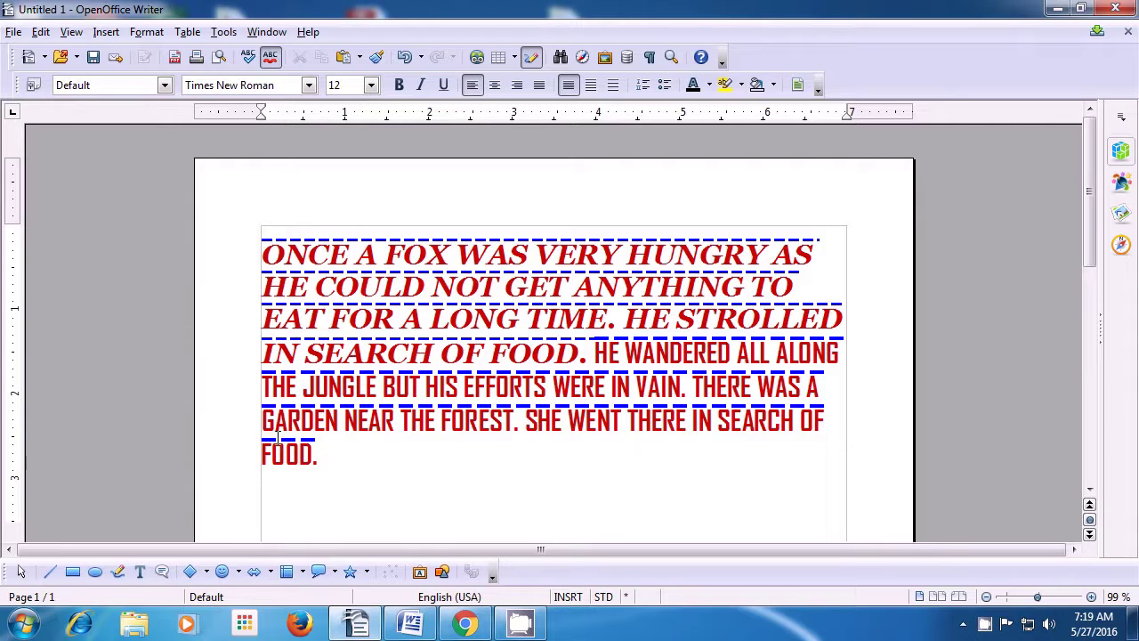
# Select the whole fox paragraph and choose Single underlining in its character font effects.
pyautogui.moveTo(260, 253); pyautogui.dragTo(368, 454)
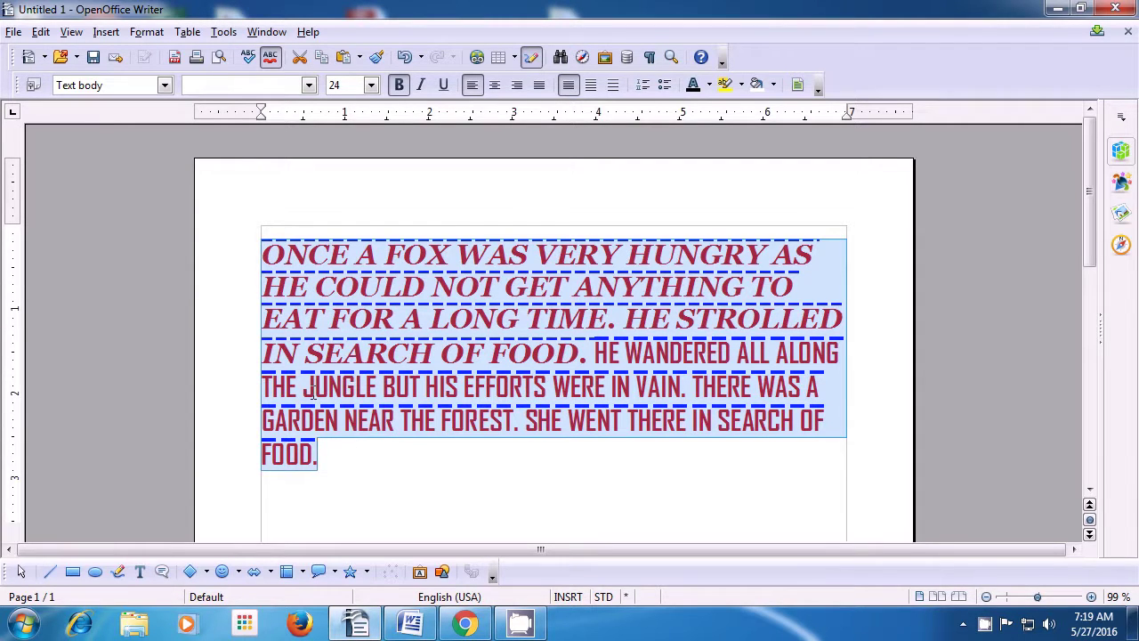
pyautogui.click(147, 33)
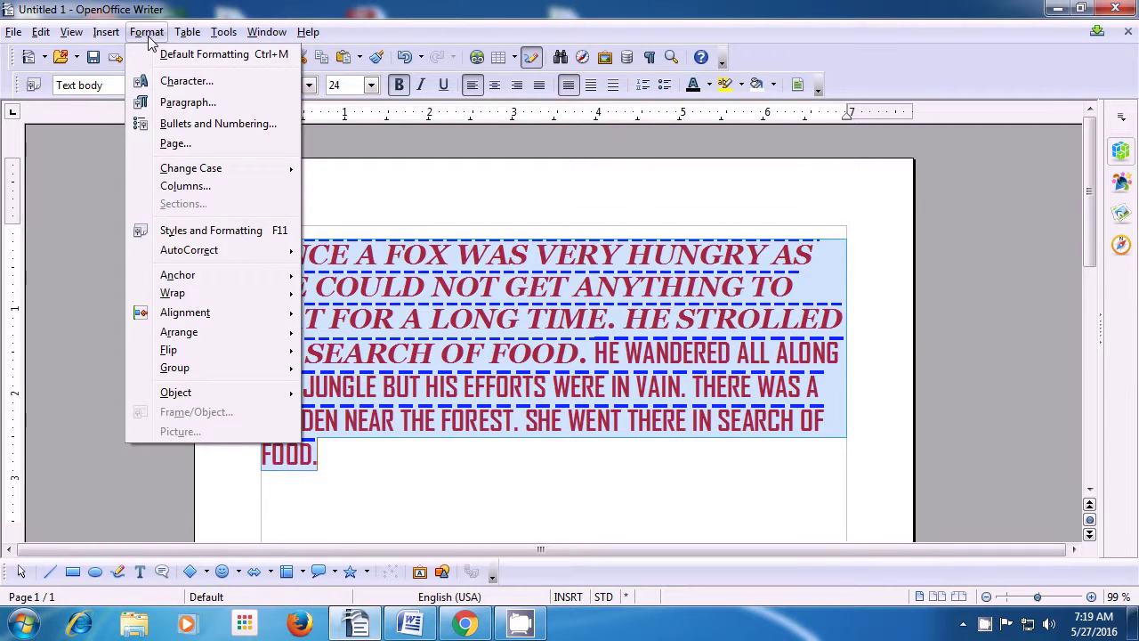
pyautogui.click(164, 82)
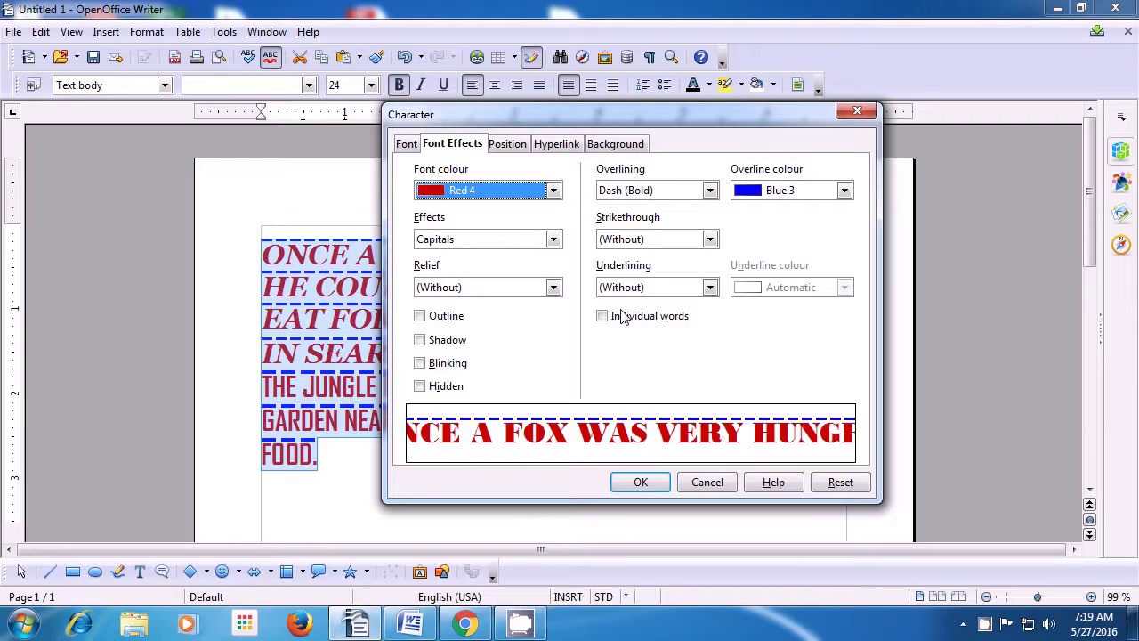
pyautogui.click(709, 289)
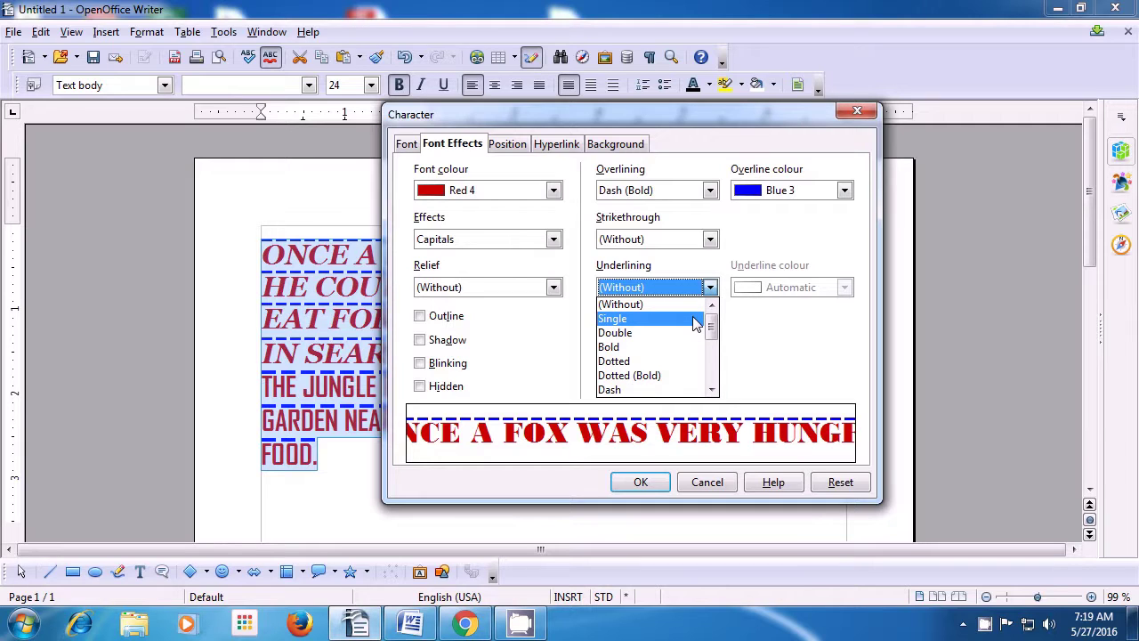
pyautogui.click(695, 324)
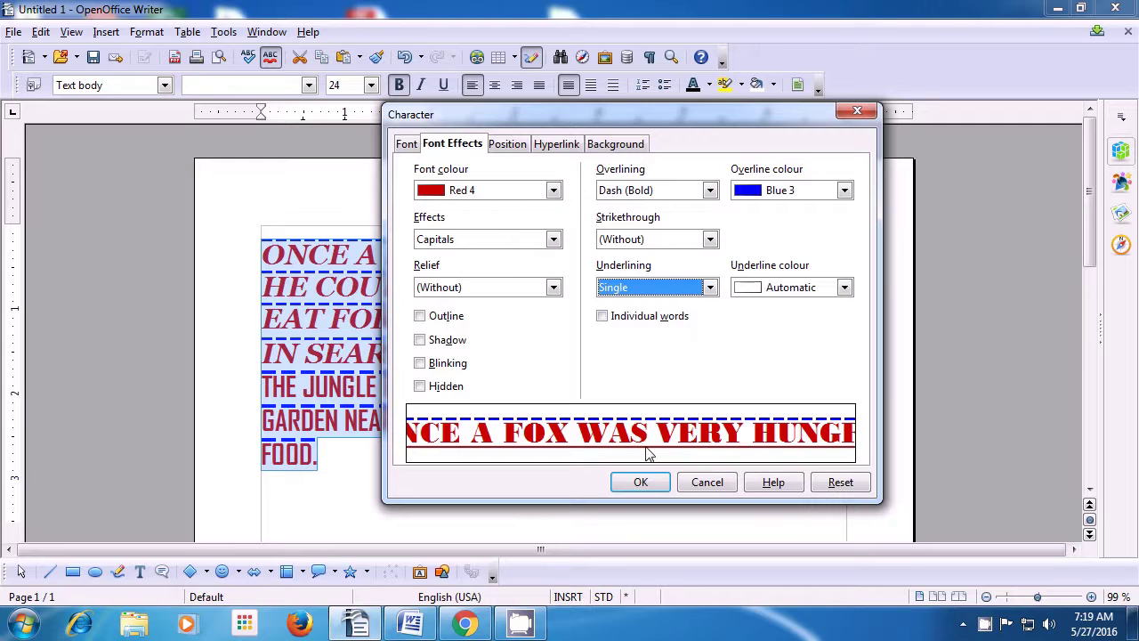
# Try the Double, Dotted and Dash underlining styles on the selected paragraph.
pyautogui.click(710, 287)
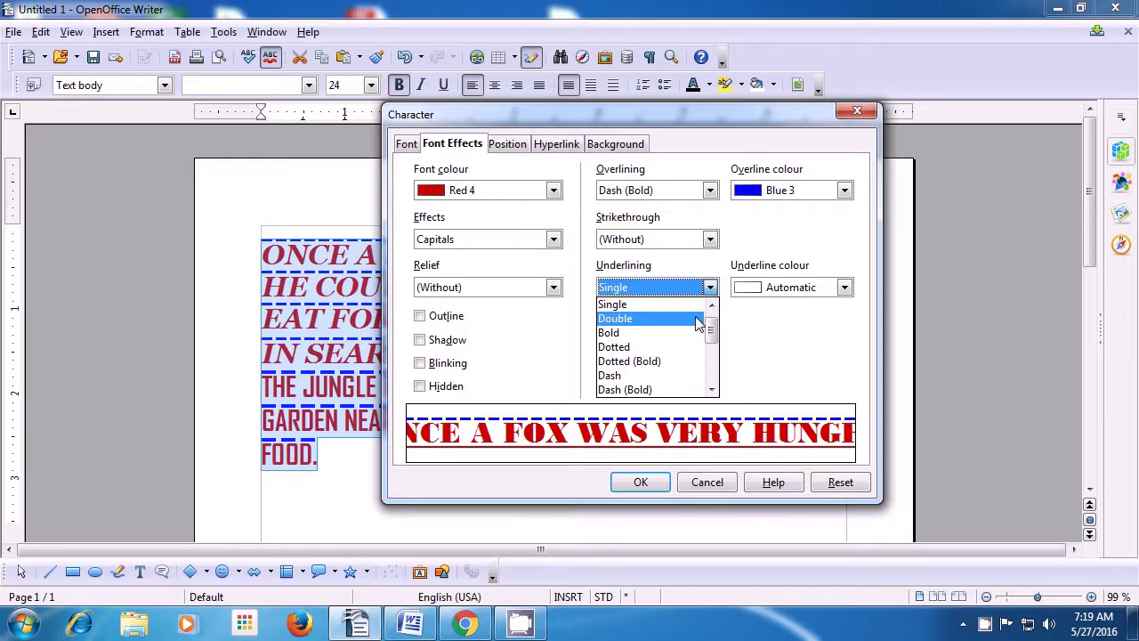
pyautogui.click(699, 324)
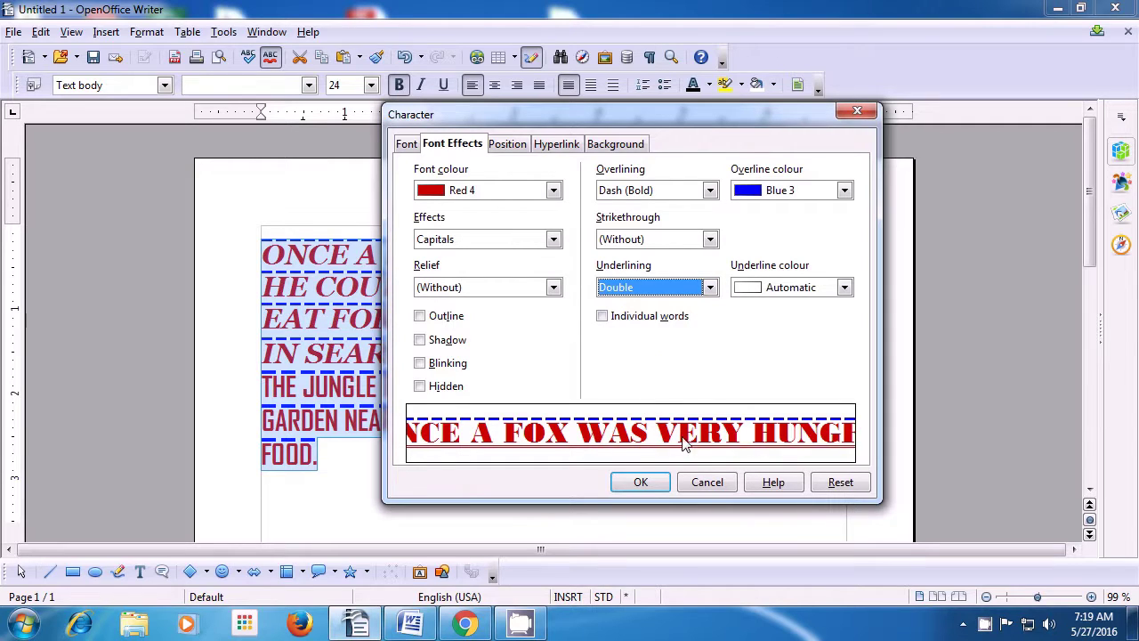
pyautogui.click(710, 288)
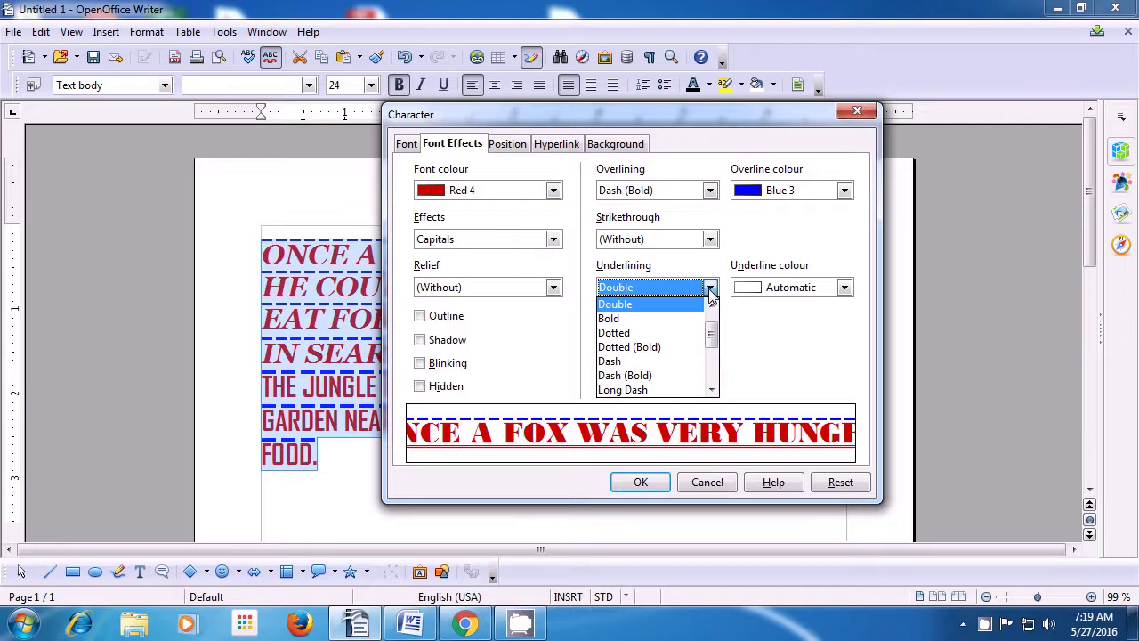
pyautogui.click(693, 333)
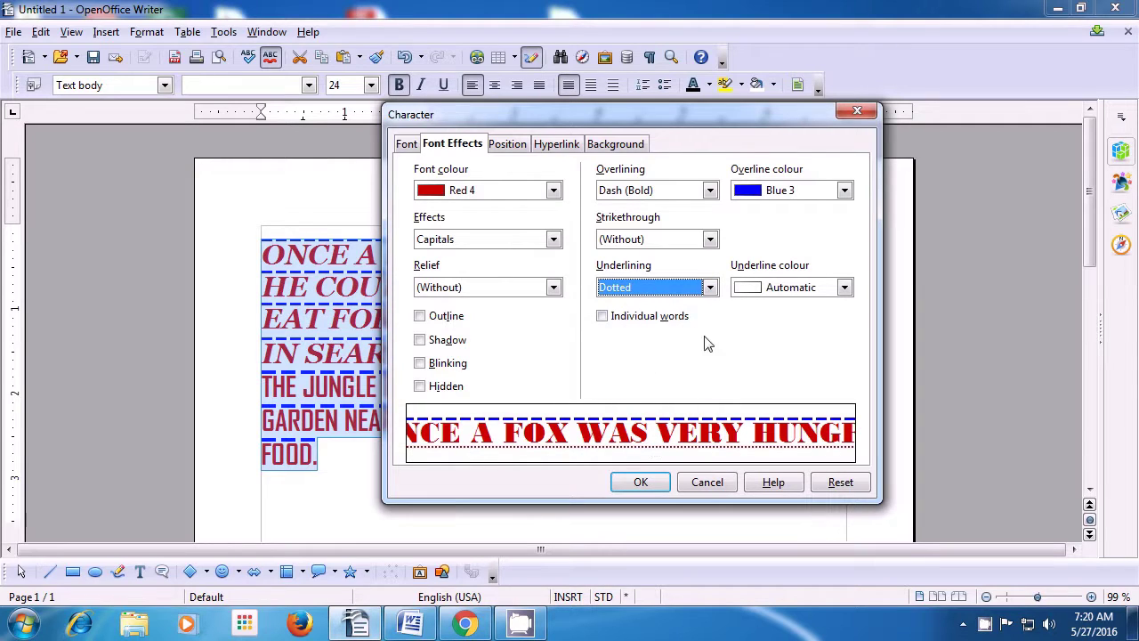
pyautogui.click(711, 288)
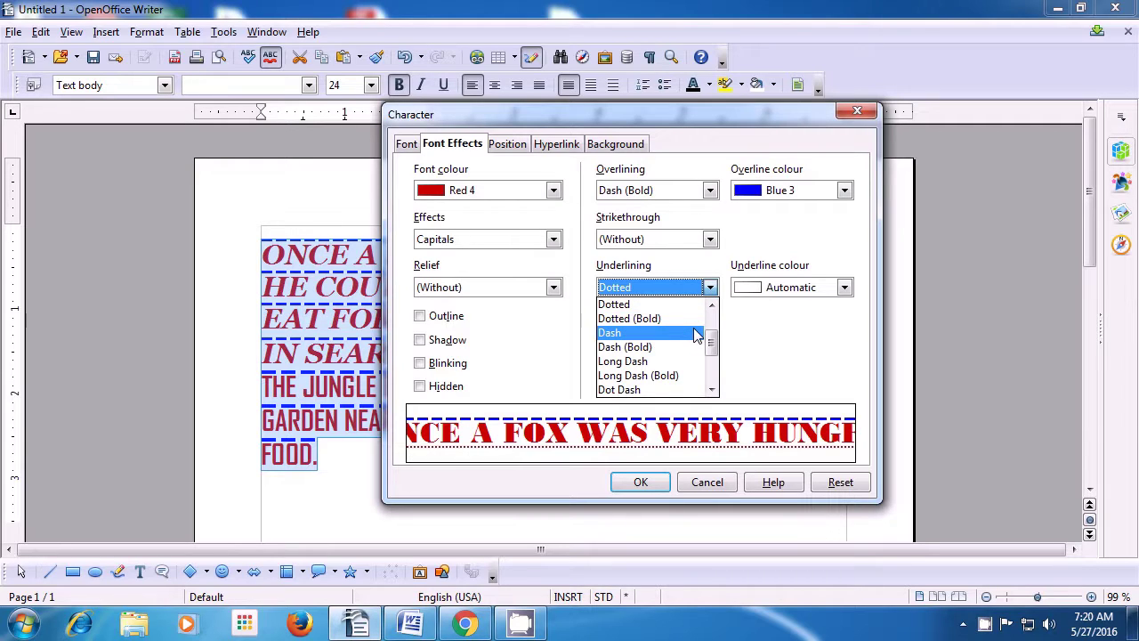
pyautogui.click(697, 333)
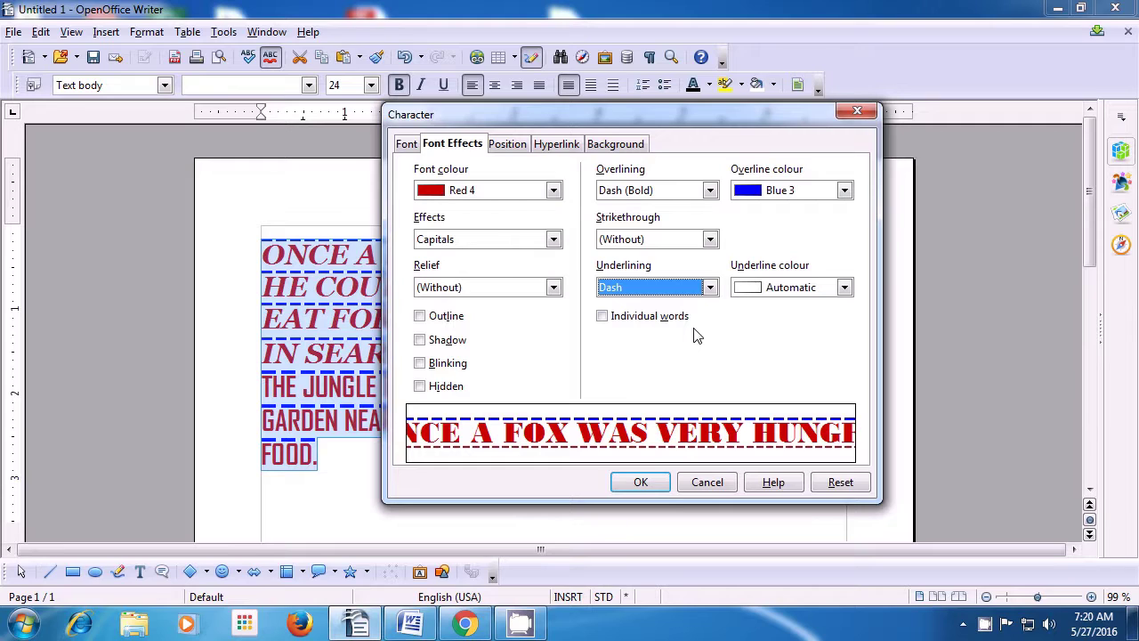
# Apply Dash (Bold) underlining to the fox paragraph and deselect the text.
pyautogui.click(709, 287)
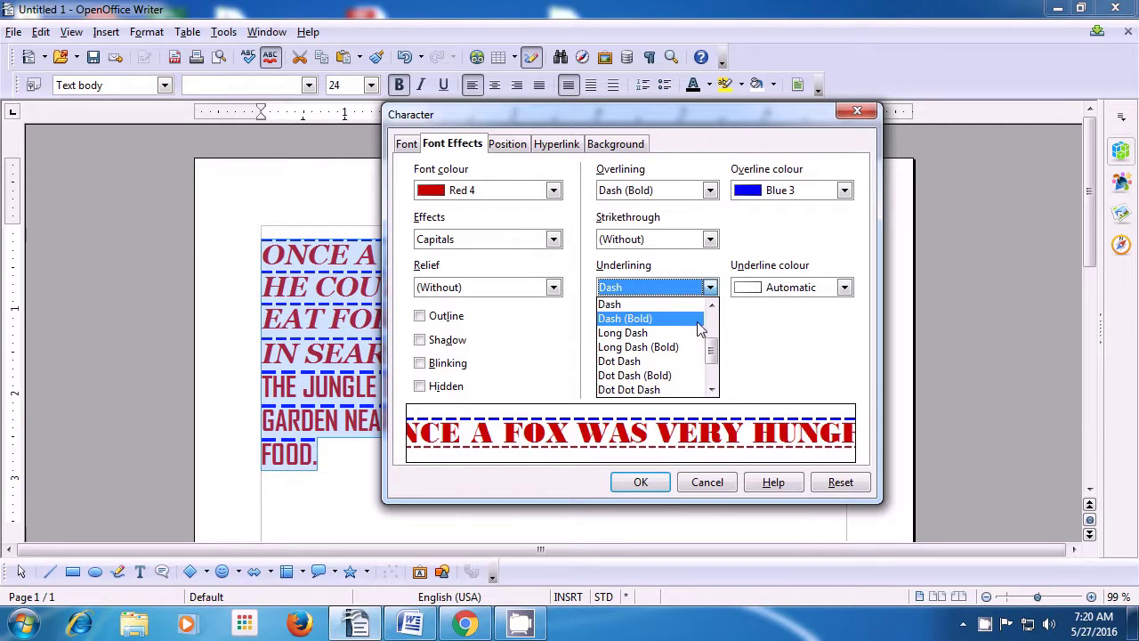
pyautogui.click(700, 319)
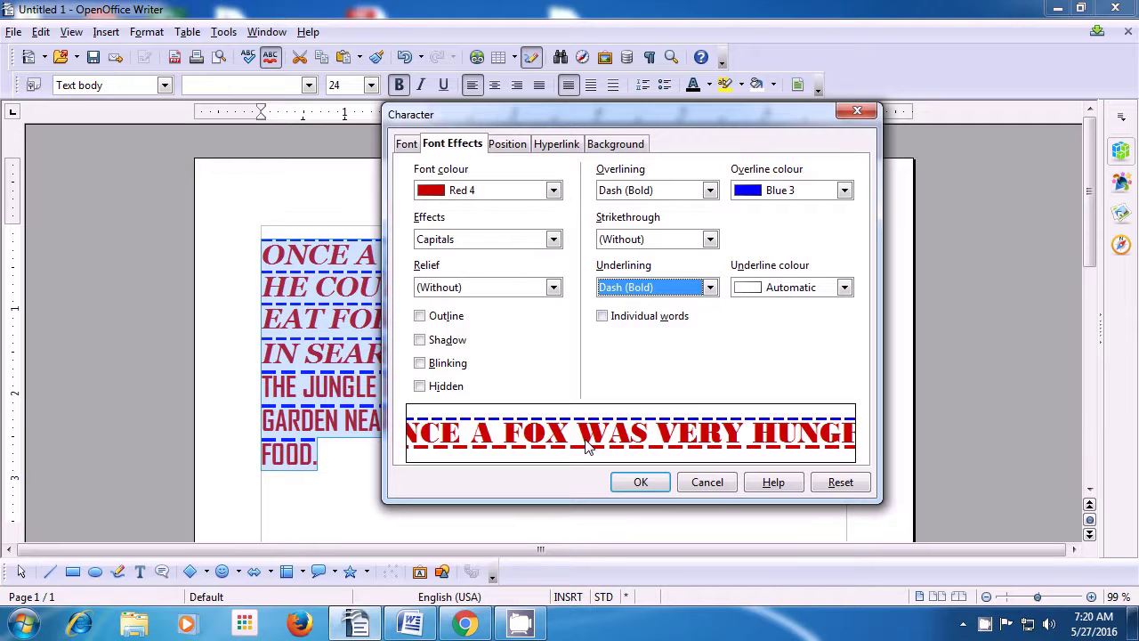
pyautogui.click(639, 483)
pyautogui.click(343, 457)
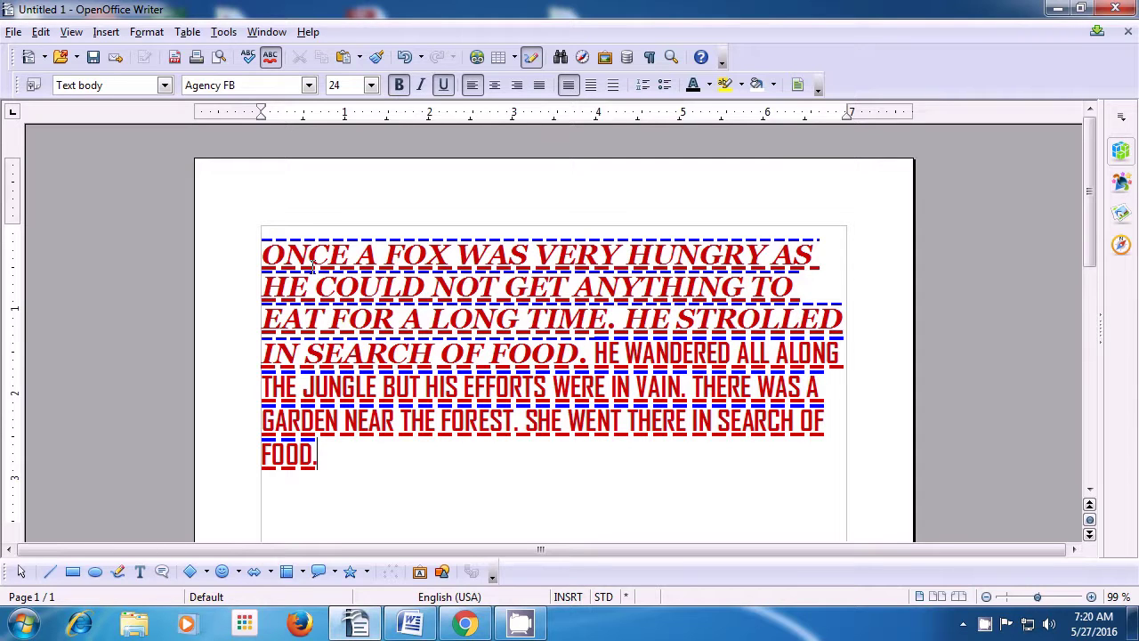
# Select the whole fox paragraph and choose Dash (Bold) underlining in its character font effects.
pyautogui.hotkey('ctrl', 'a')
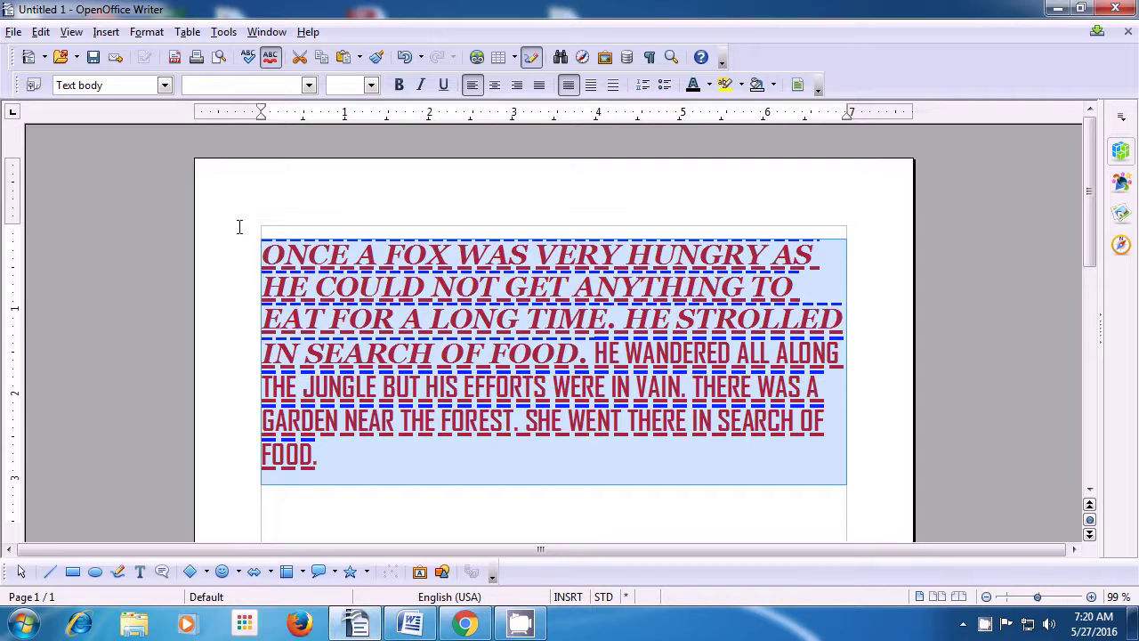
pyautogui.click(146, 33)
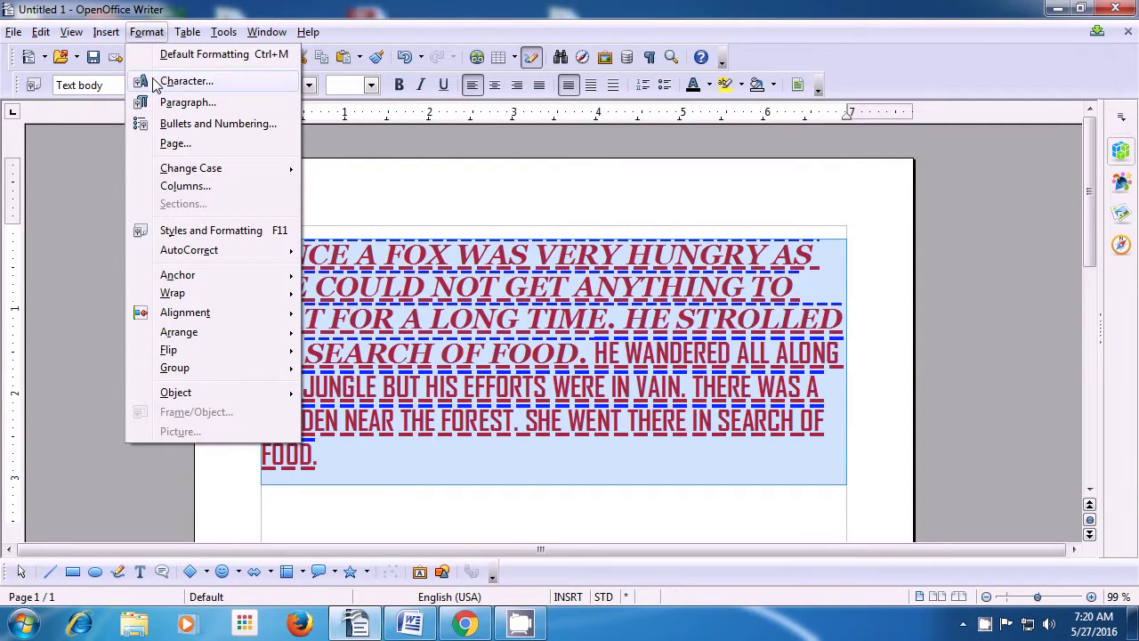
pyautogui.click(185, 81)
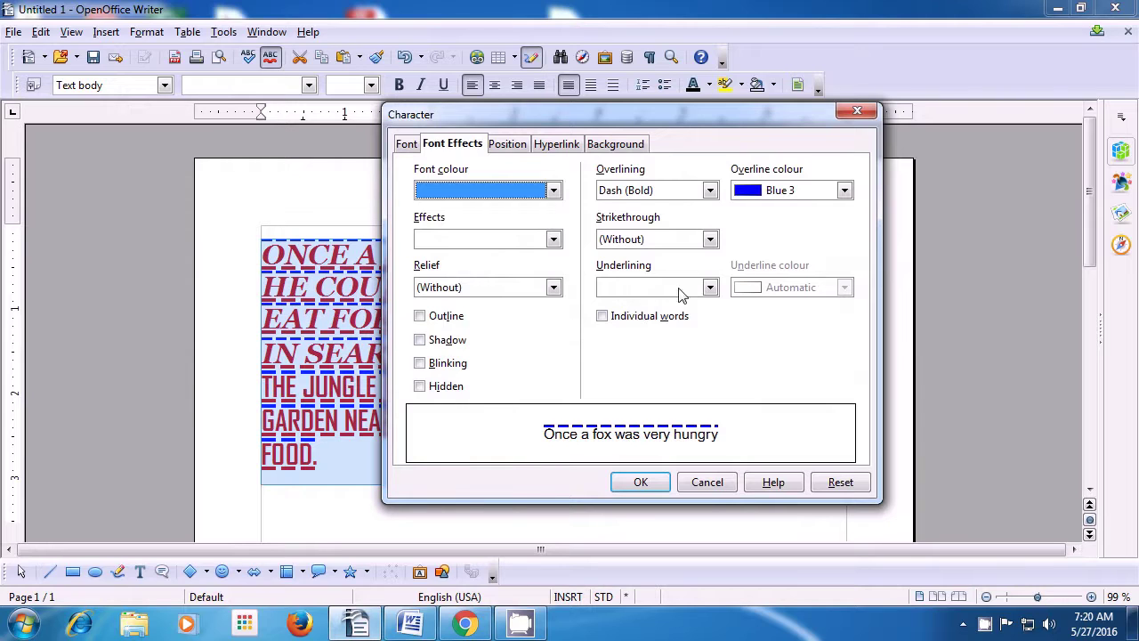
pyautogui.click(709, 287)
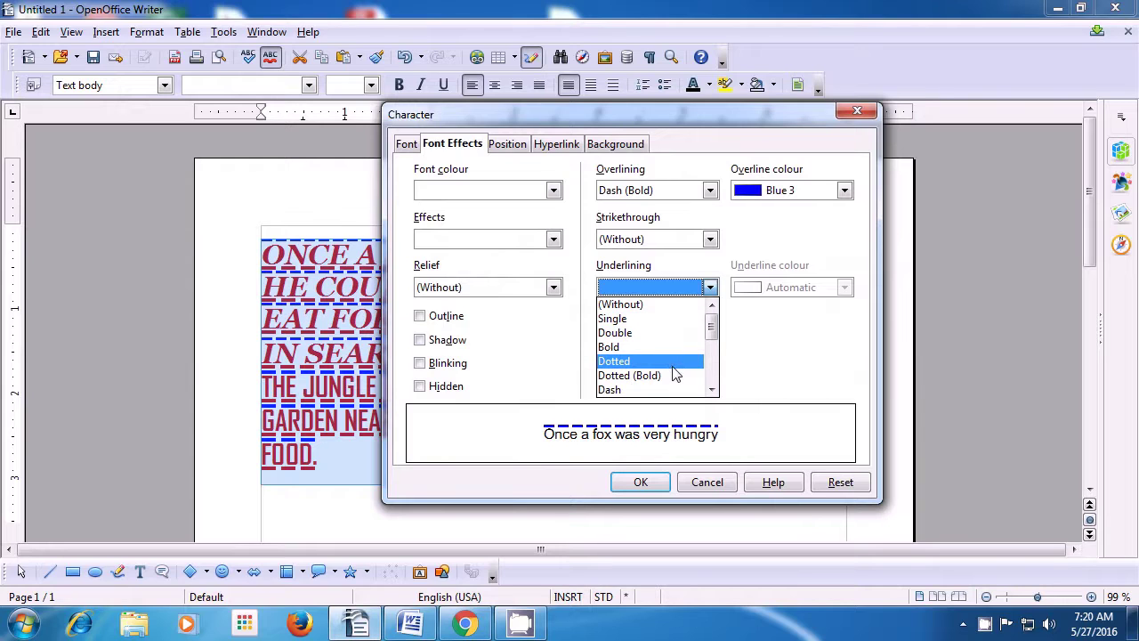
pyautogui.moveTo(713, 330); pyautogui.dragTo(712, 341)
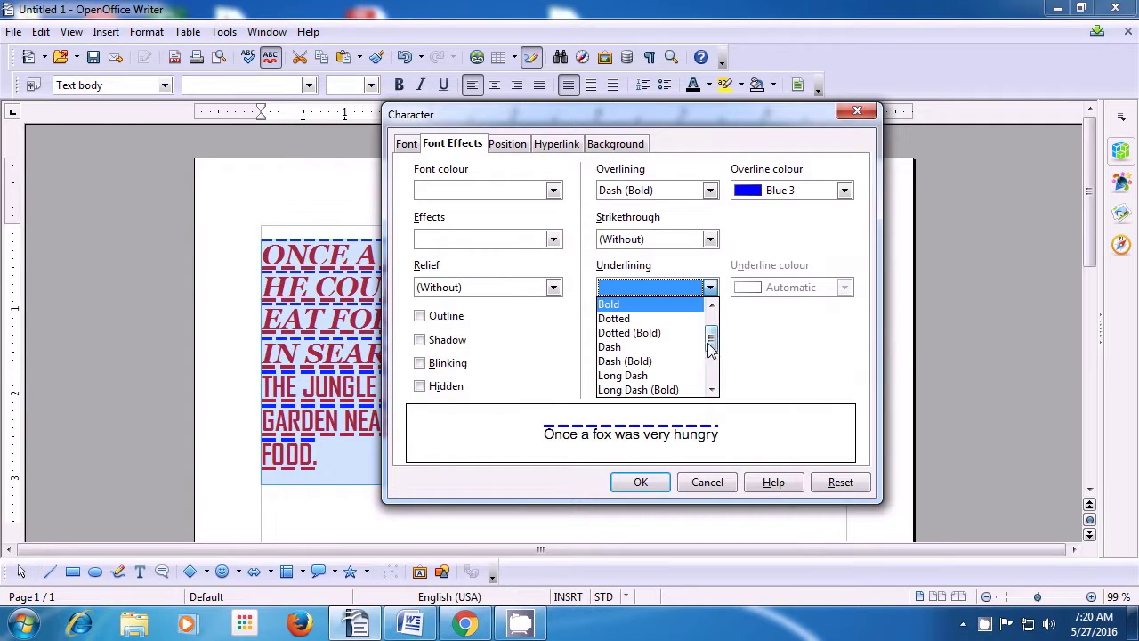
pyautogui.click(669, 368)
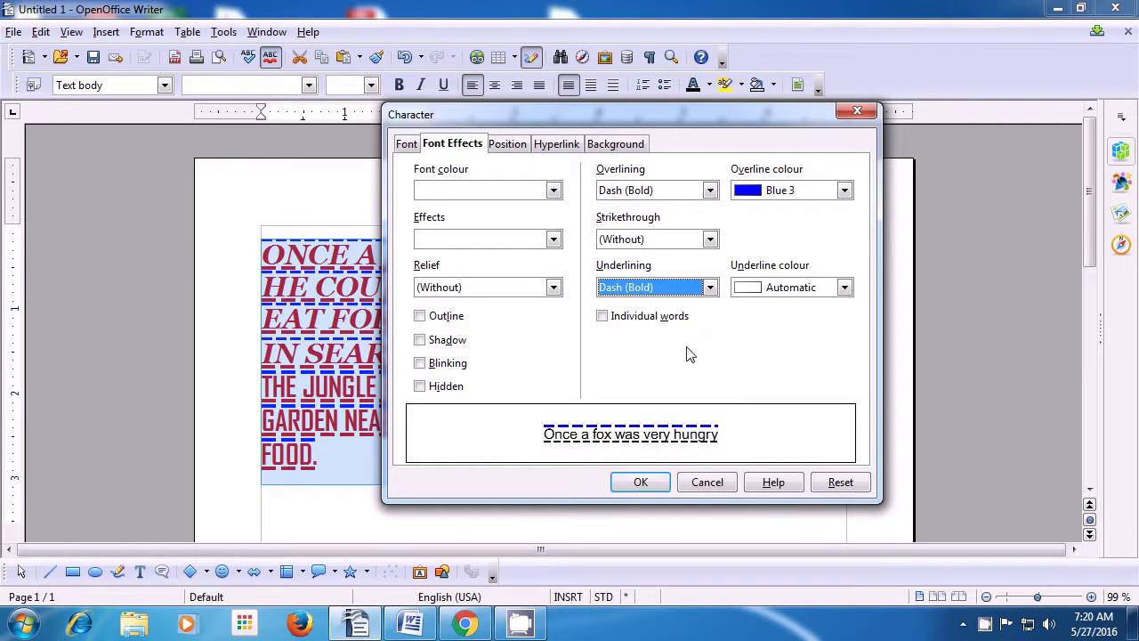
# Set the underline colour of the fox paragraph to Green 3, apply it and deselect the text.
pyautogui.click(843, 287)
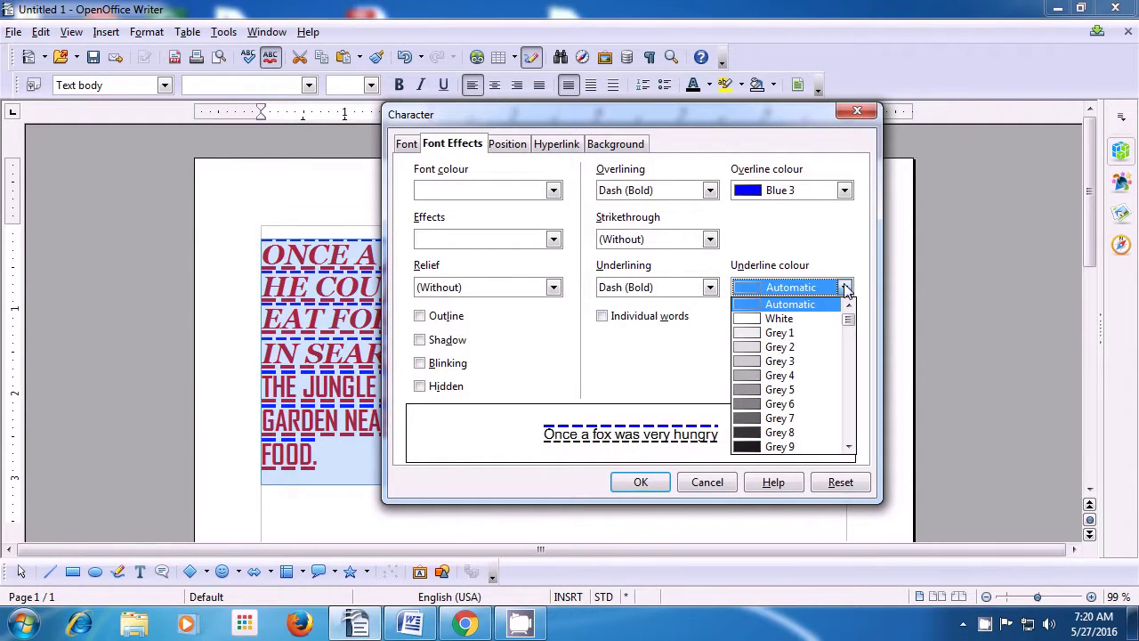
pyautogui.moveTo(848, 322); pyautogui.dragTo(848, 360)
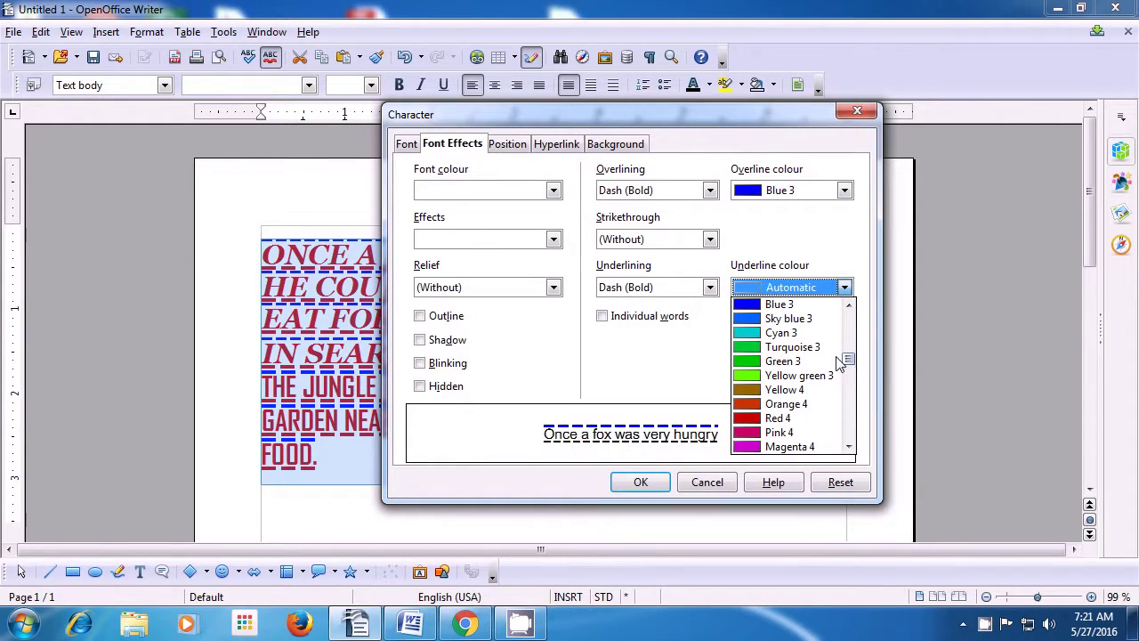
pyautogui.click(787, 361)
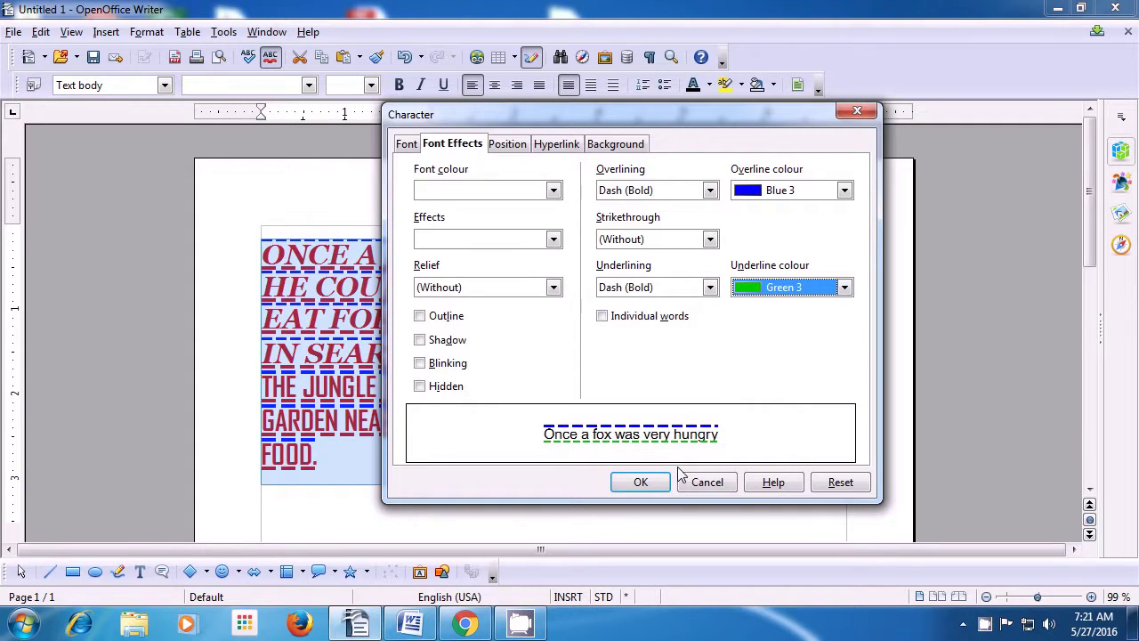
pyautogui.click(642, 482)
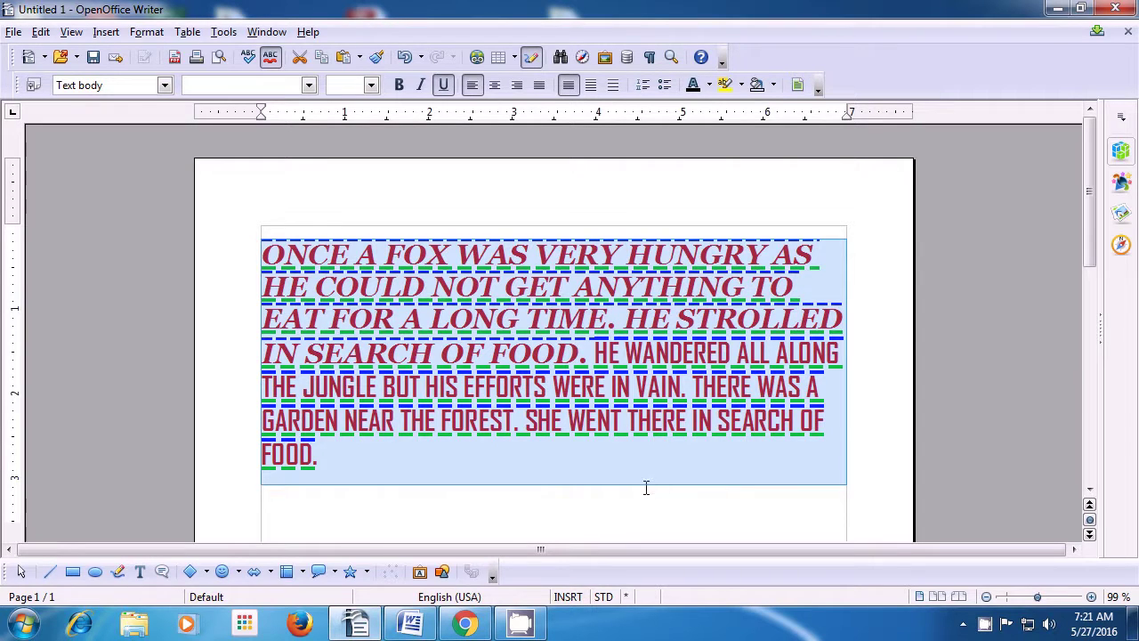
pyautogui.click(646, 488)
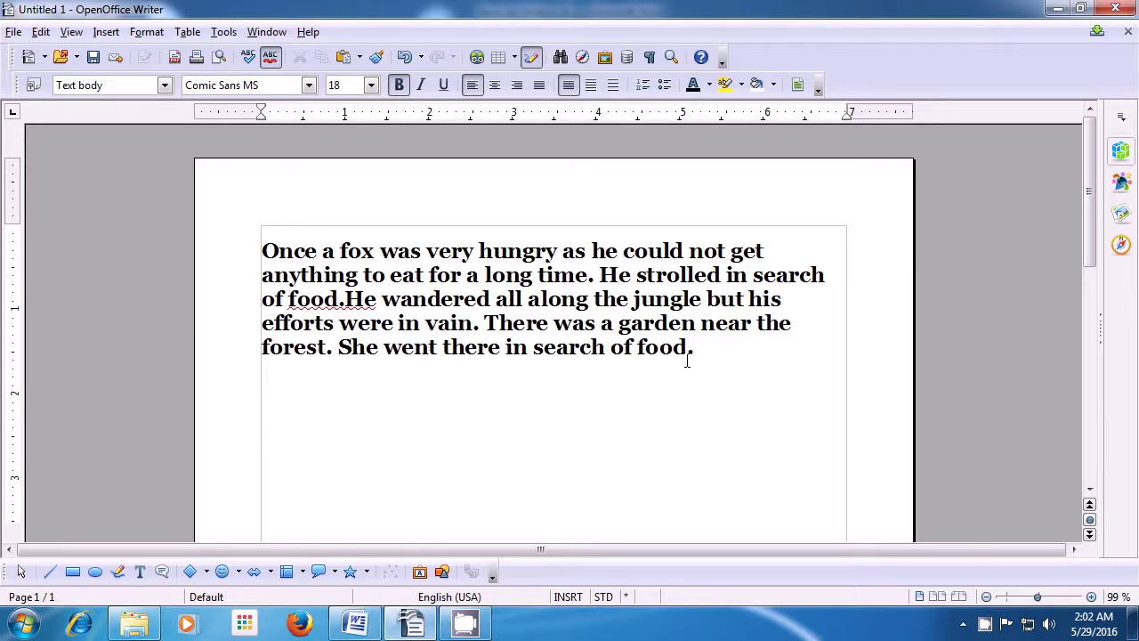
# Select all the text of the plain fox paragraph and apply a Blue 3 character background.
pyautogui.hotkey('ctrl', 'a')
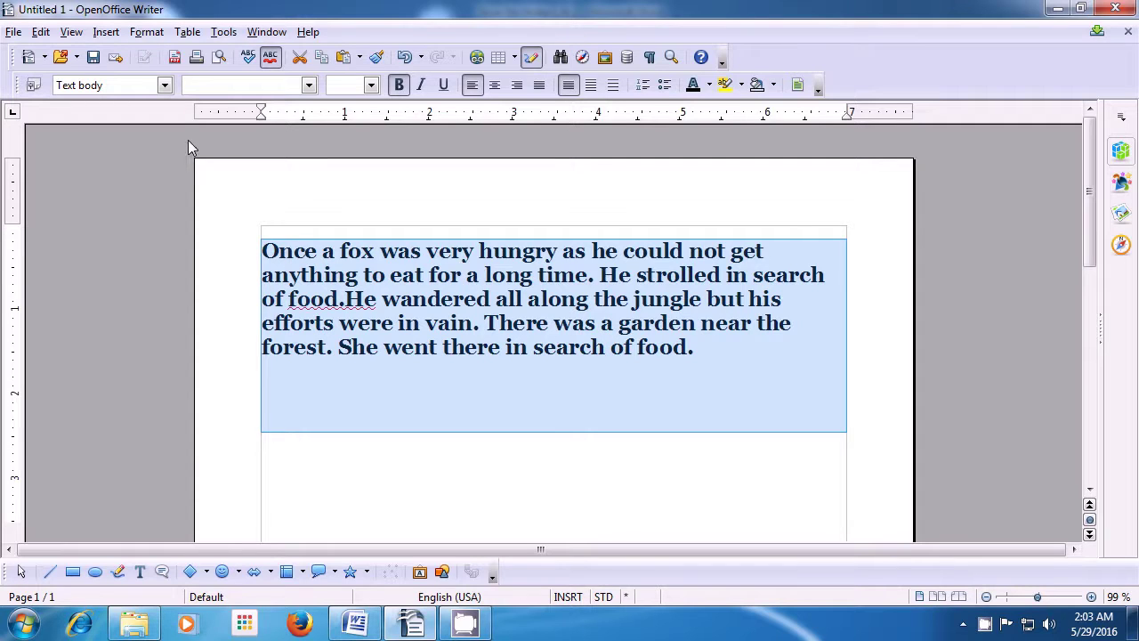
pyautogui.click(148, 33)
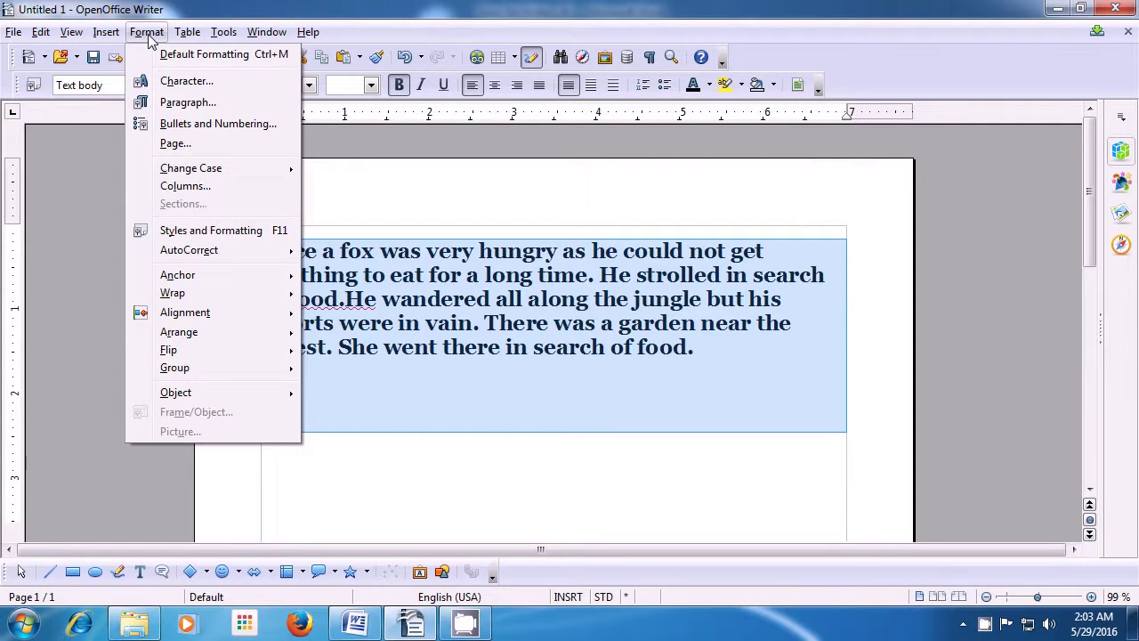
pyautogui.click(150, 82)
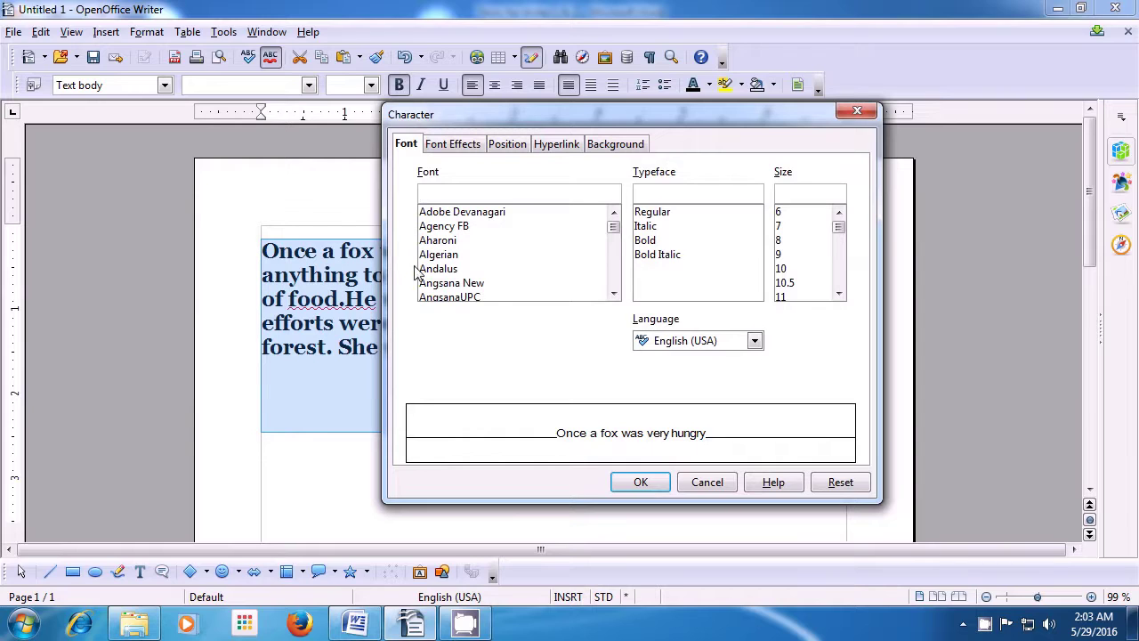
pyautogui.click(612, 145)
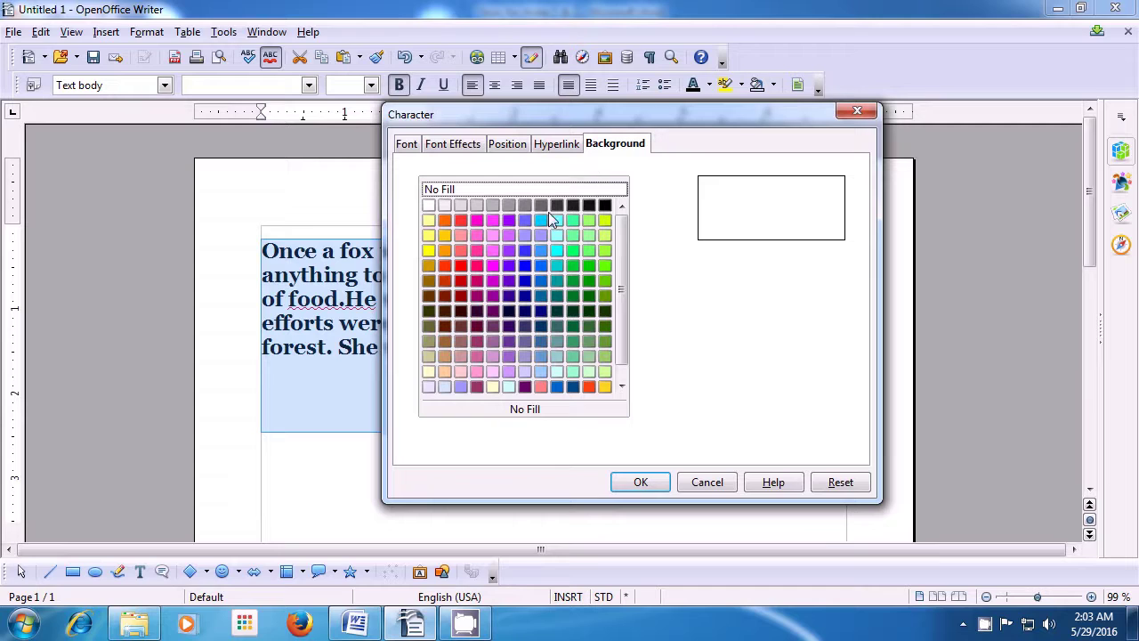
pyautogui.click(524, 267)
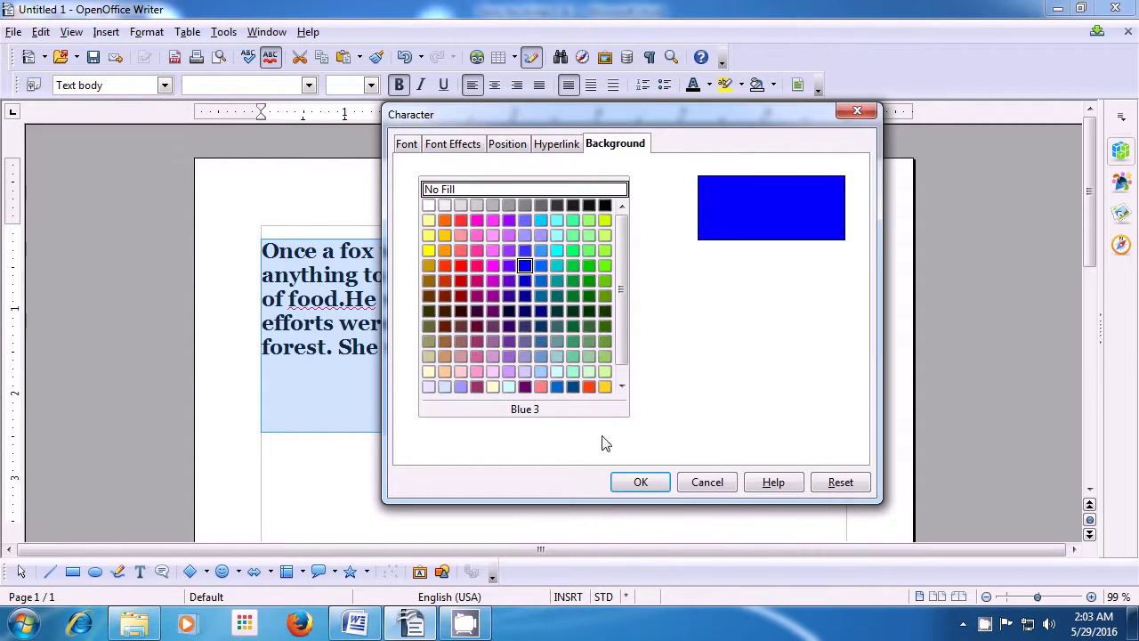
pyautogui.click(631, 482)
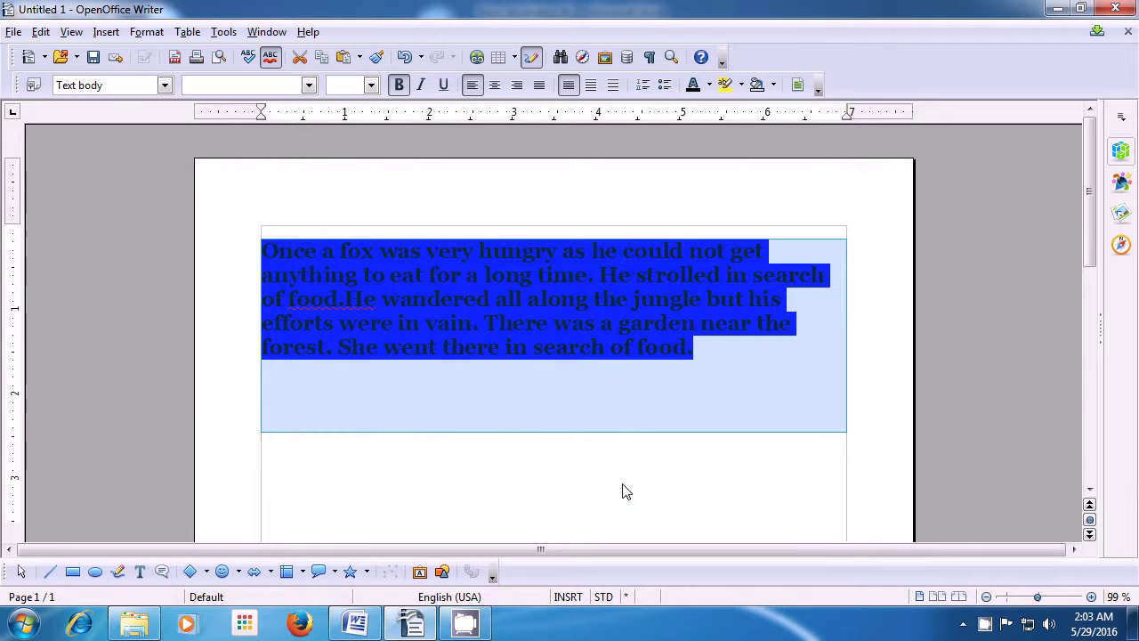